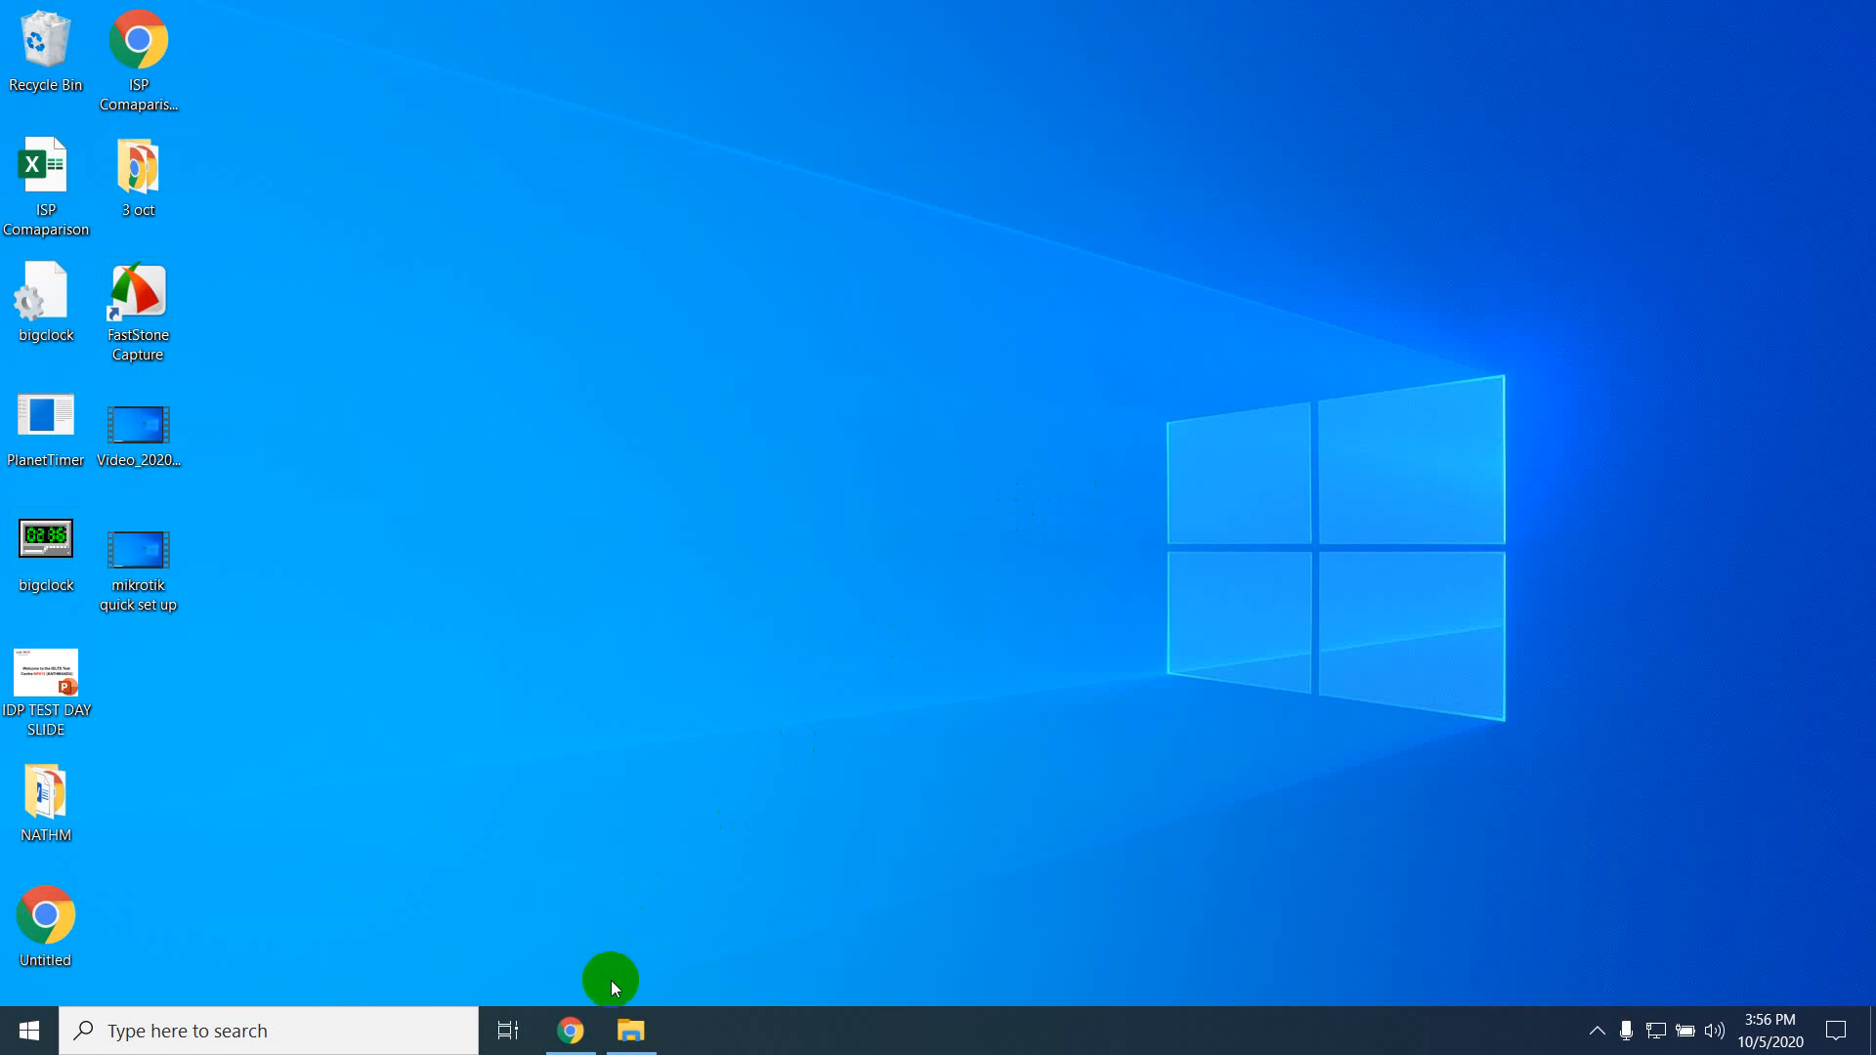
# Step: Launch winbox64 (1) from the Downloads folder and allow it to run
pyautogui.click(631, 1031)
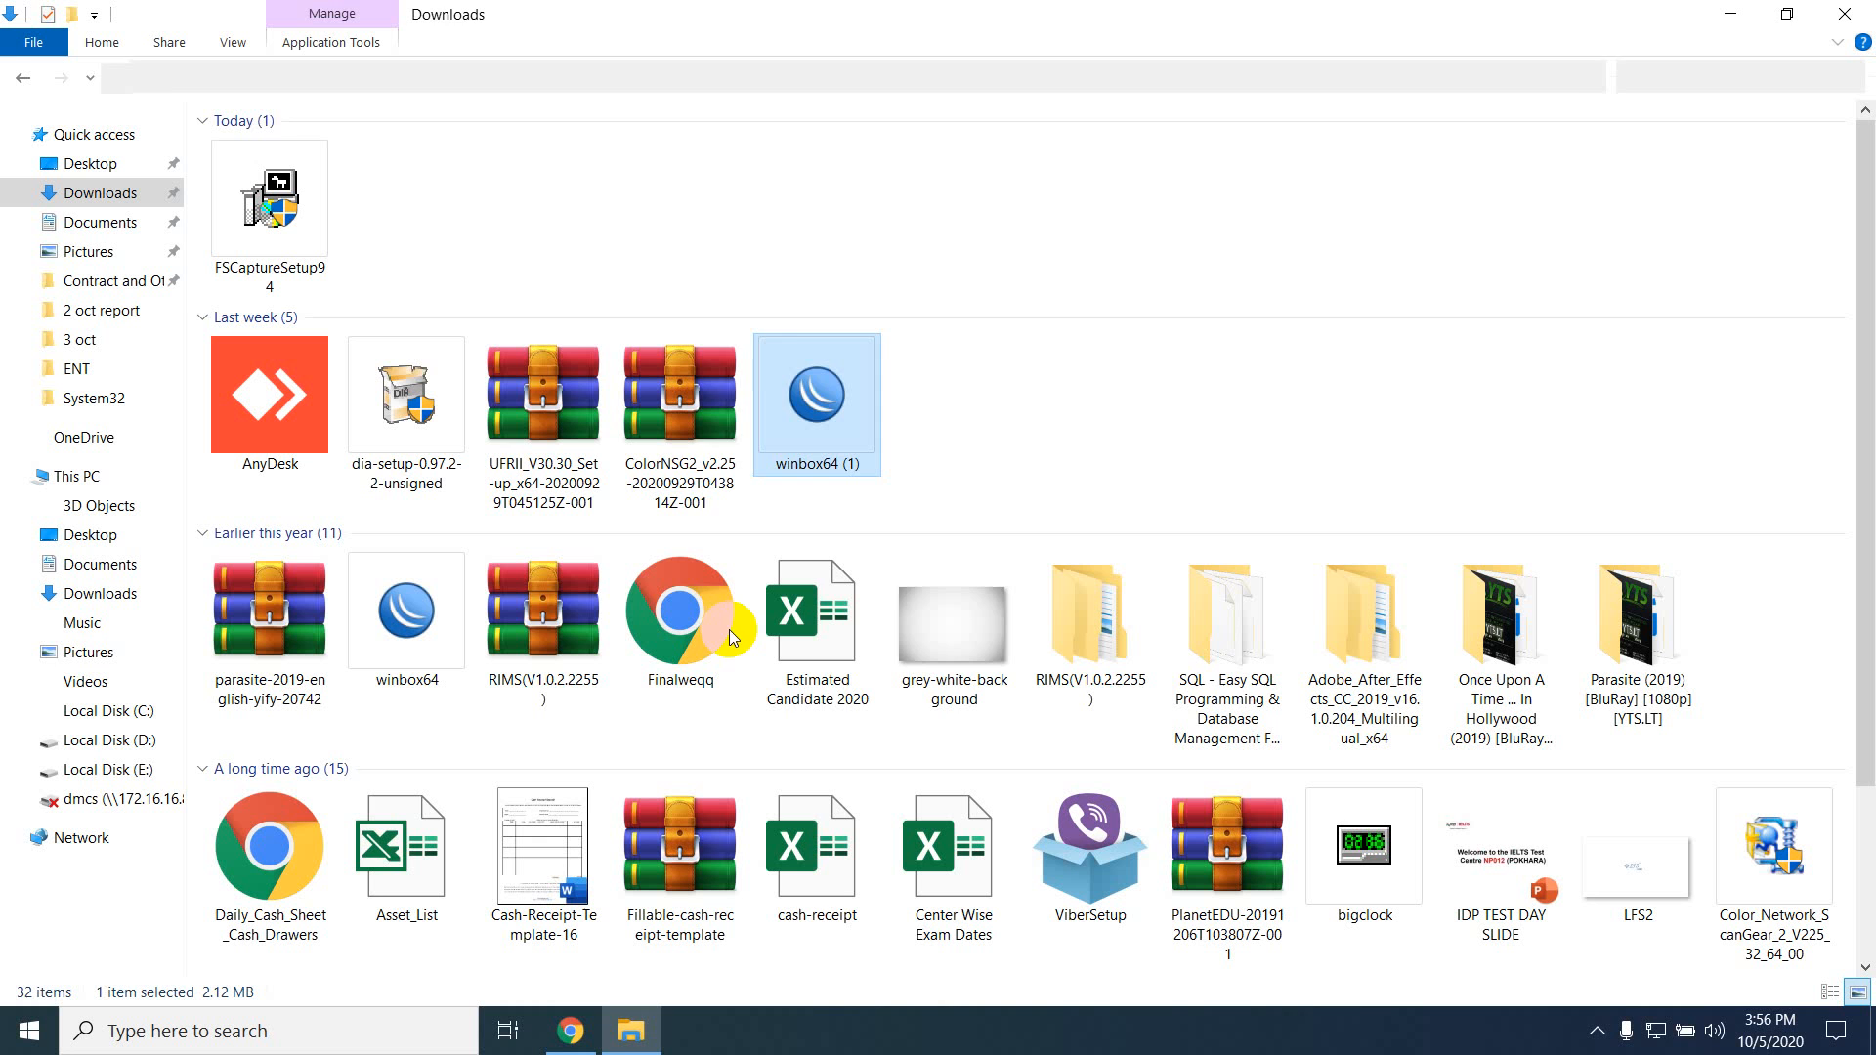
pyautogui.doubleClick(810, 393)
pyautogui.click(1016, 542)
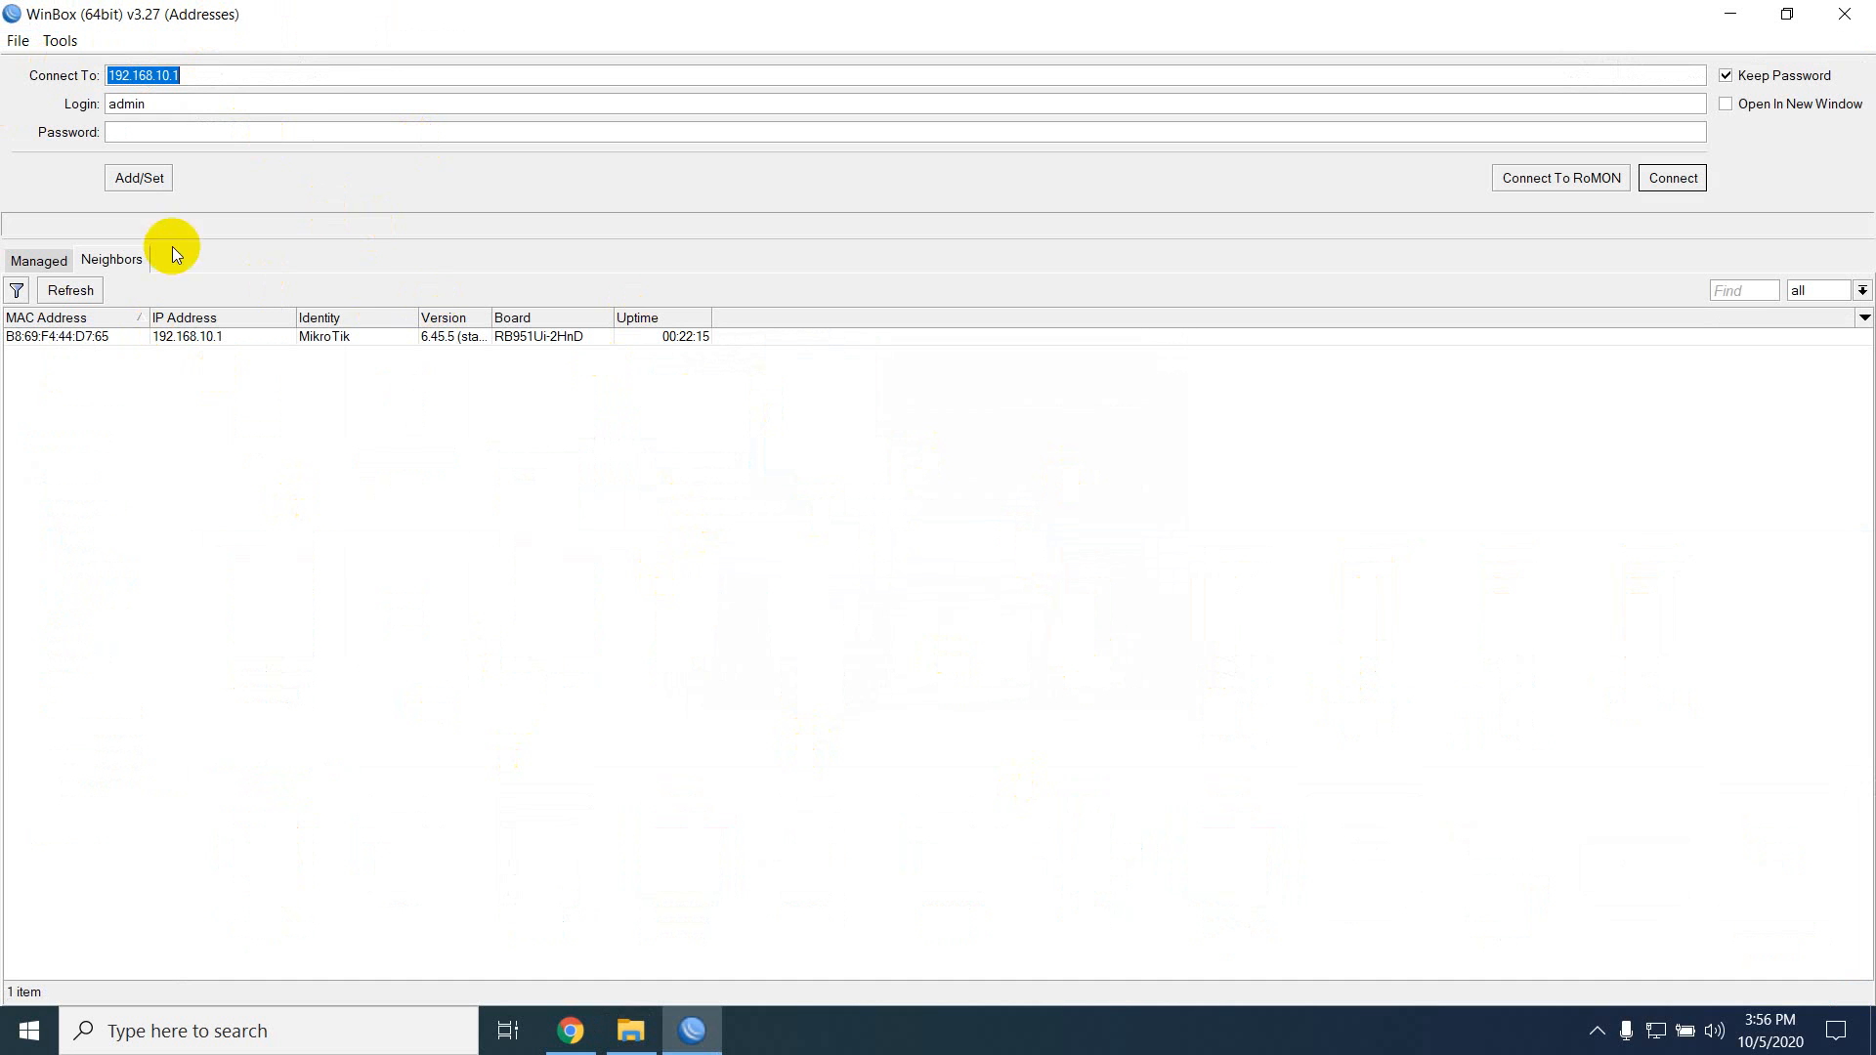
pyautogui.click(92, 336)
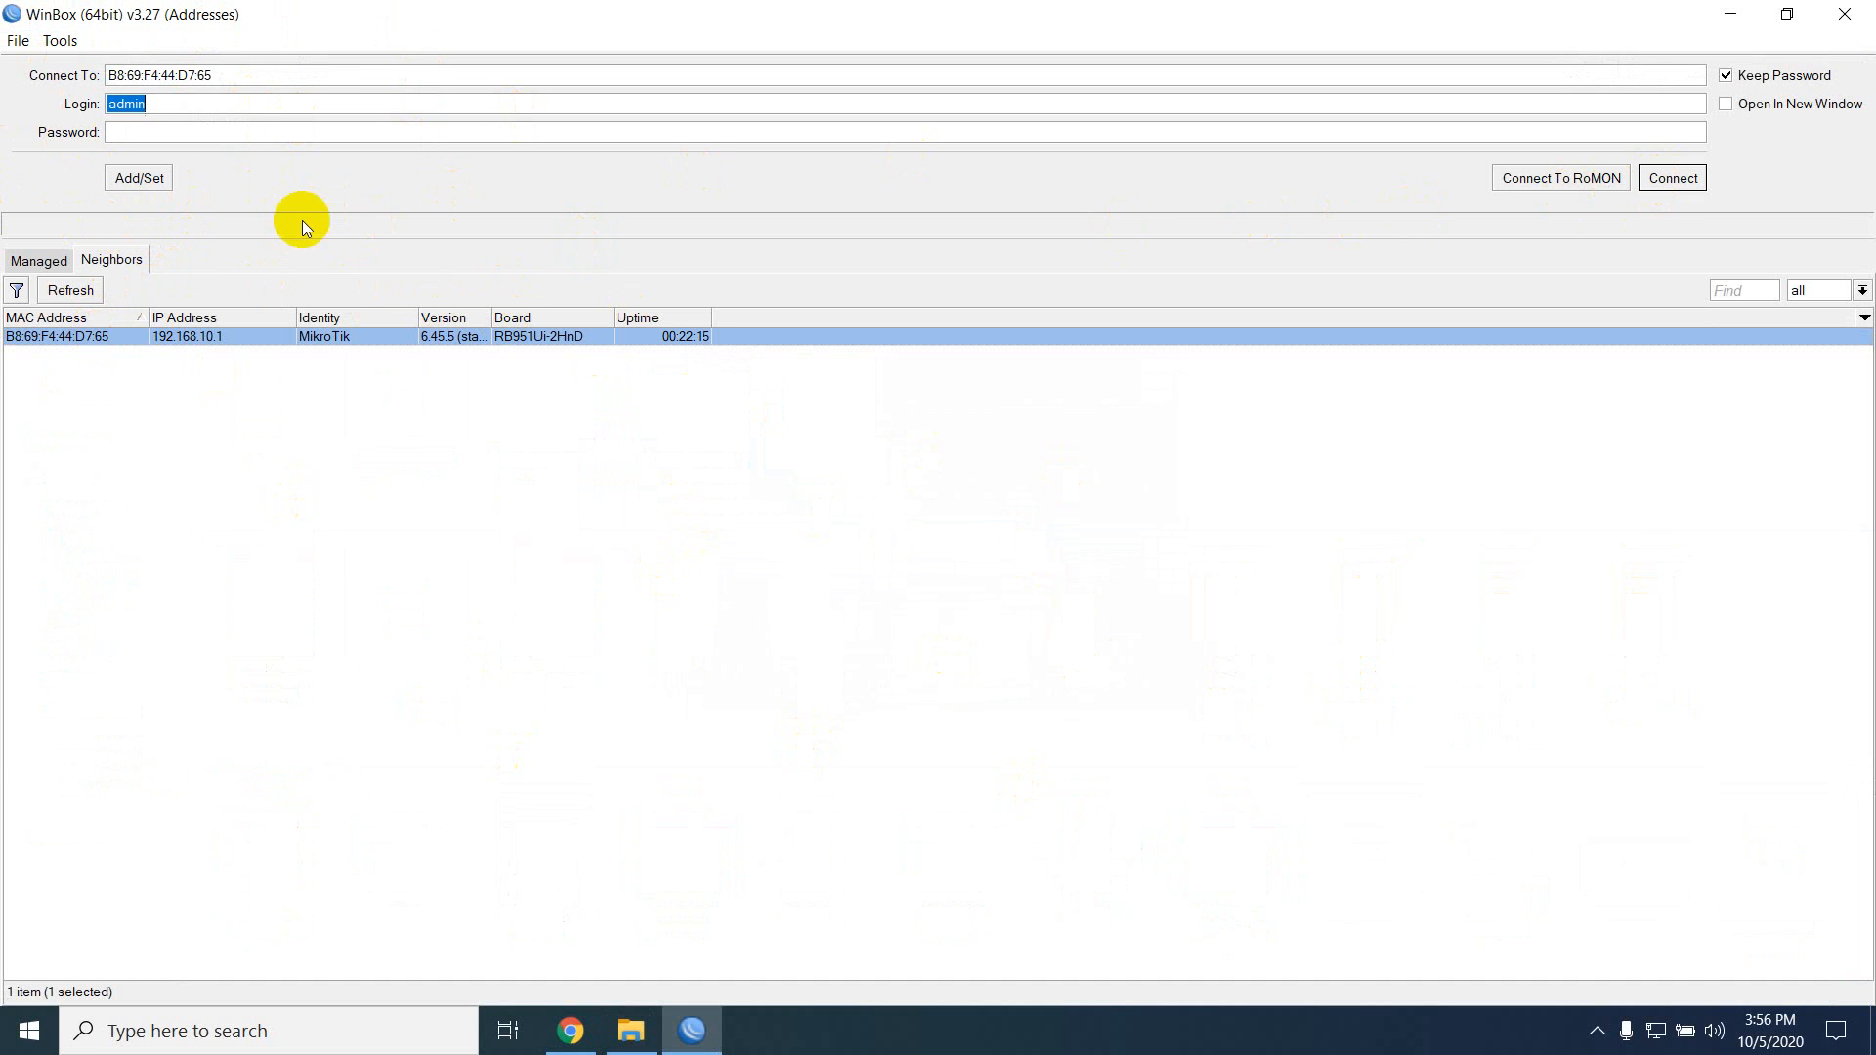
pyautogui.click(1667, 177)
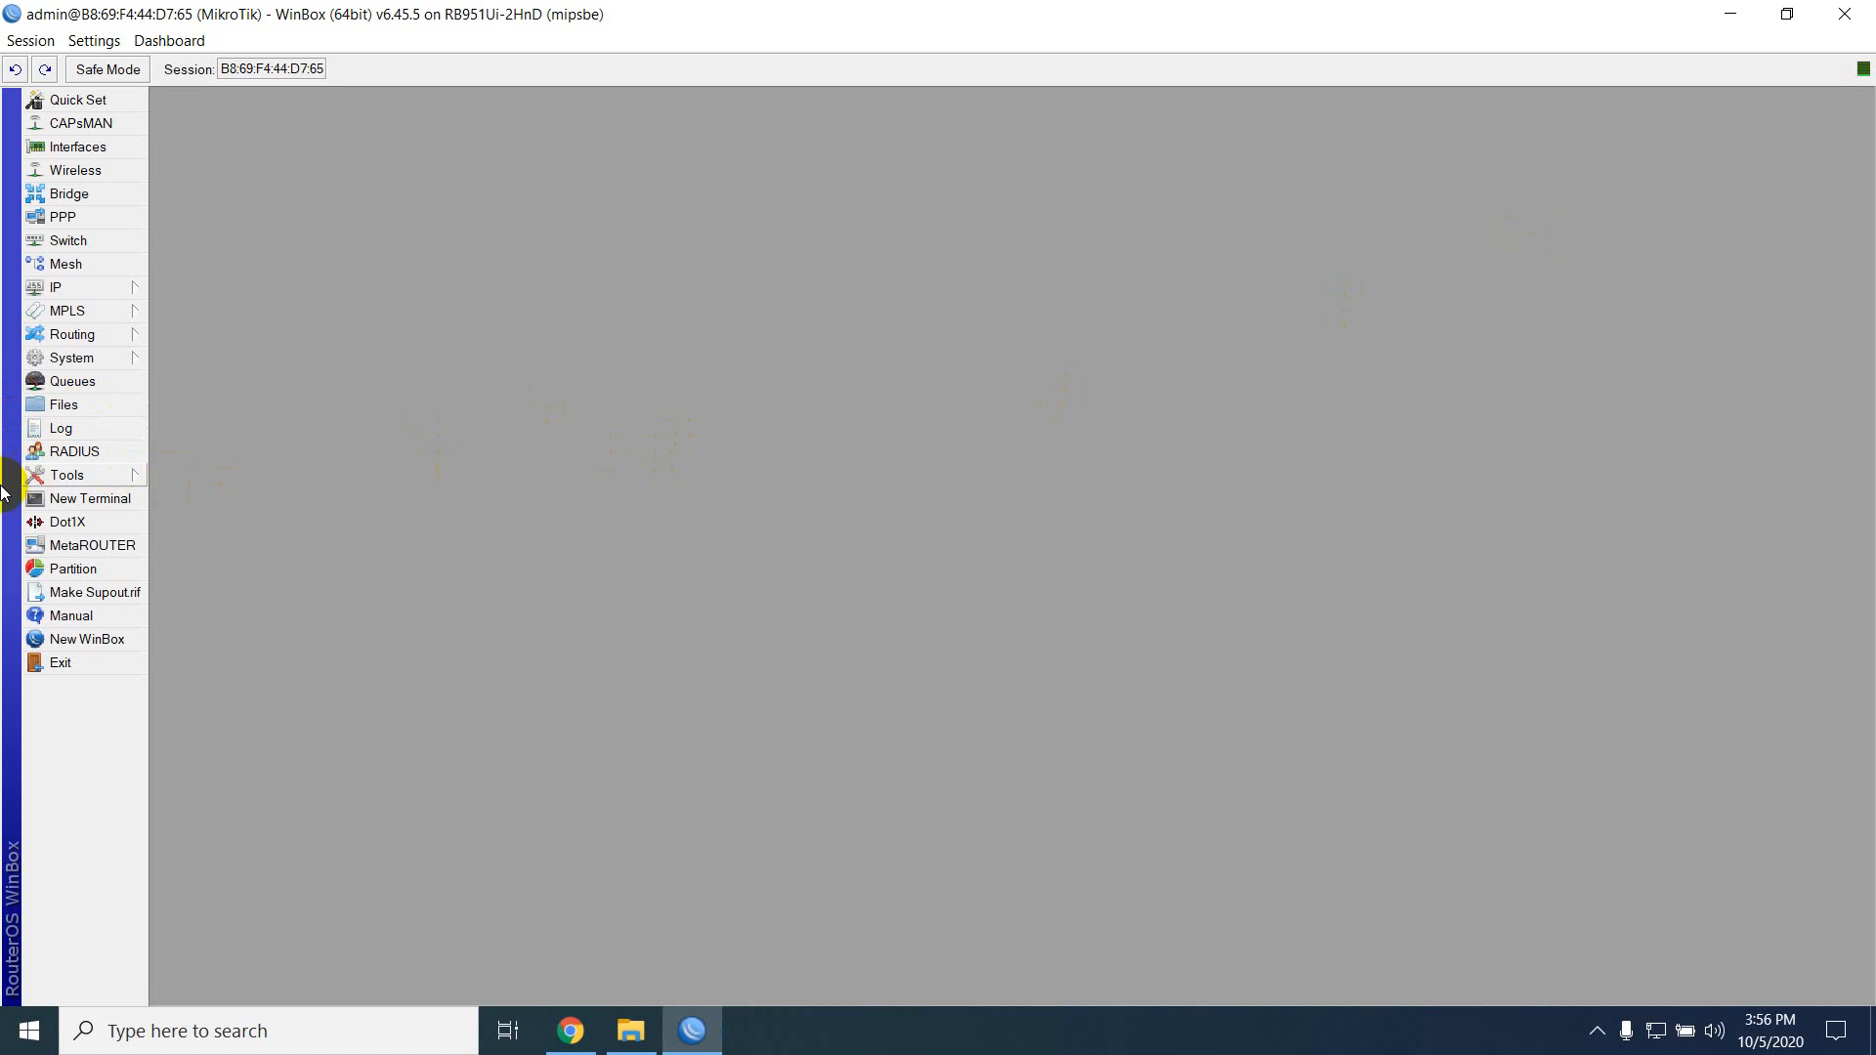
pyautogui.click(112, 358)
# Step: Reset the router's configuration via System > Reset Configuration and confirm the reboot
pyautogui.click(244, 687)
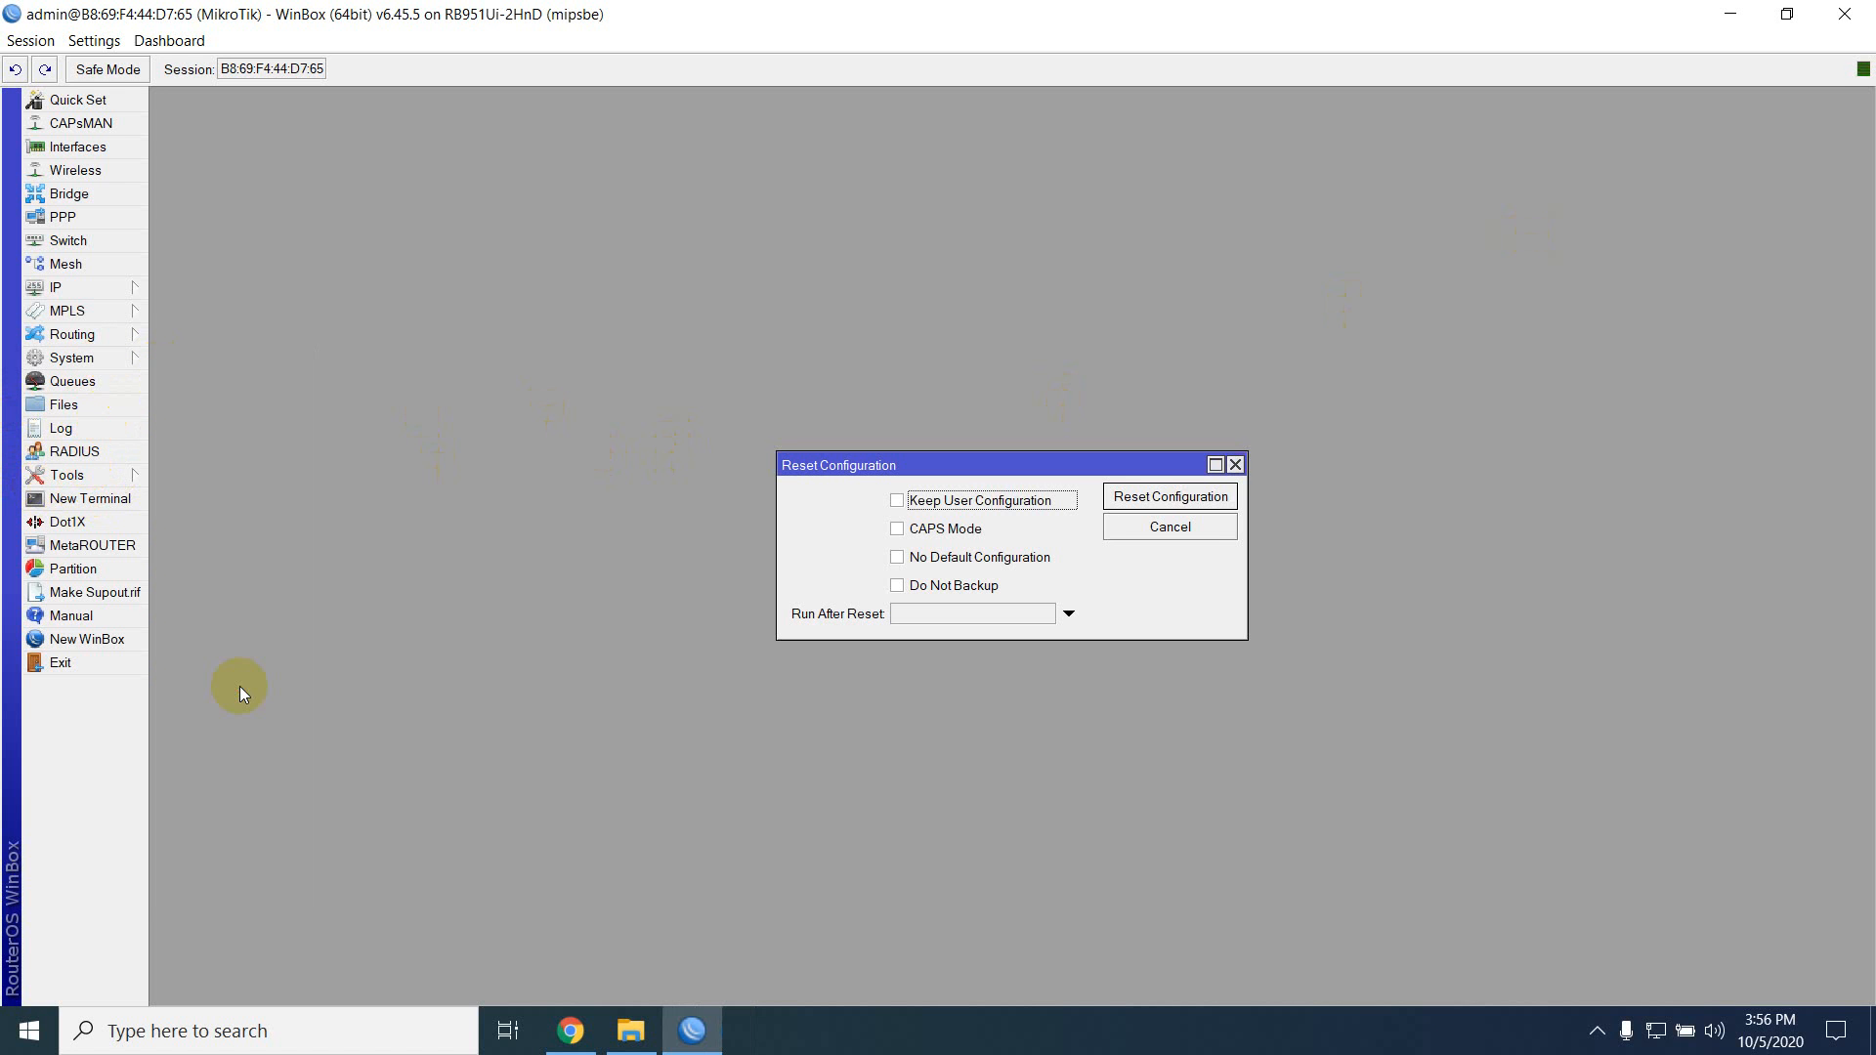
pyautogui.click(1173, 495)
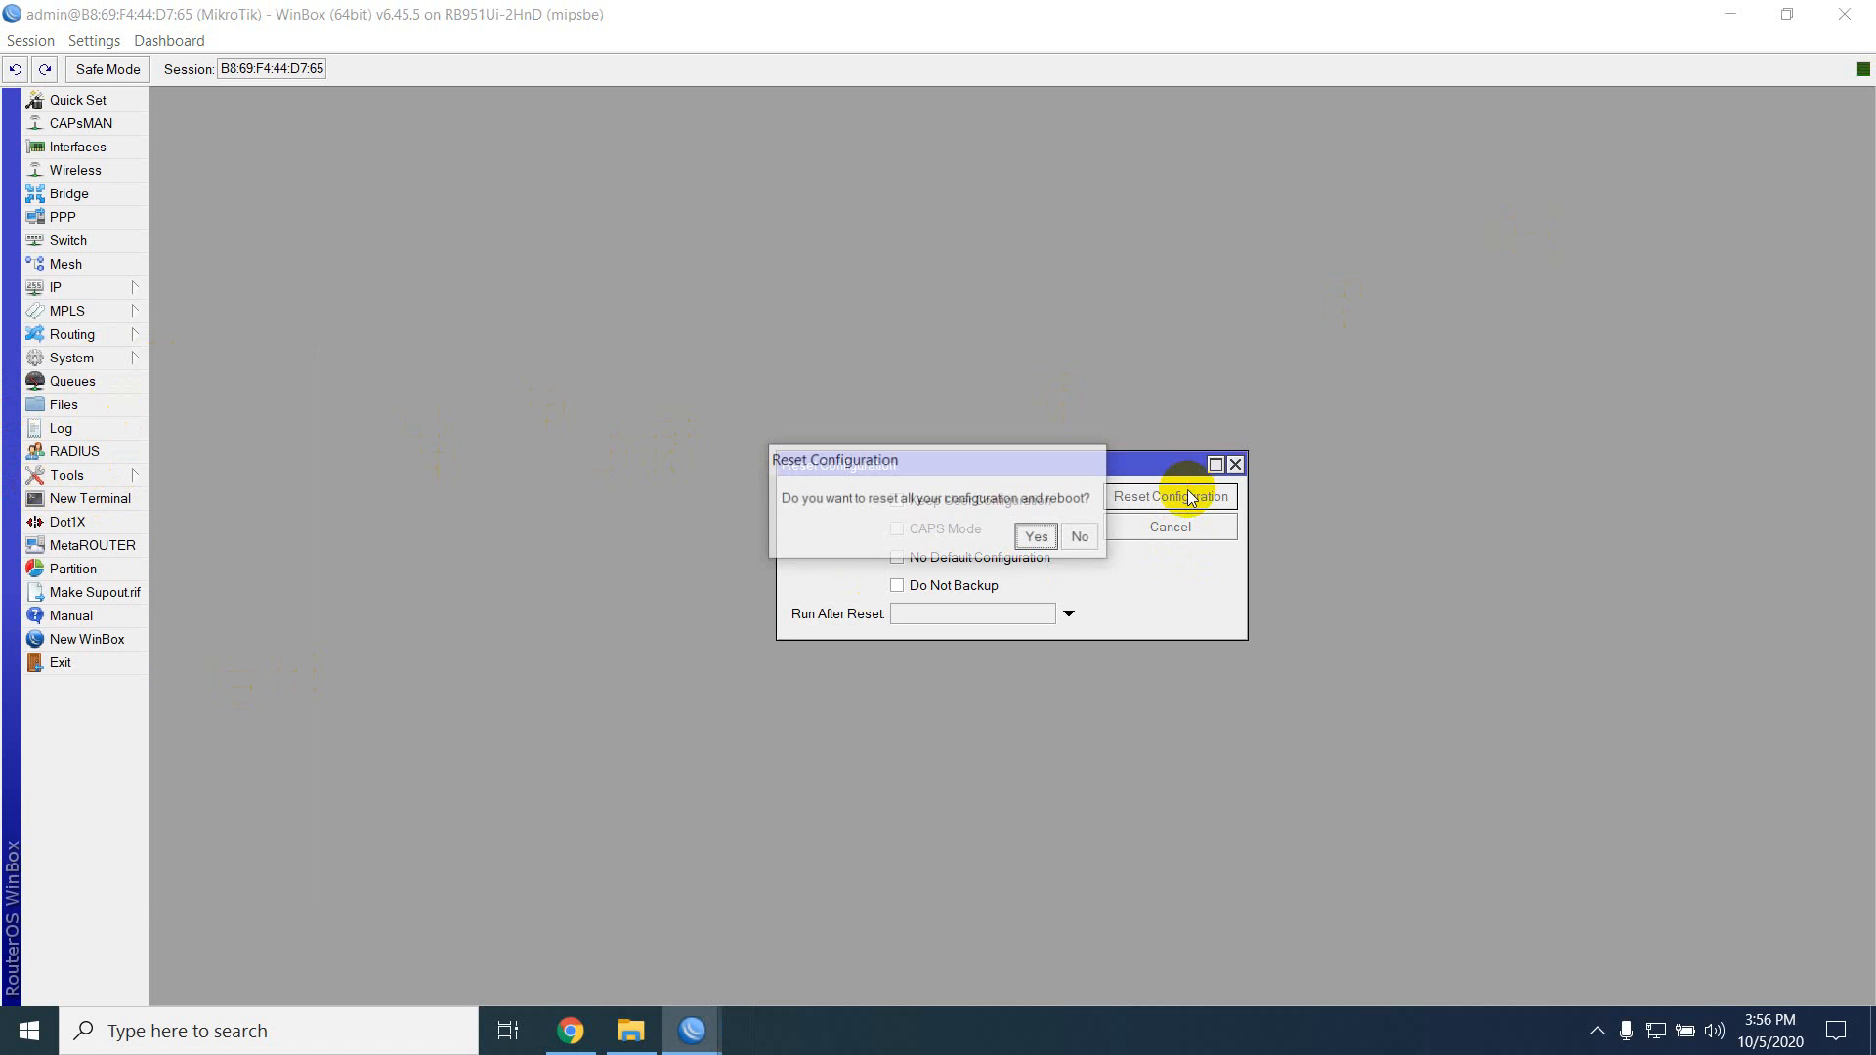
pyautogui.click(1036, 535)
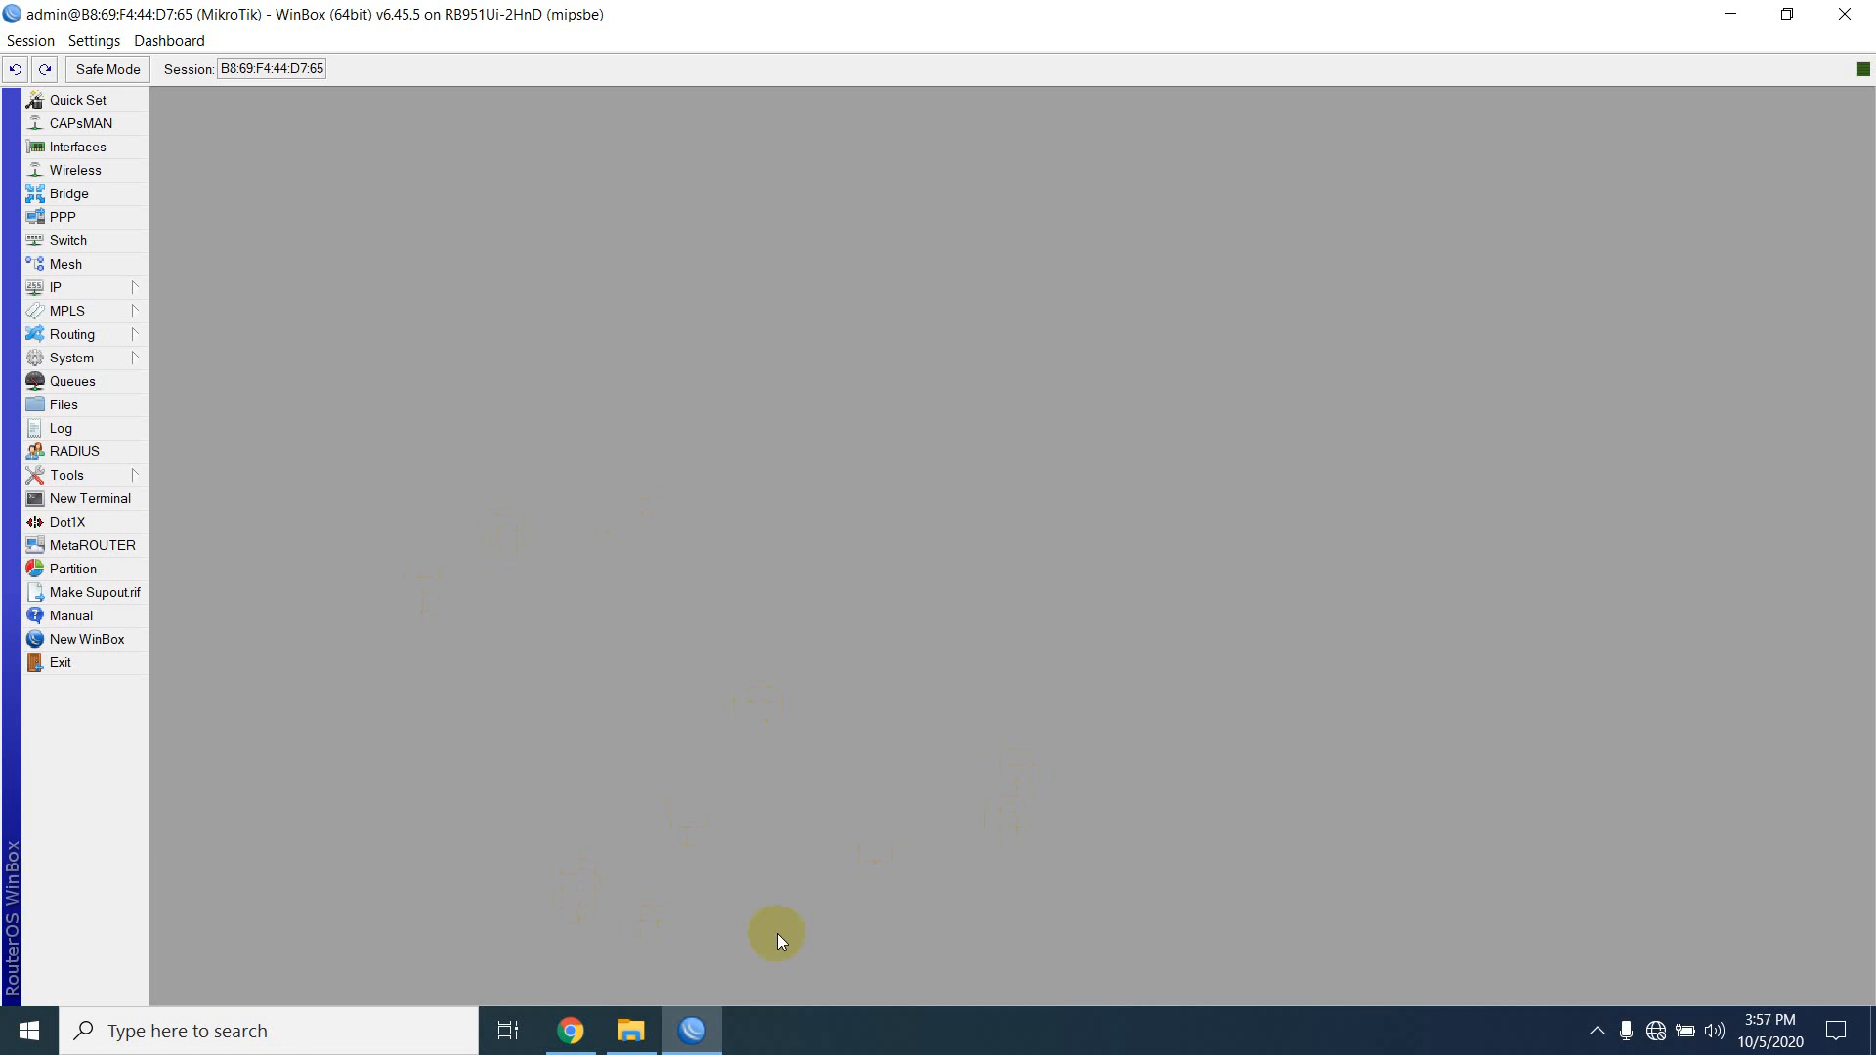
# Step: Run ncpa.cpl from the Run prompt to open Network Connections
pyautogui.press('super+r')
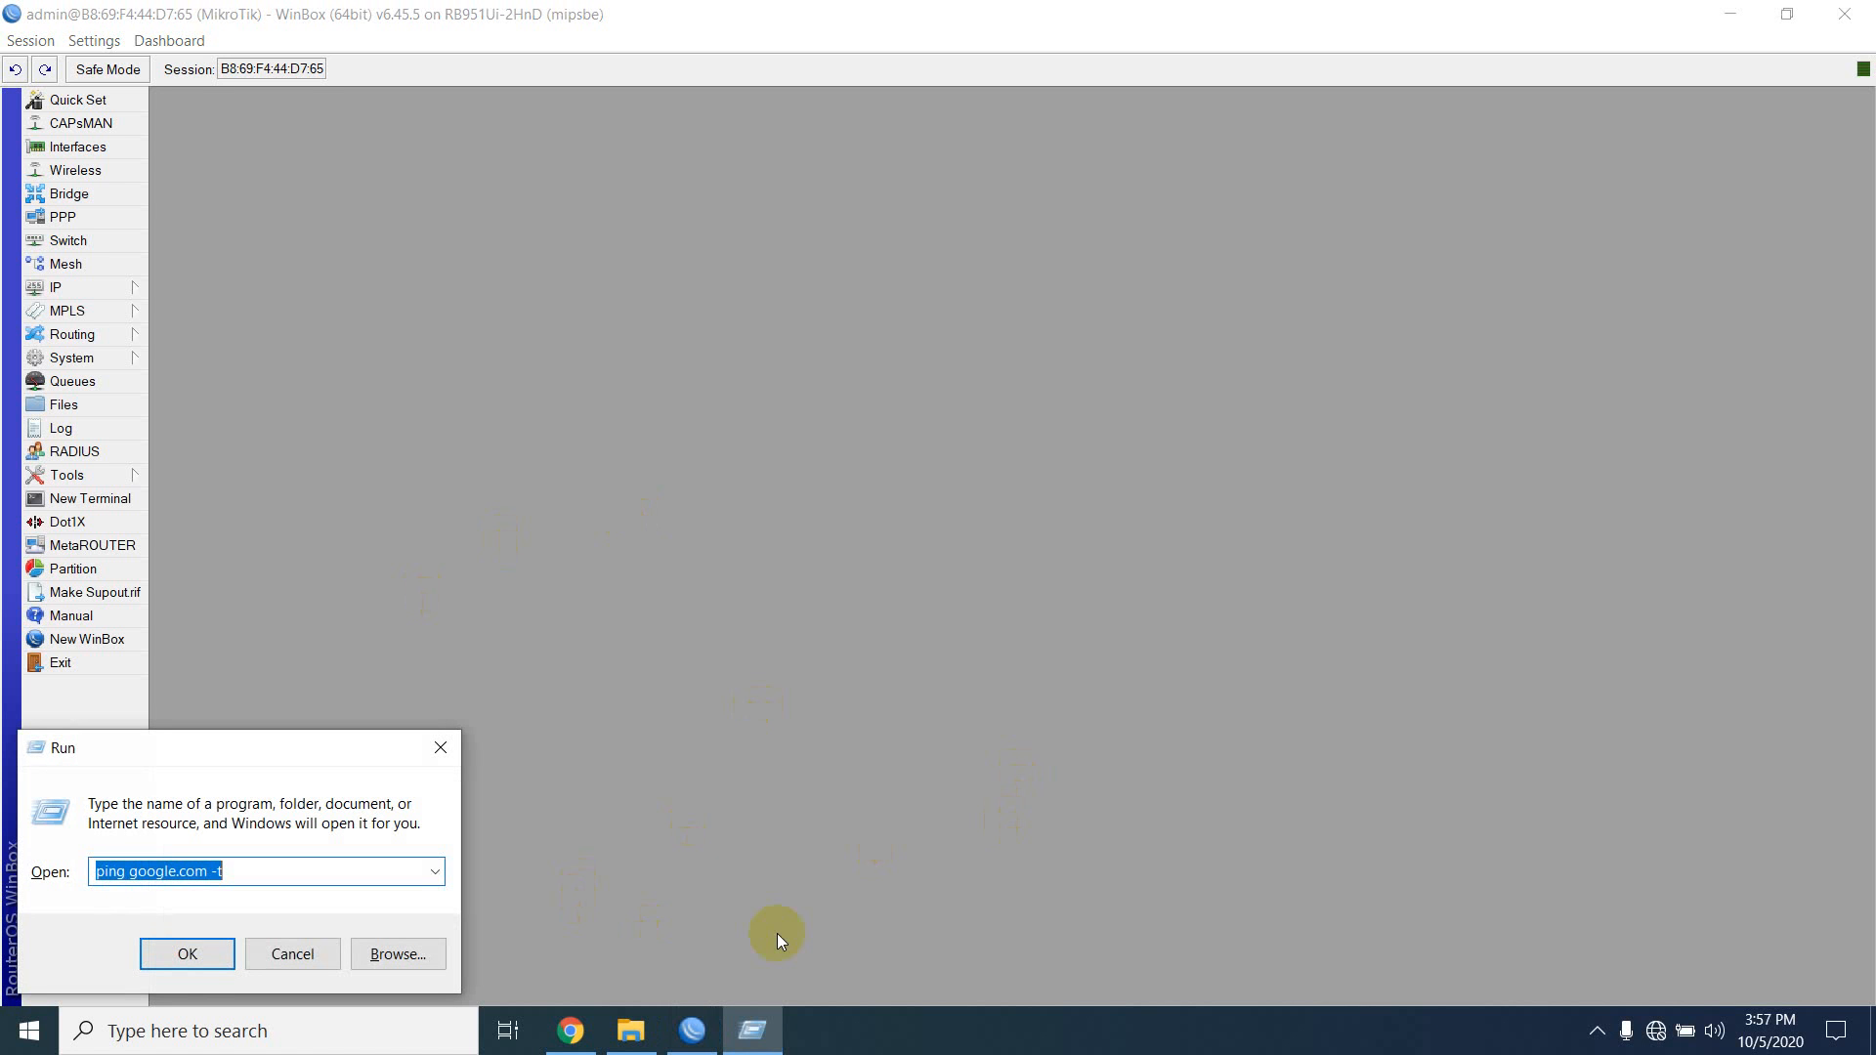
pyautogui.write('n')
pyautogui.press('Down')
pyautogui.press('Return')
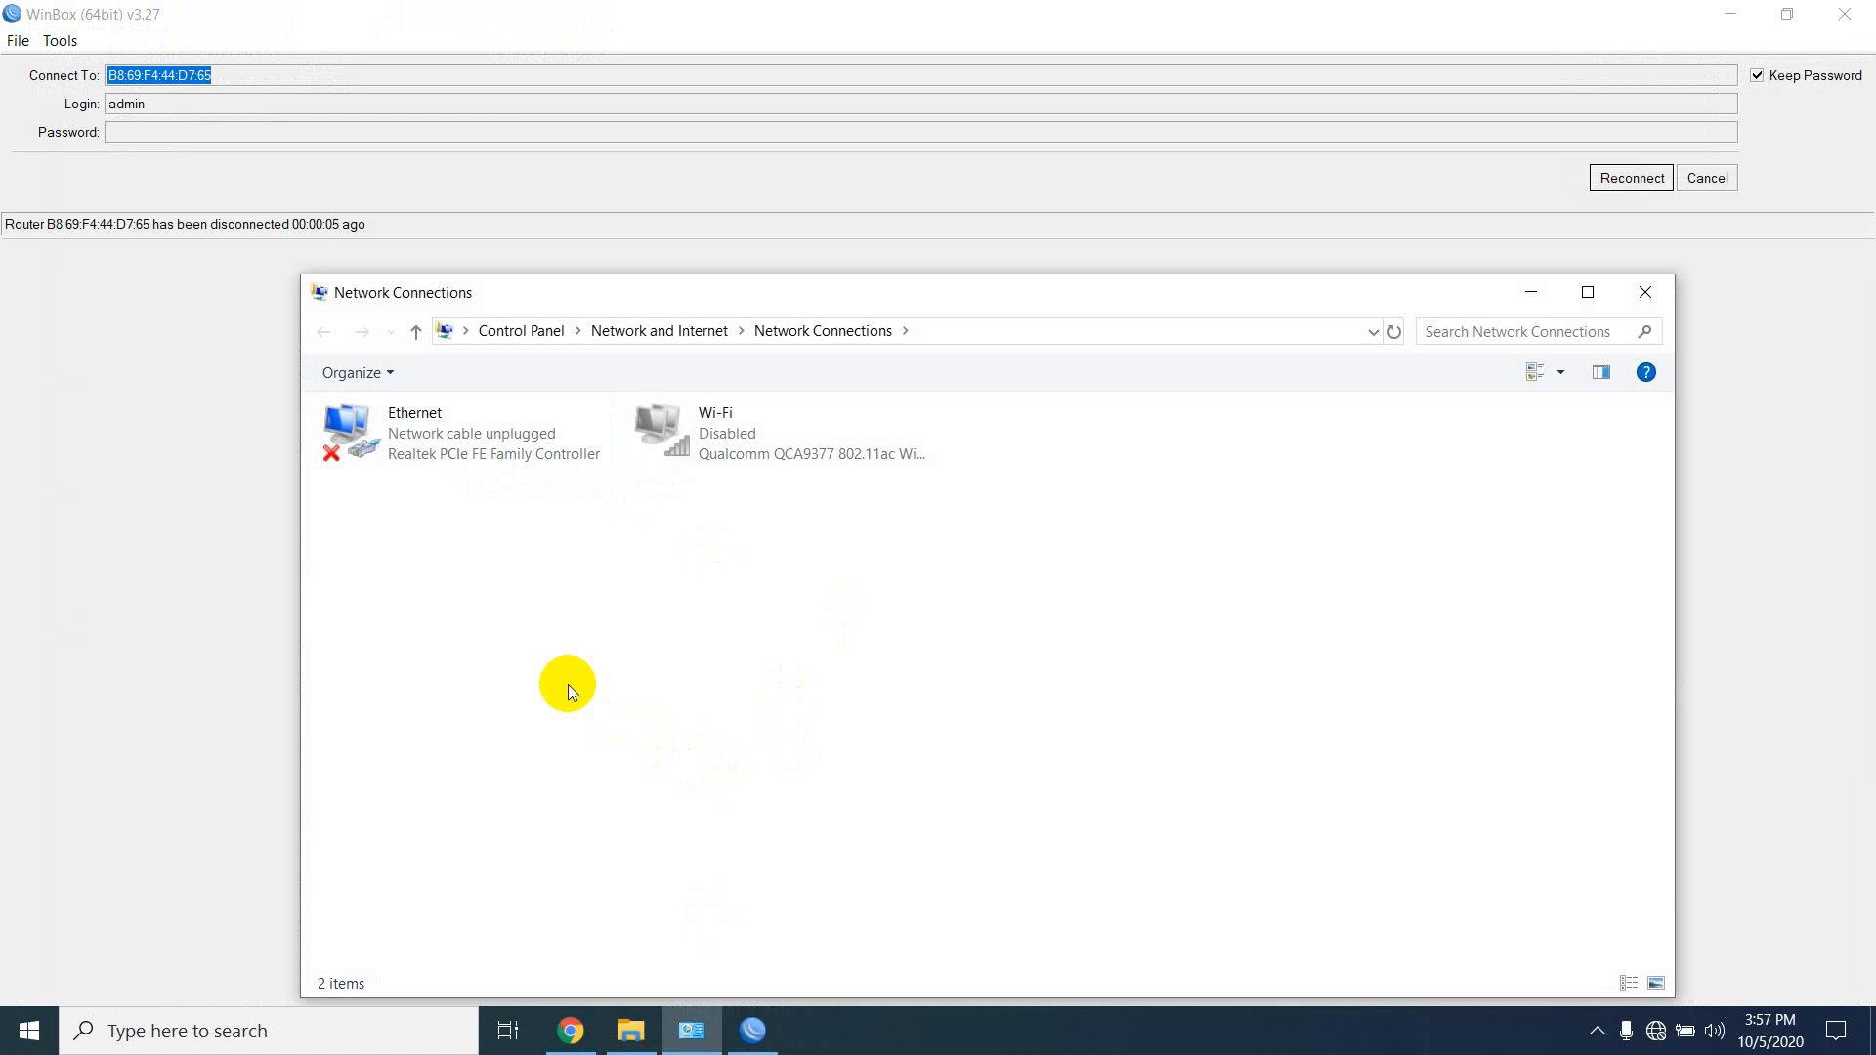
# Step: View the Ethernet adapter's connection details, then close them
pyautogui.doubleClick(452, 447)
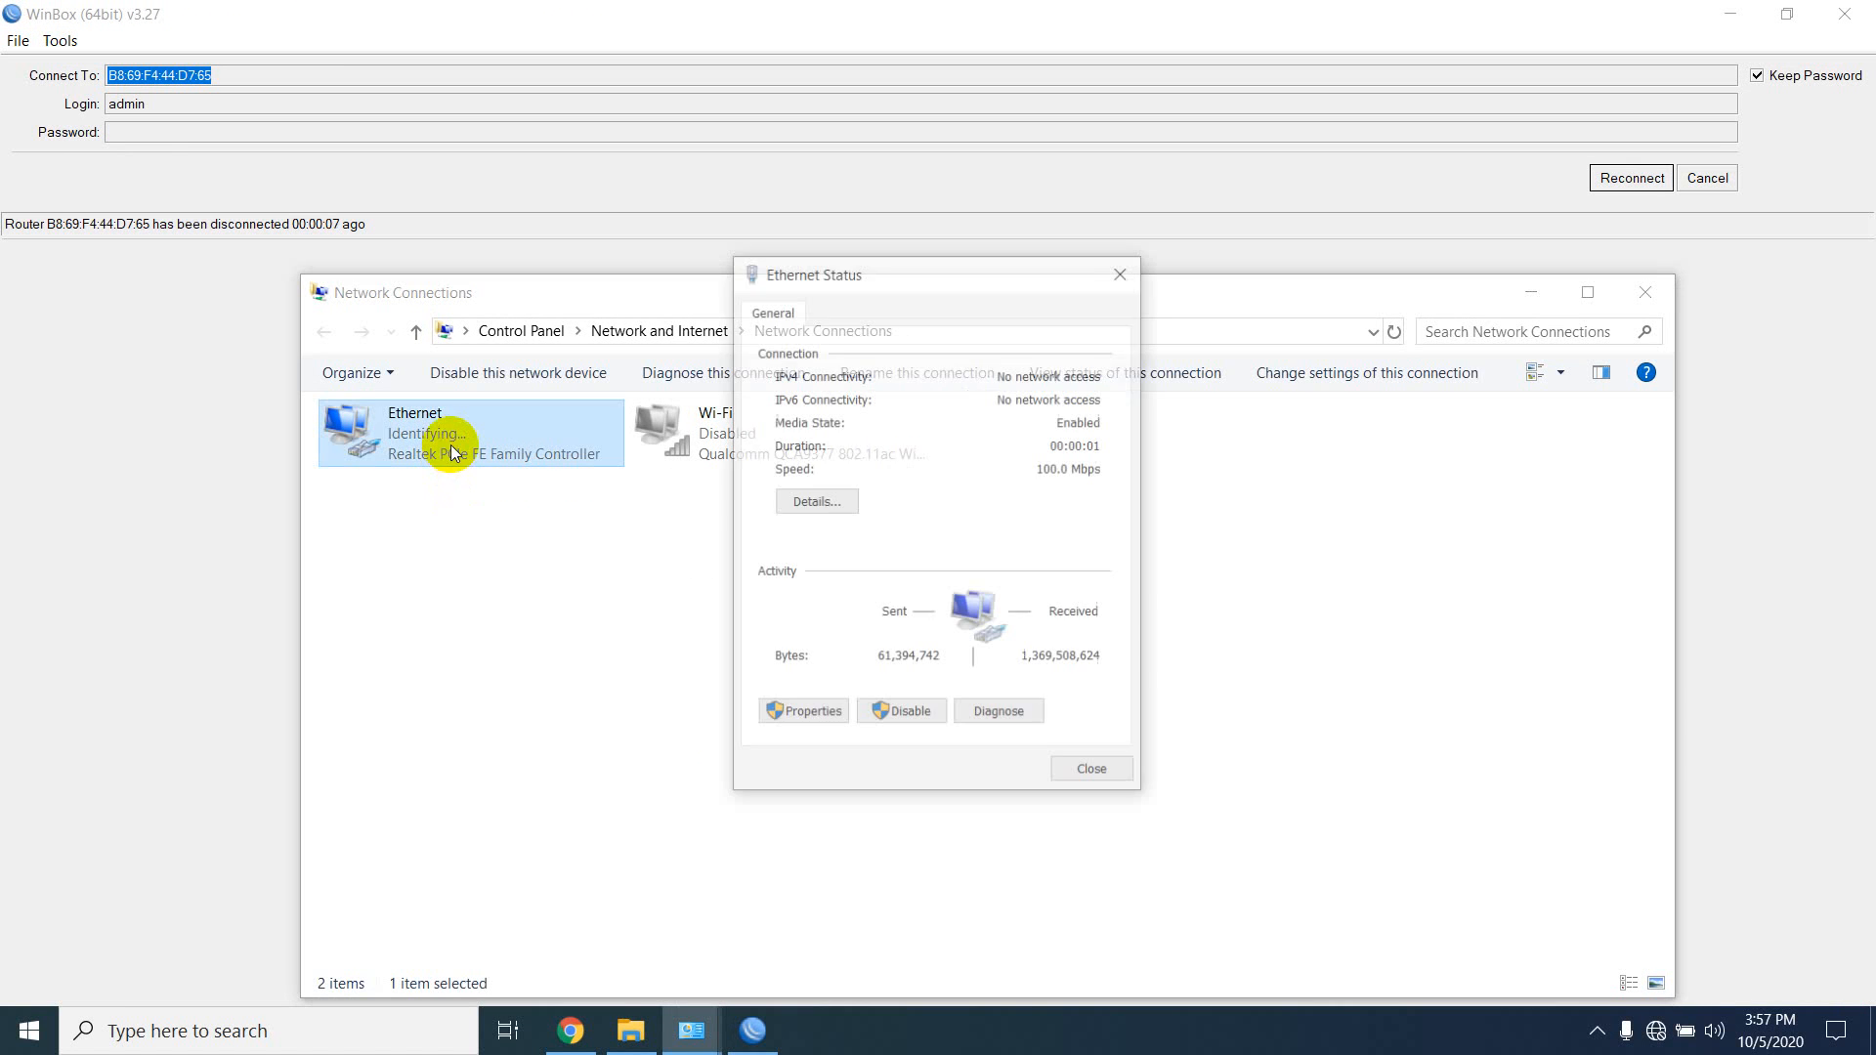
pyautogui.click(813, 503)
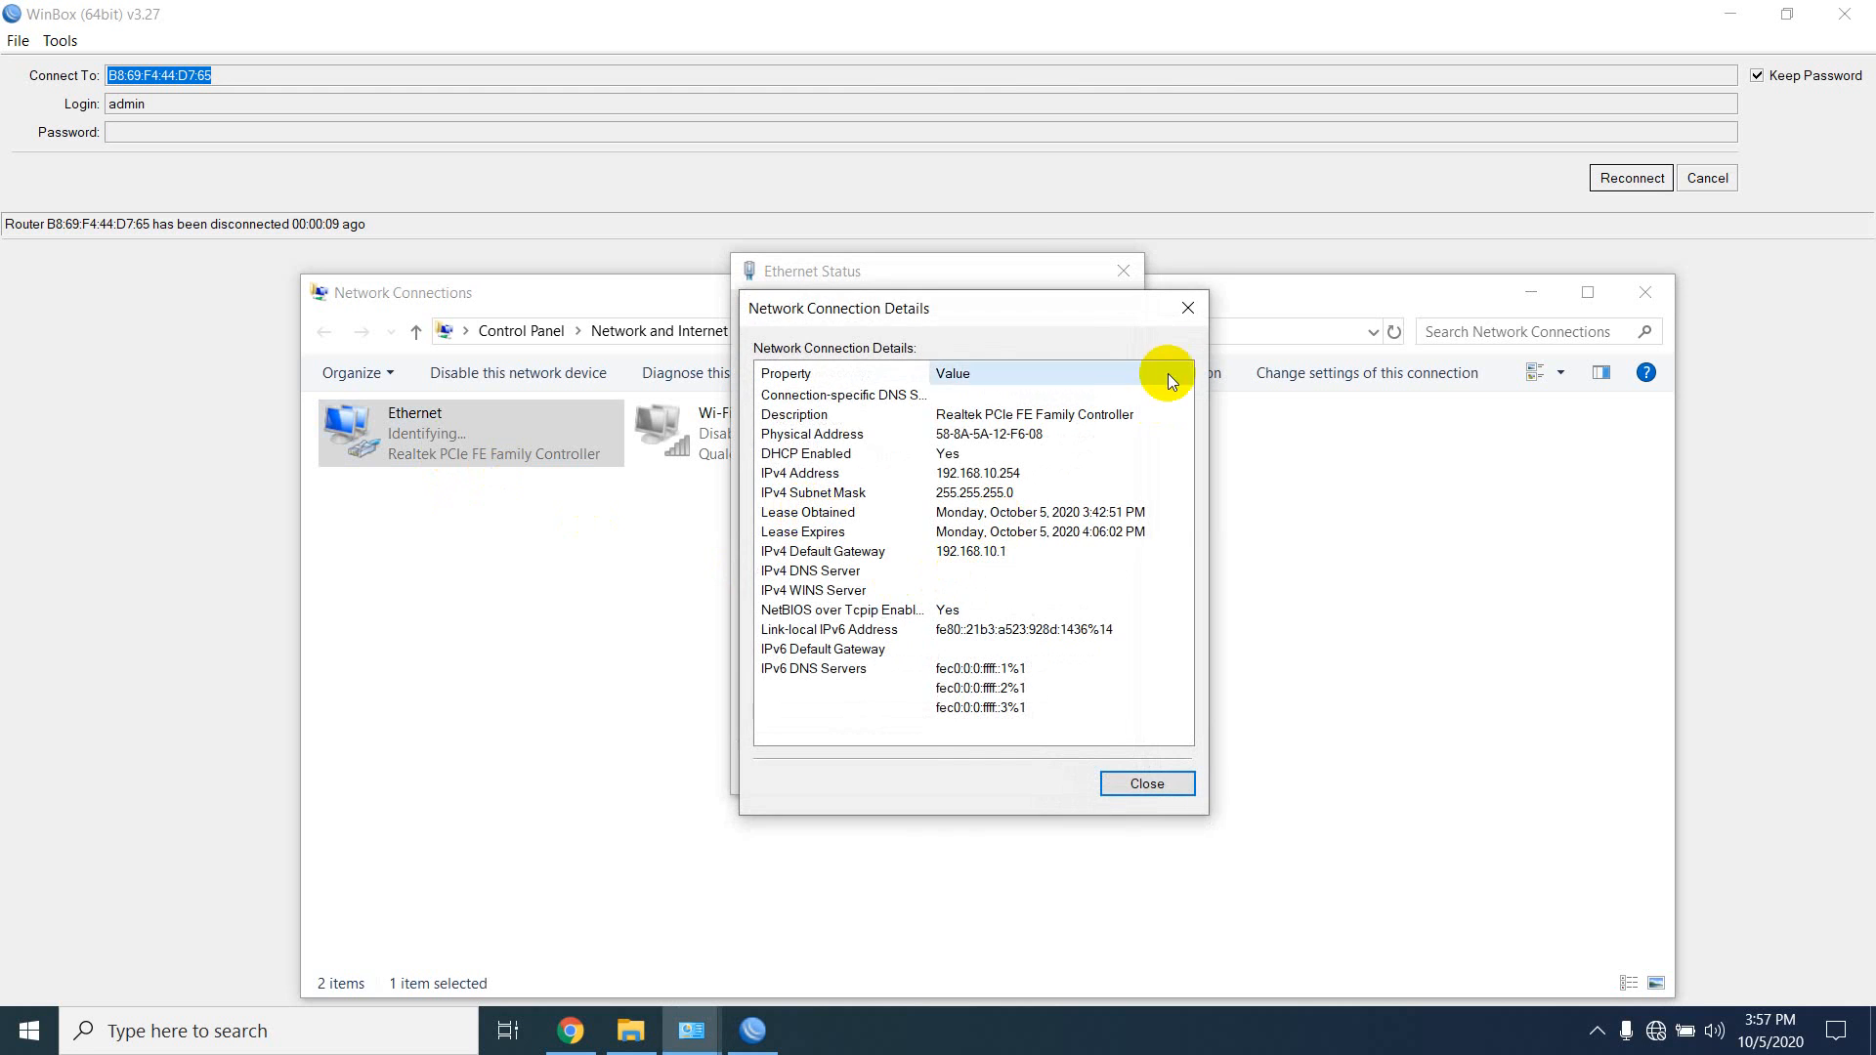
pyautogui.click(1188, 308)
pyautogui.click(1124, 270)
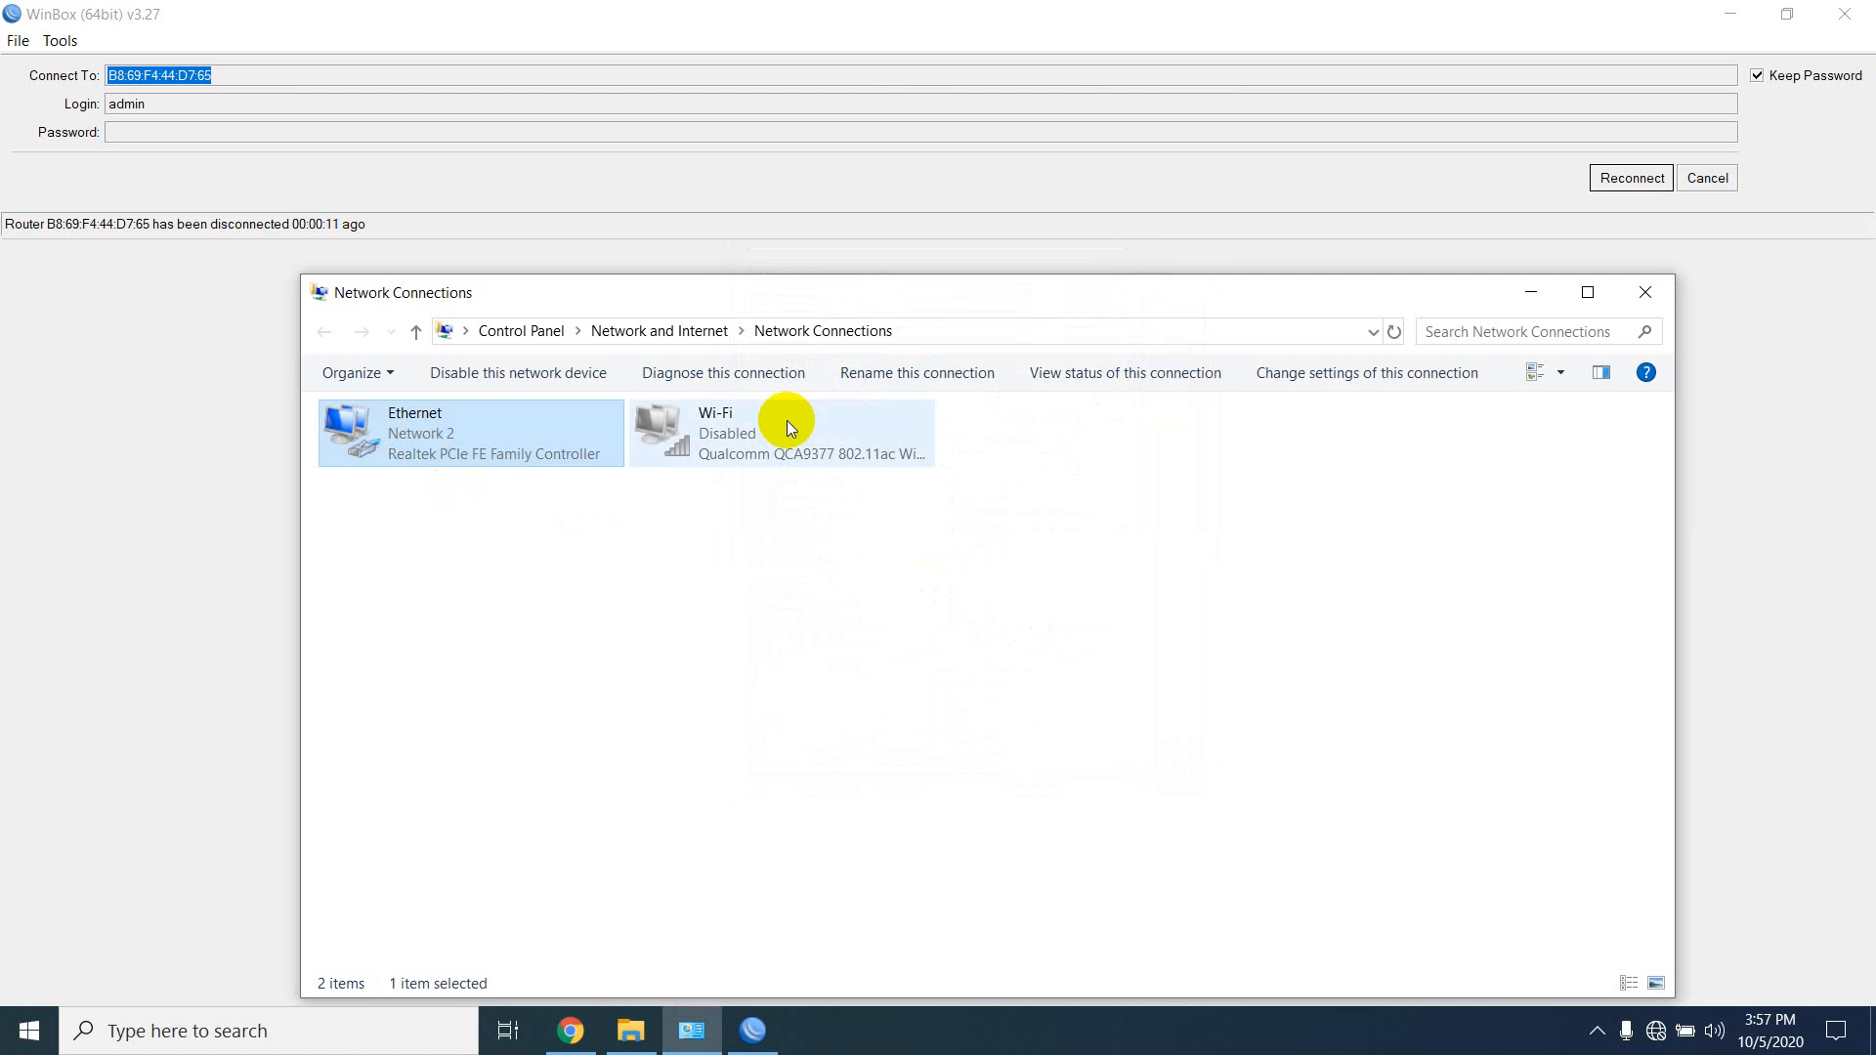
# Step: Recheck Ethernet details showing 192.168.88.254 with gateway 192.168.88.1, then close Network Connections
pyautogui.doubleClick(502, 441)
pyautogui.click(806, 503)
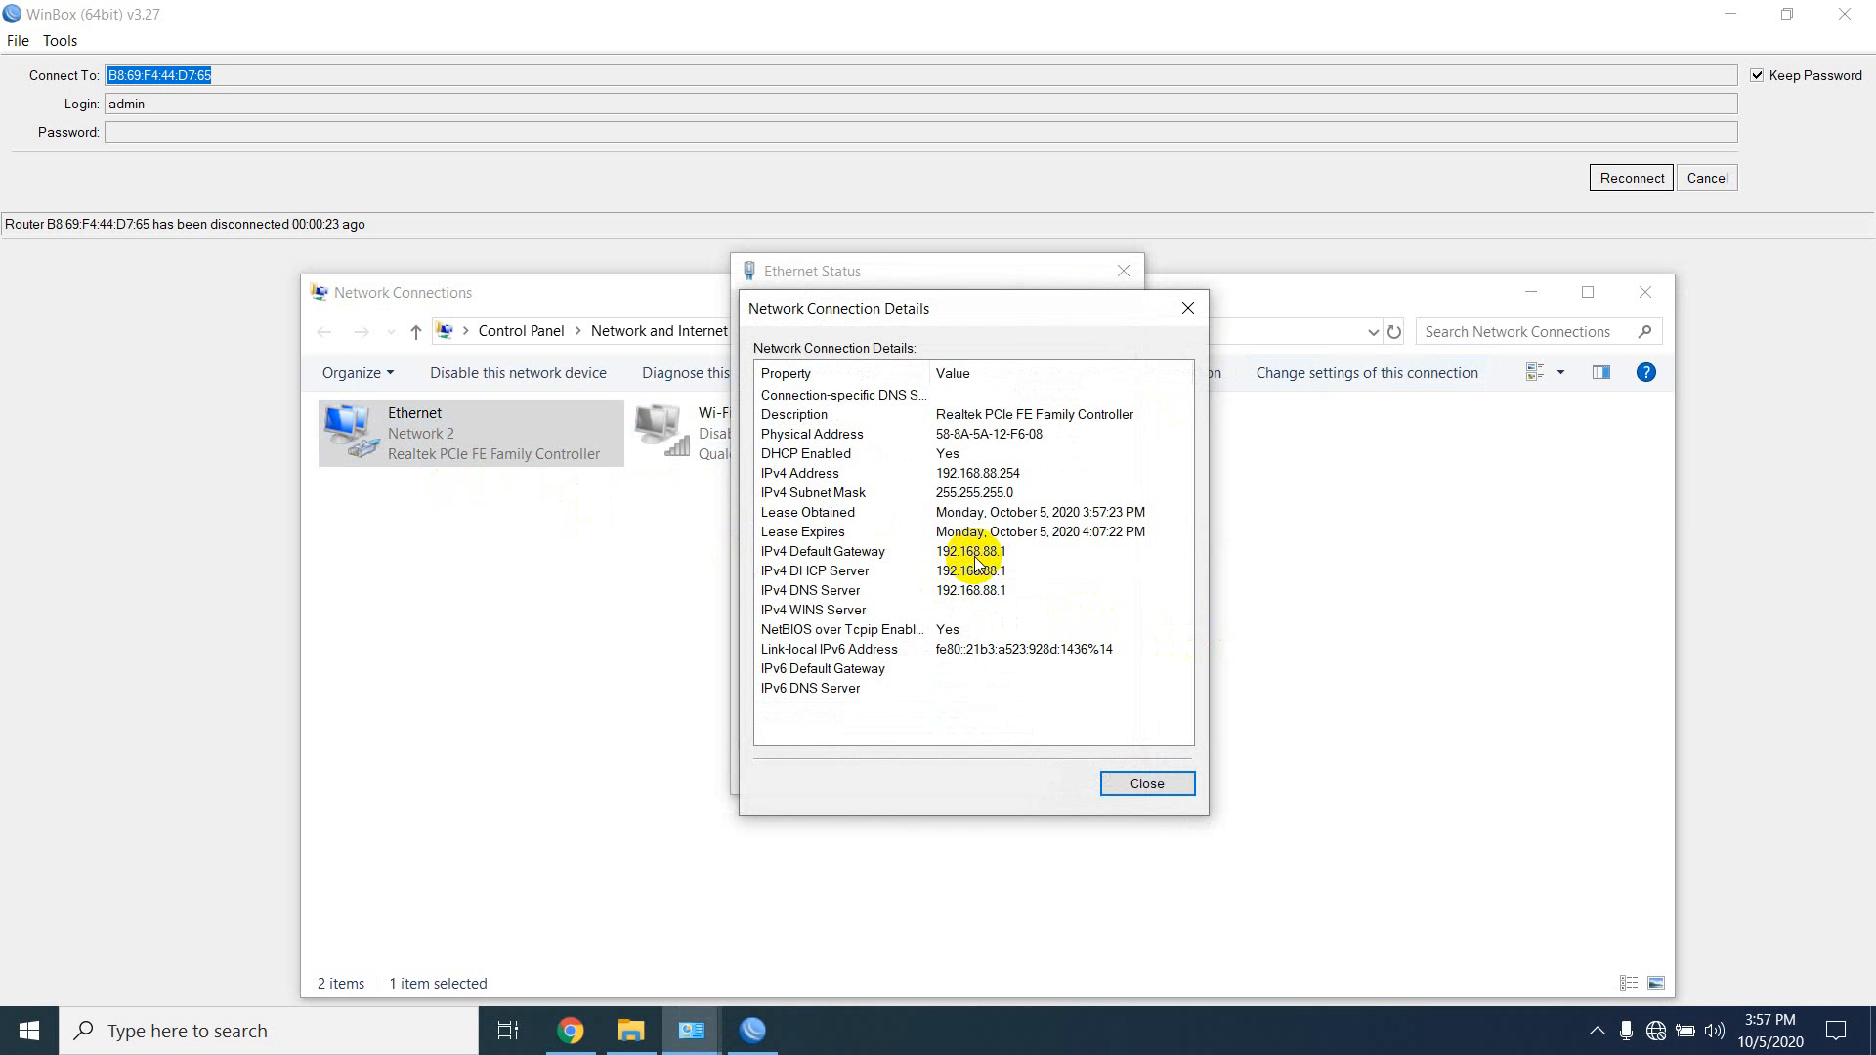
pyautogui.click(1148, 784)
pyautogui.click(1117, 278)
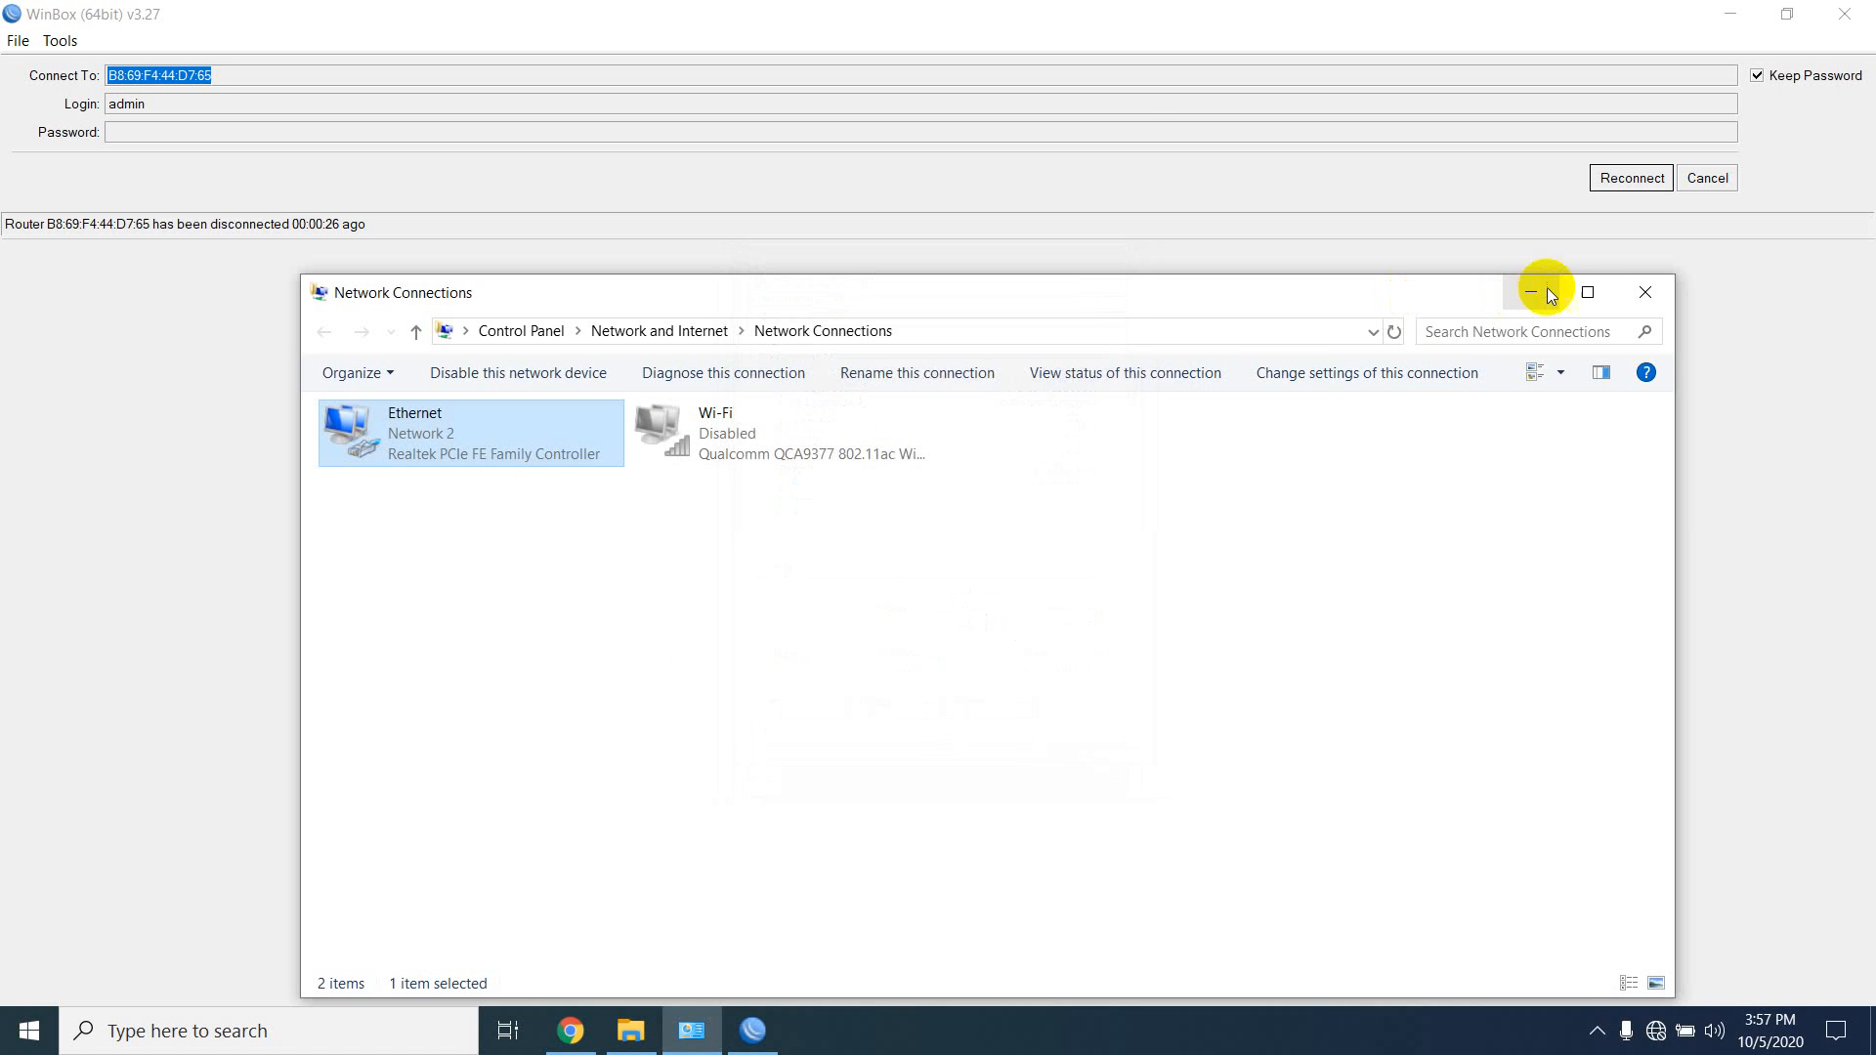
pyautogui.click(1653, 292)
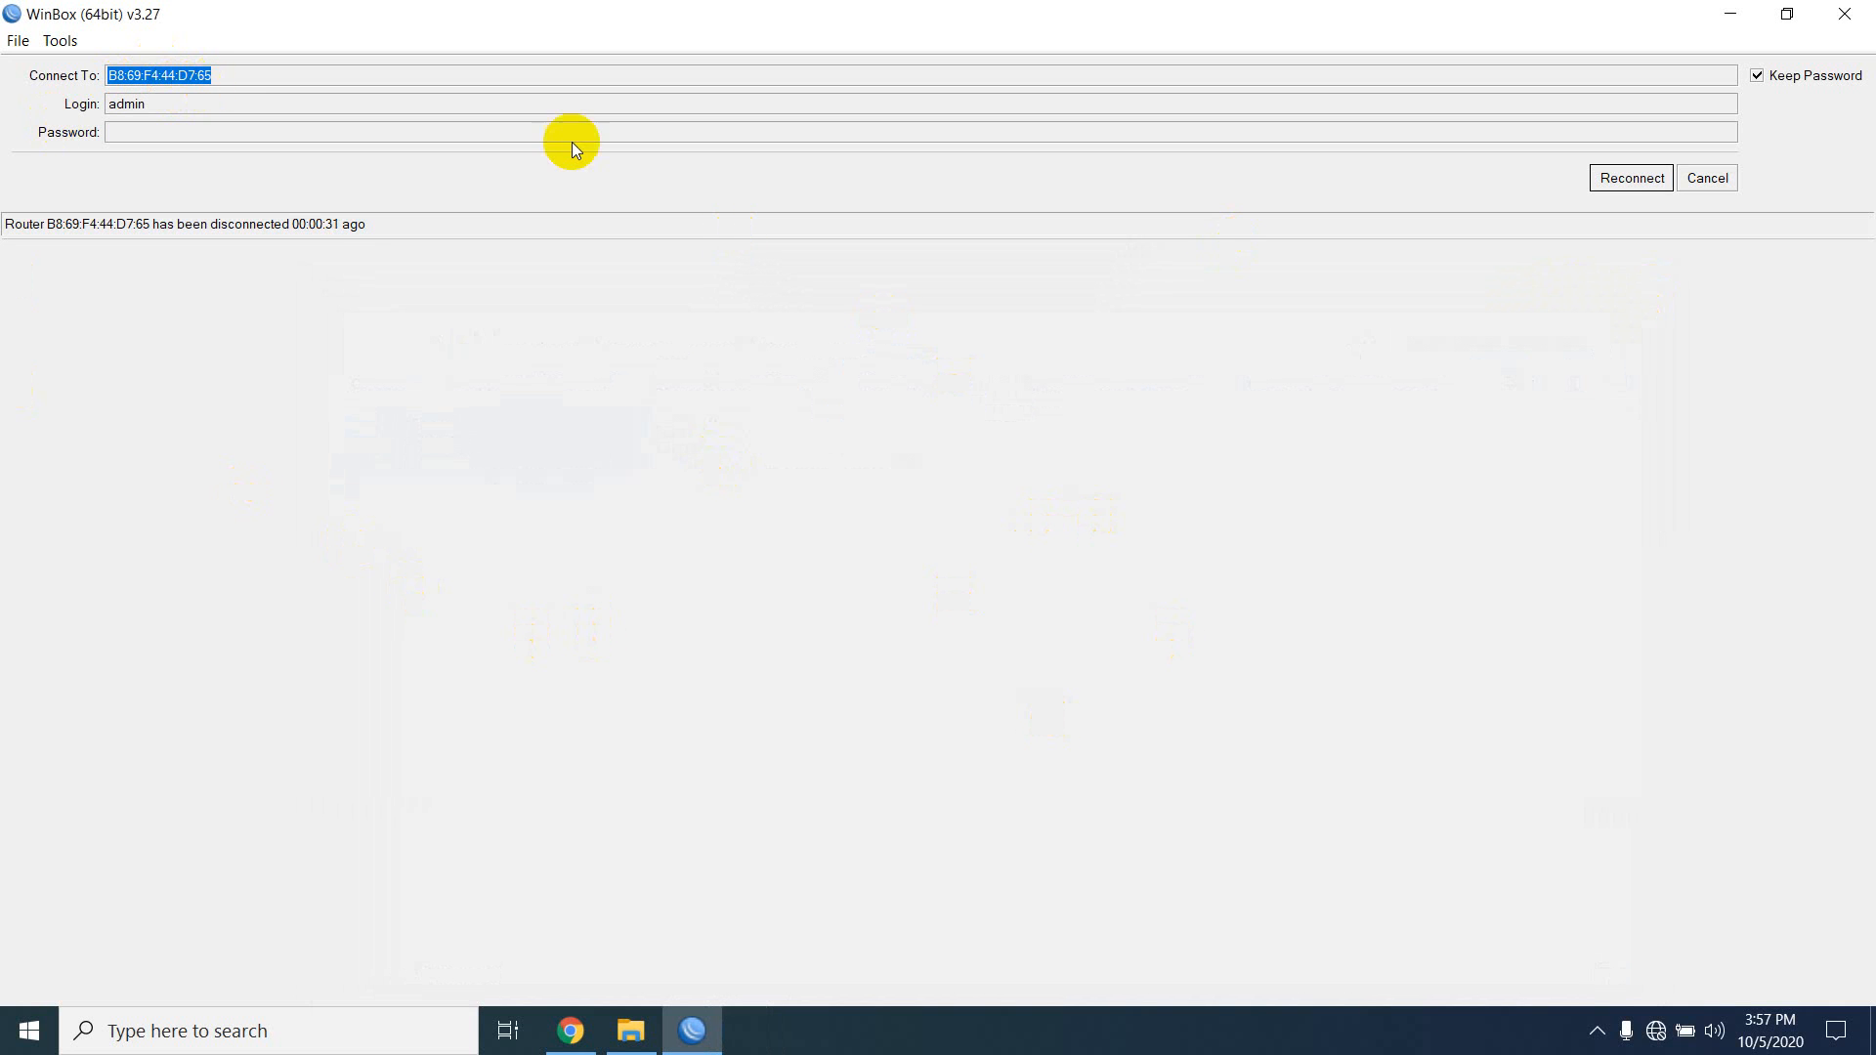
# Step: Restart WinBox, refresh the neighbour list, and log in to the router at 192.168.88.1
pyautogui.click(1837, 16)
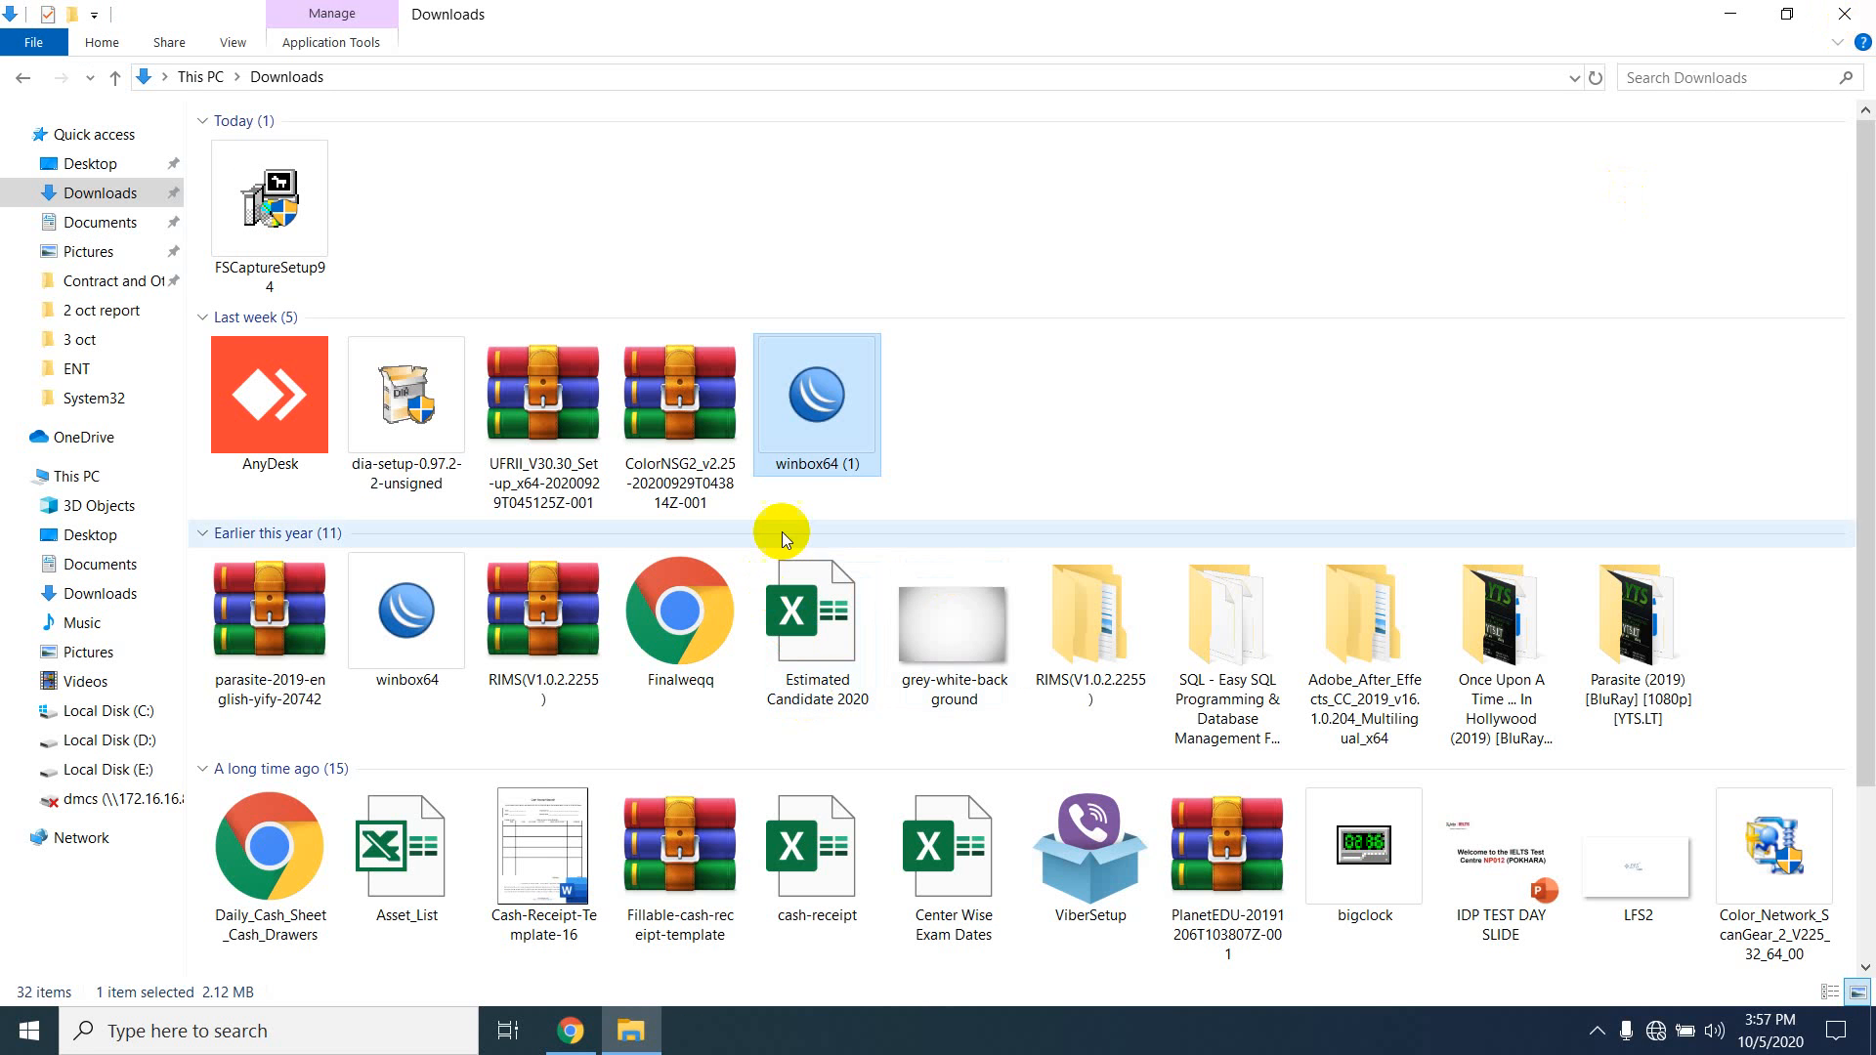
pyautogui.doubleClick(796, 438)
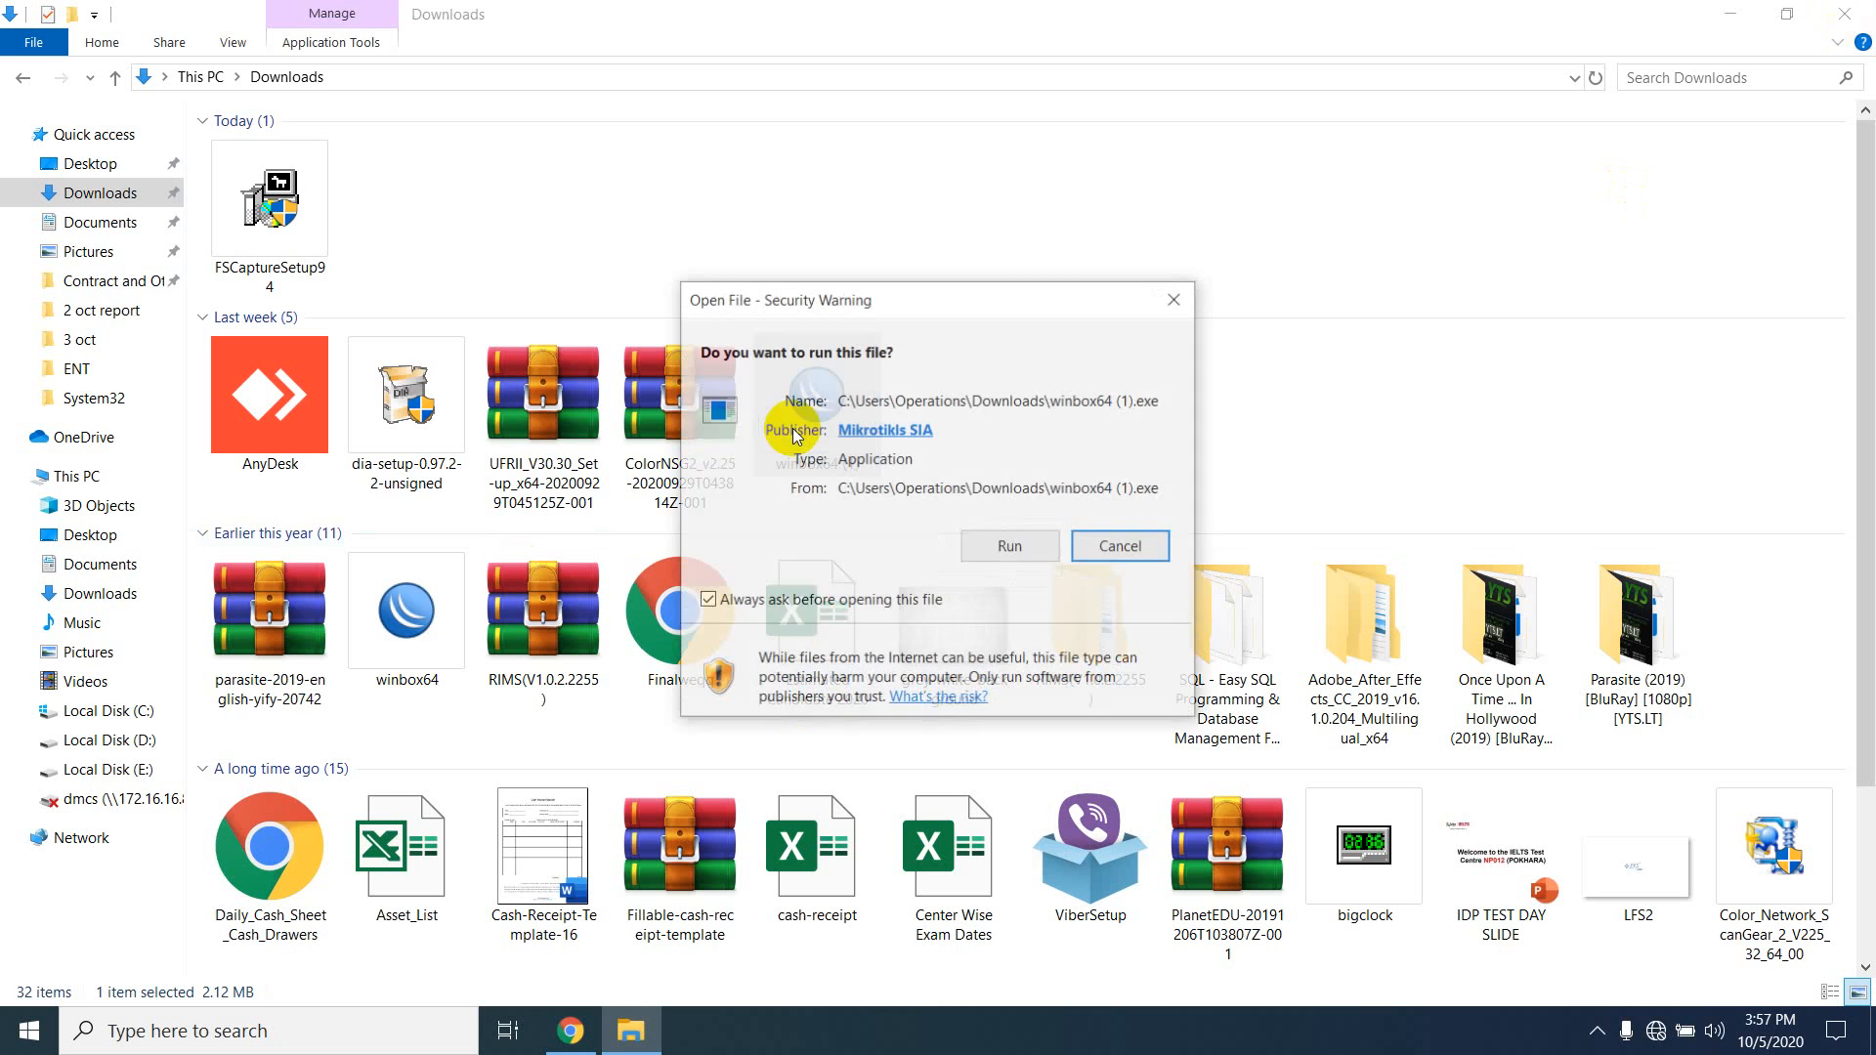
pyautogui.click(1016, 547)
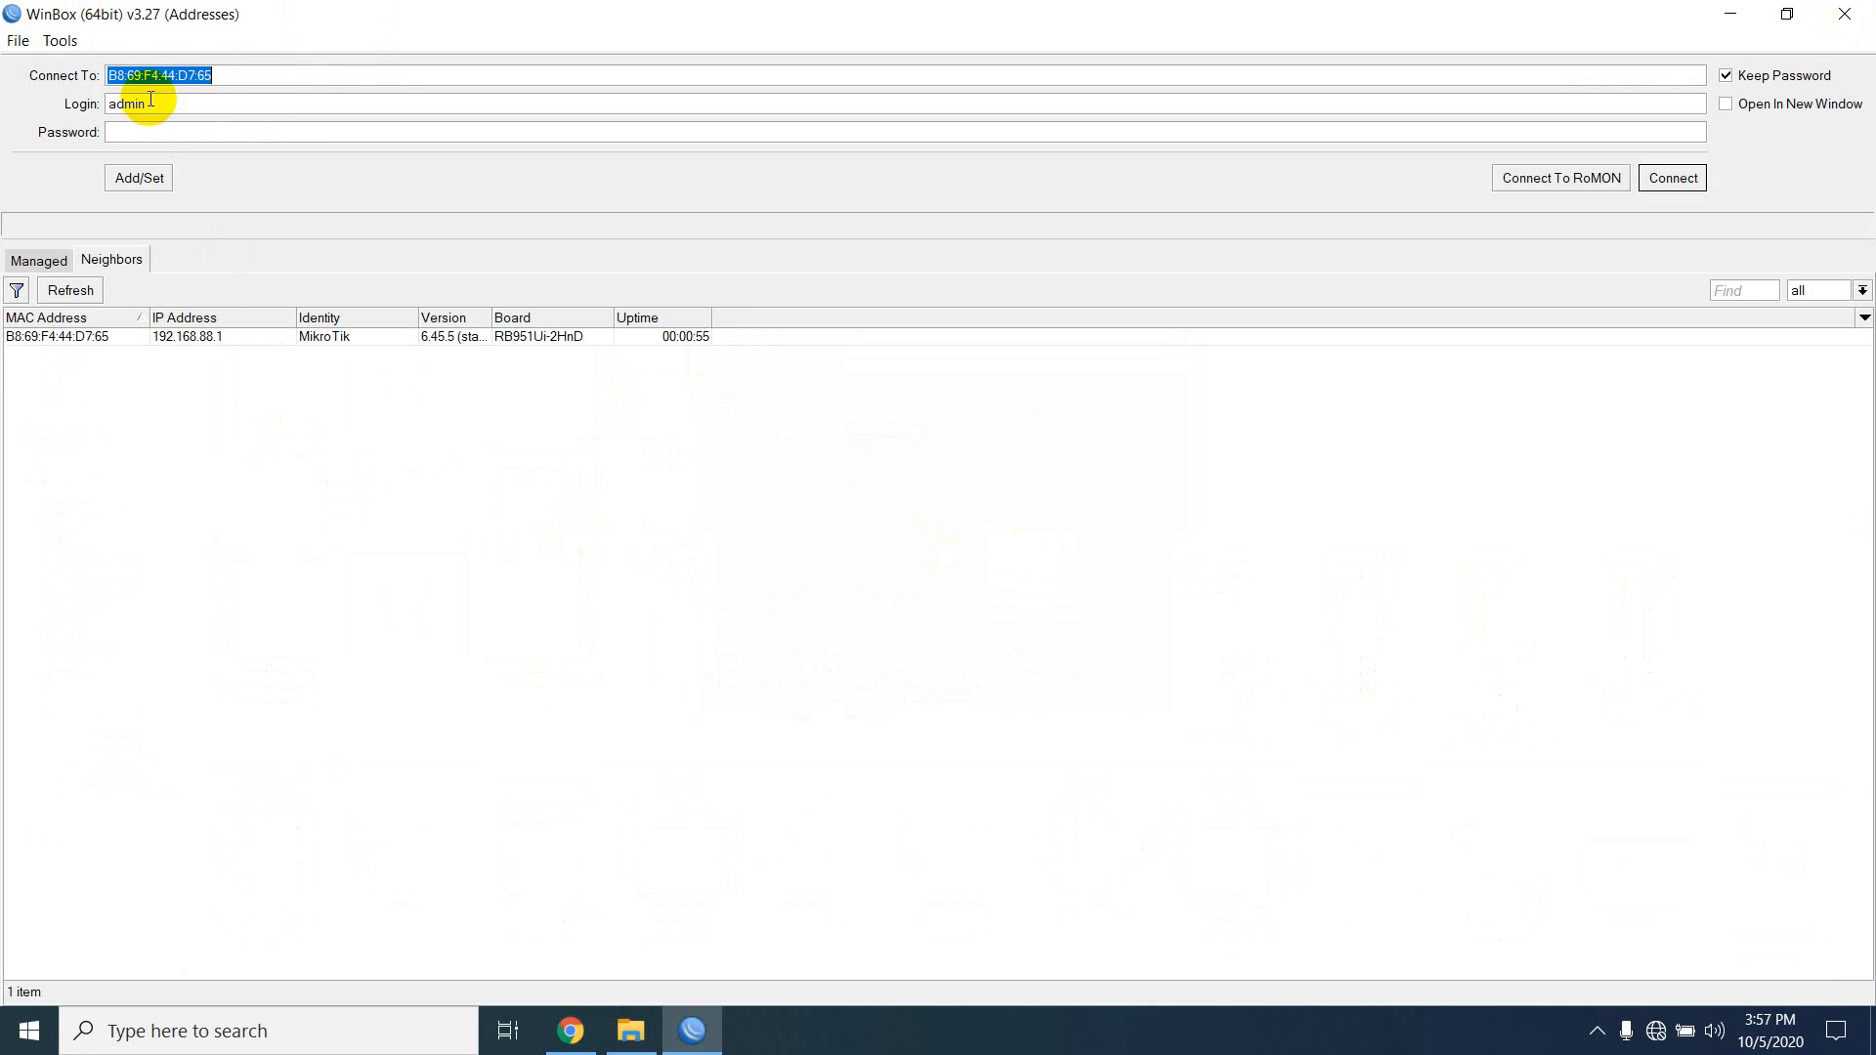
pyautogui.click(93, 285)
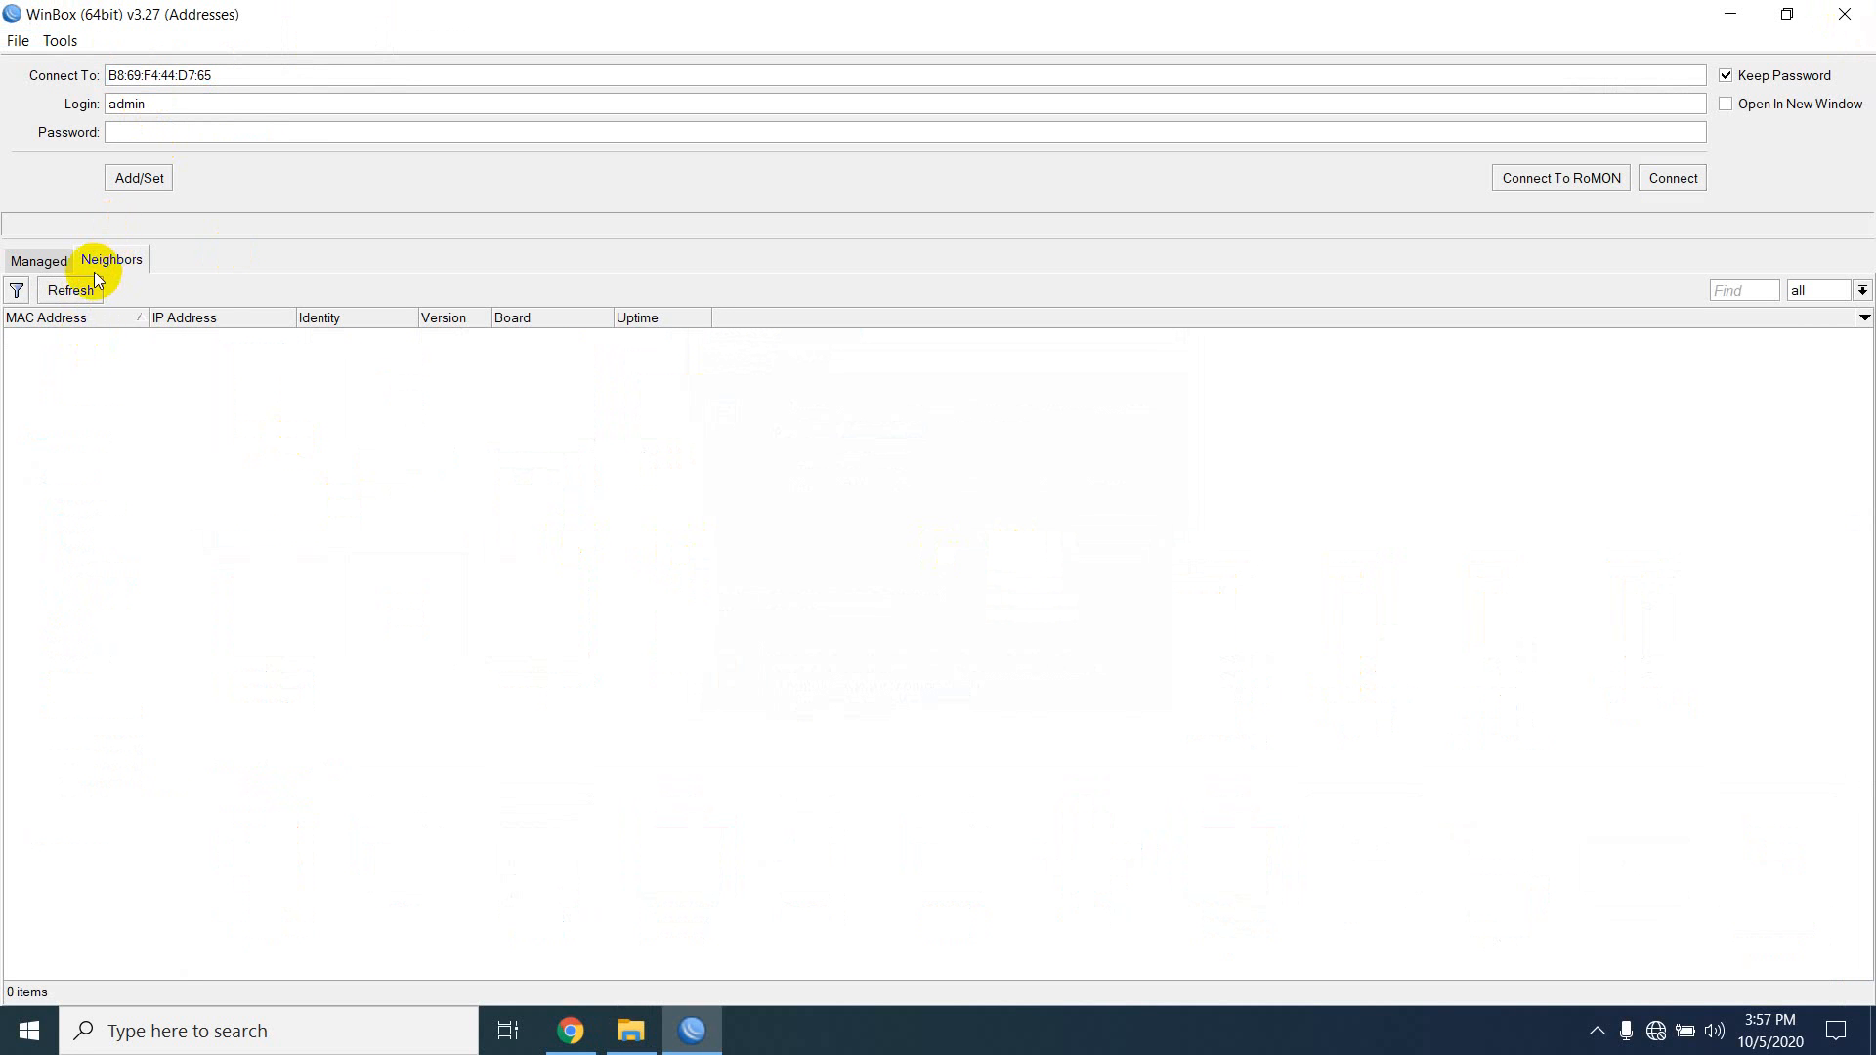
pyautogui.click(70, 336)
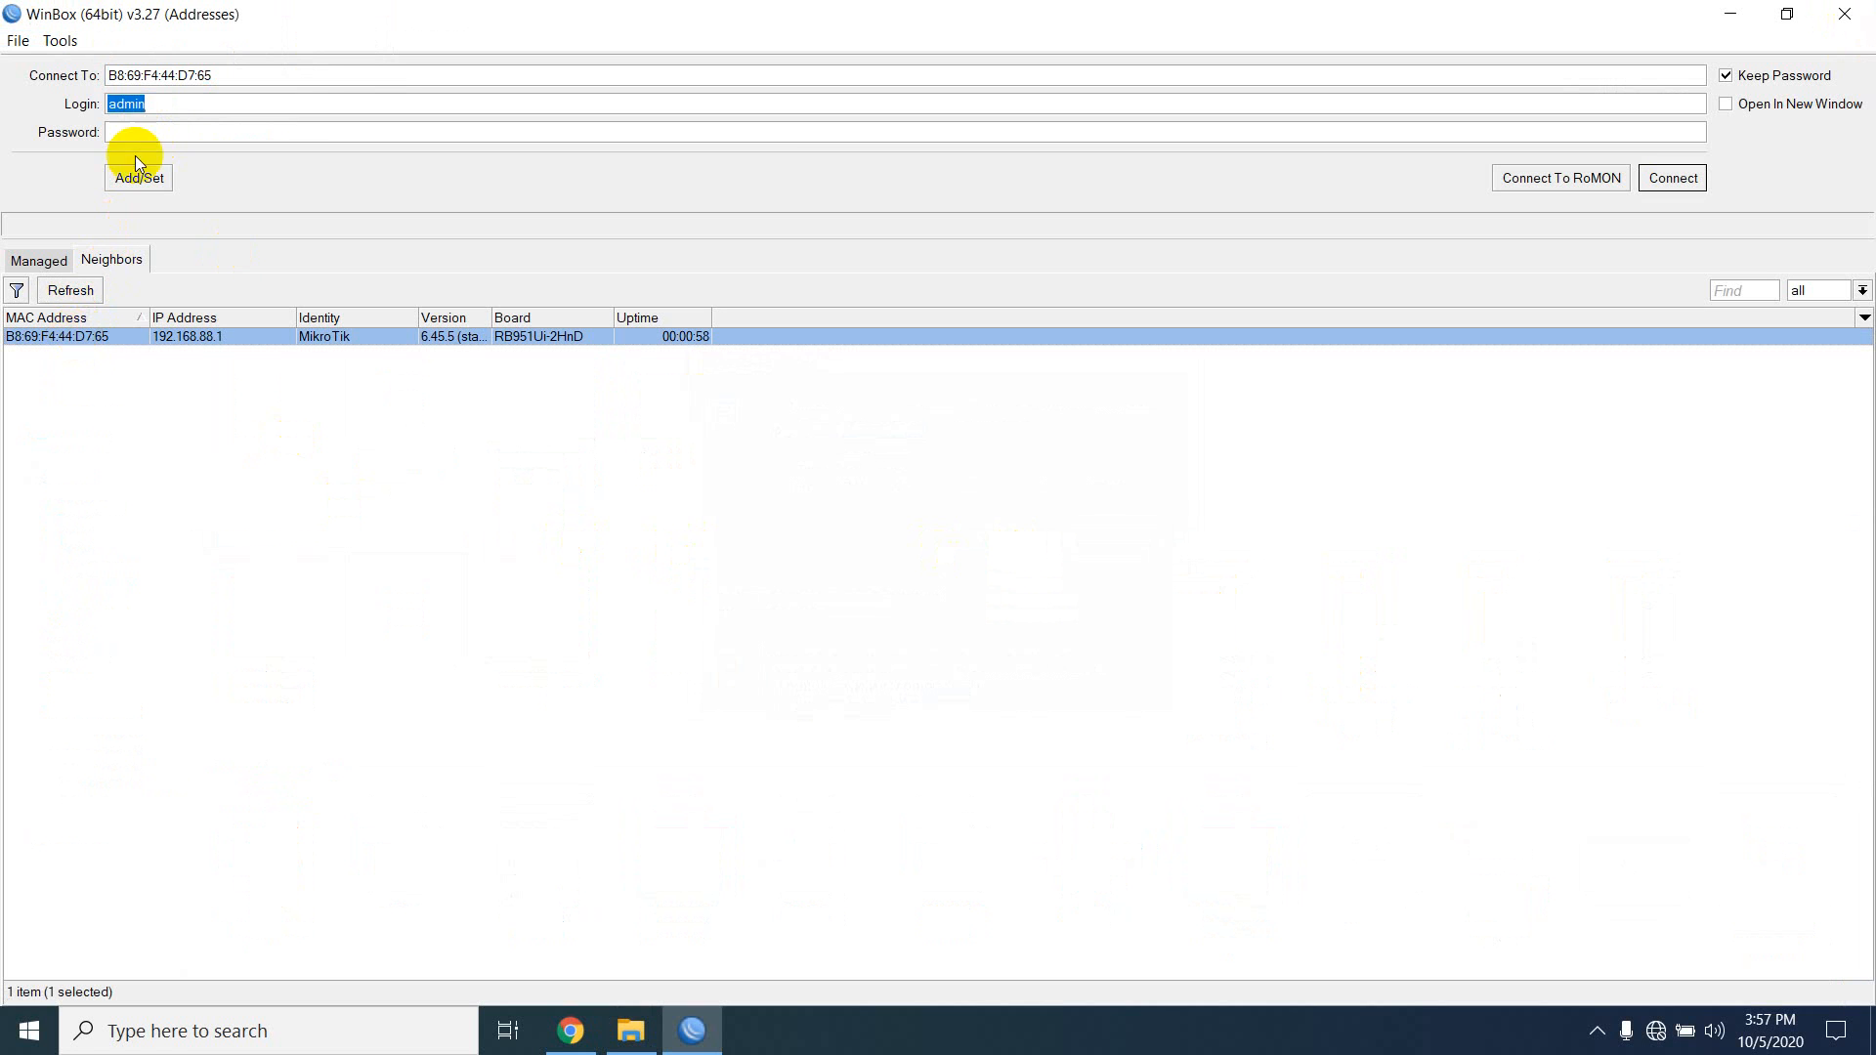
pyautogui.click(1673, 178)
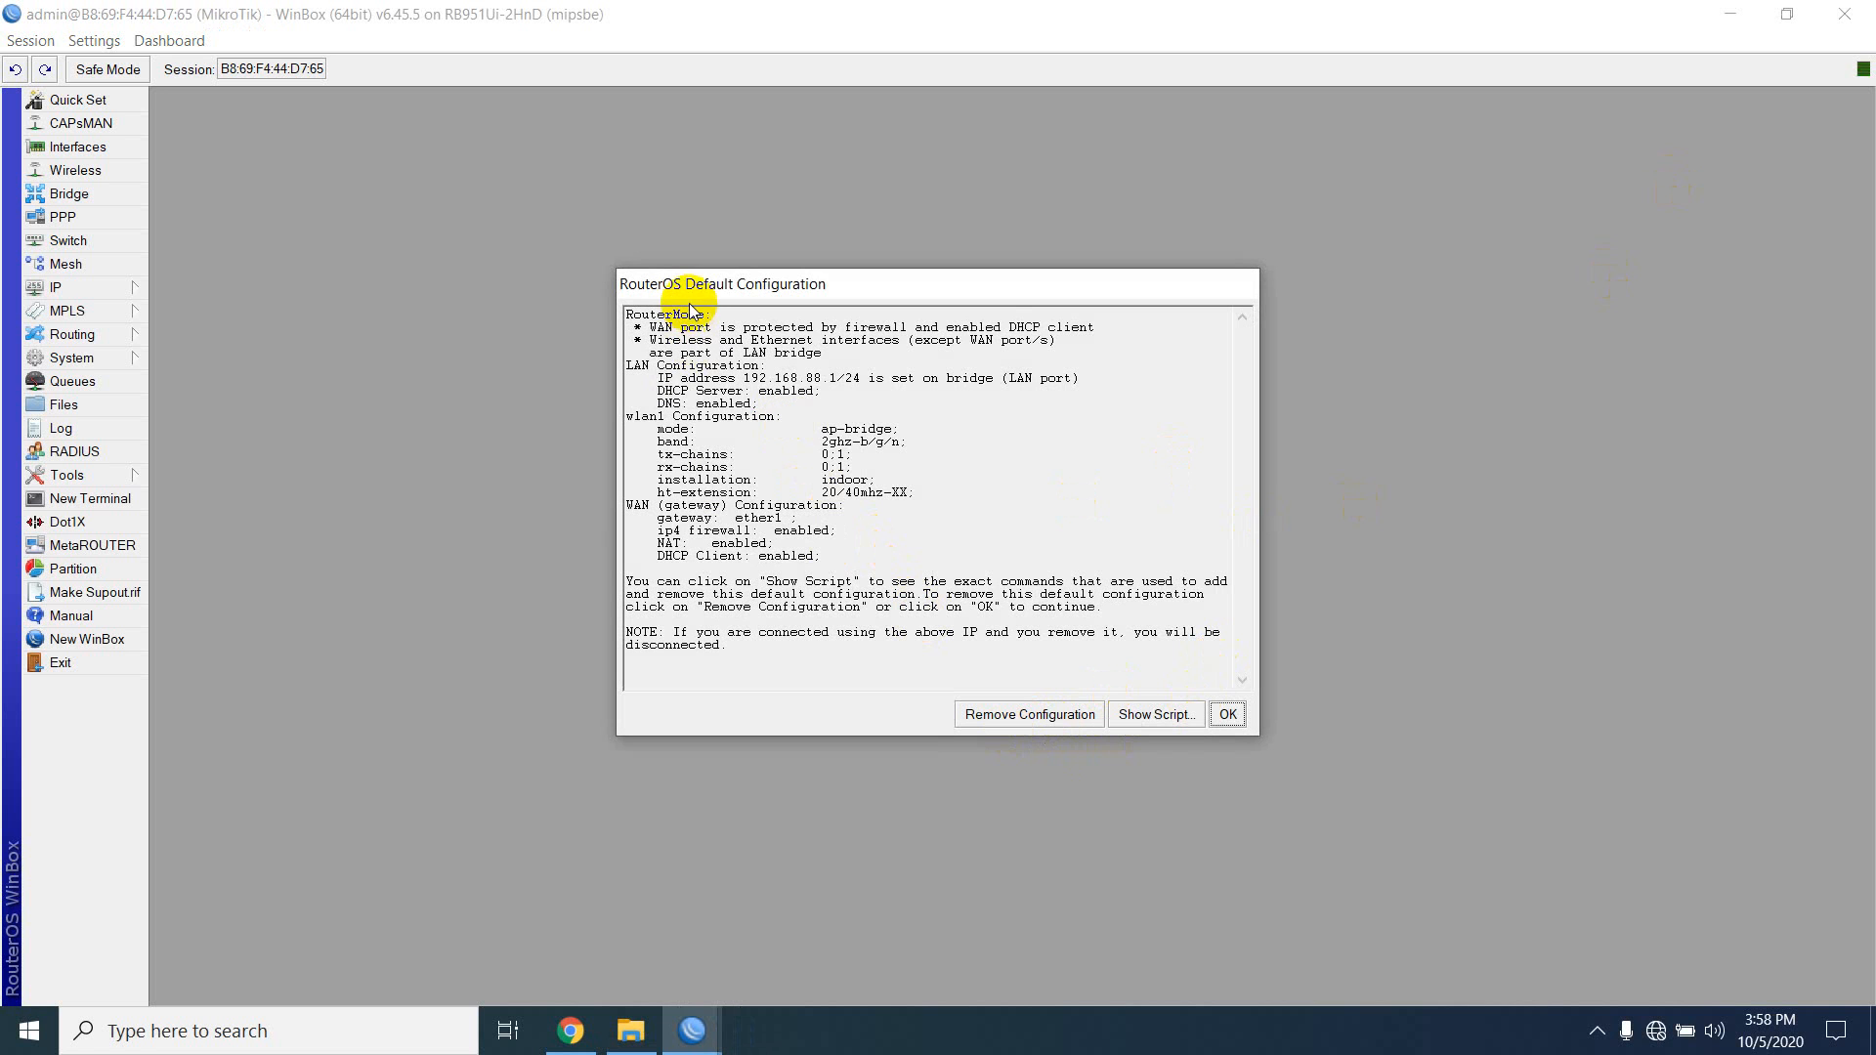
# Step: Remove the router's default configuration and open Quick Set's mode list
pyautogui.click(1045, 715)
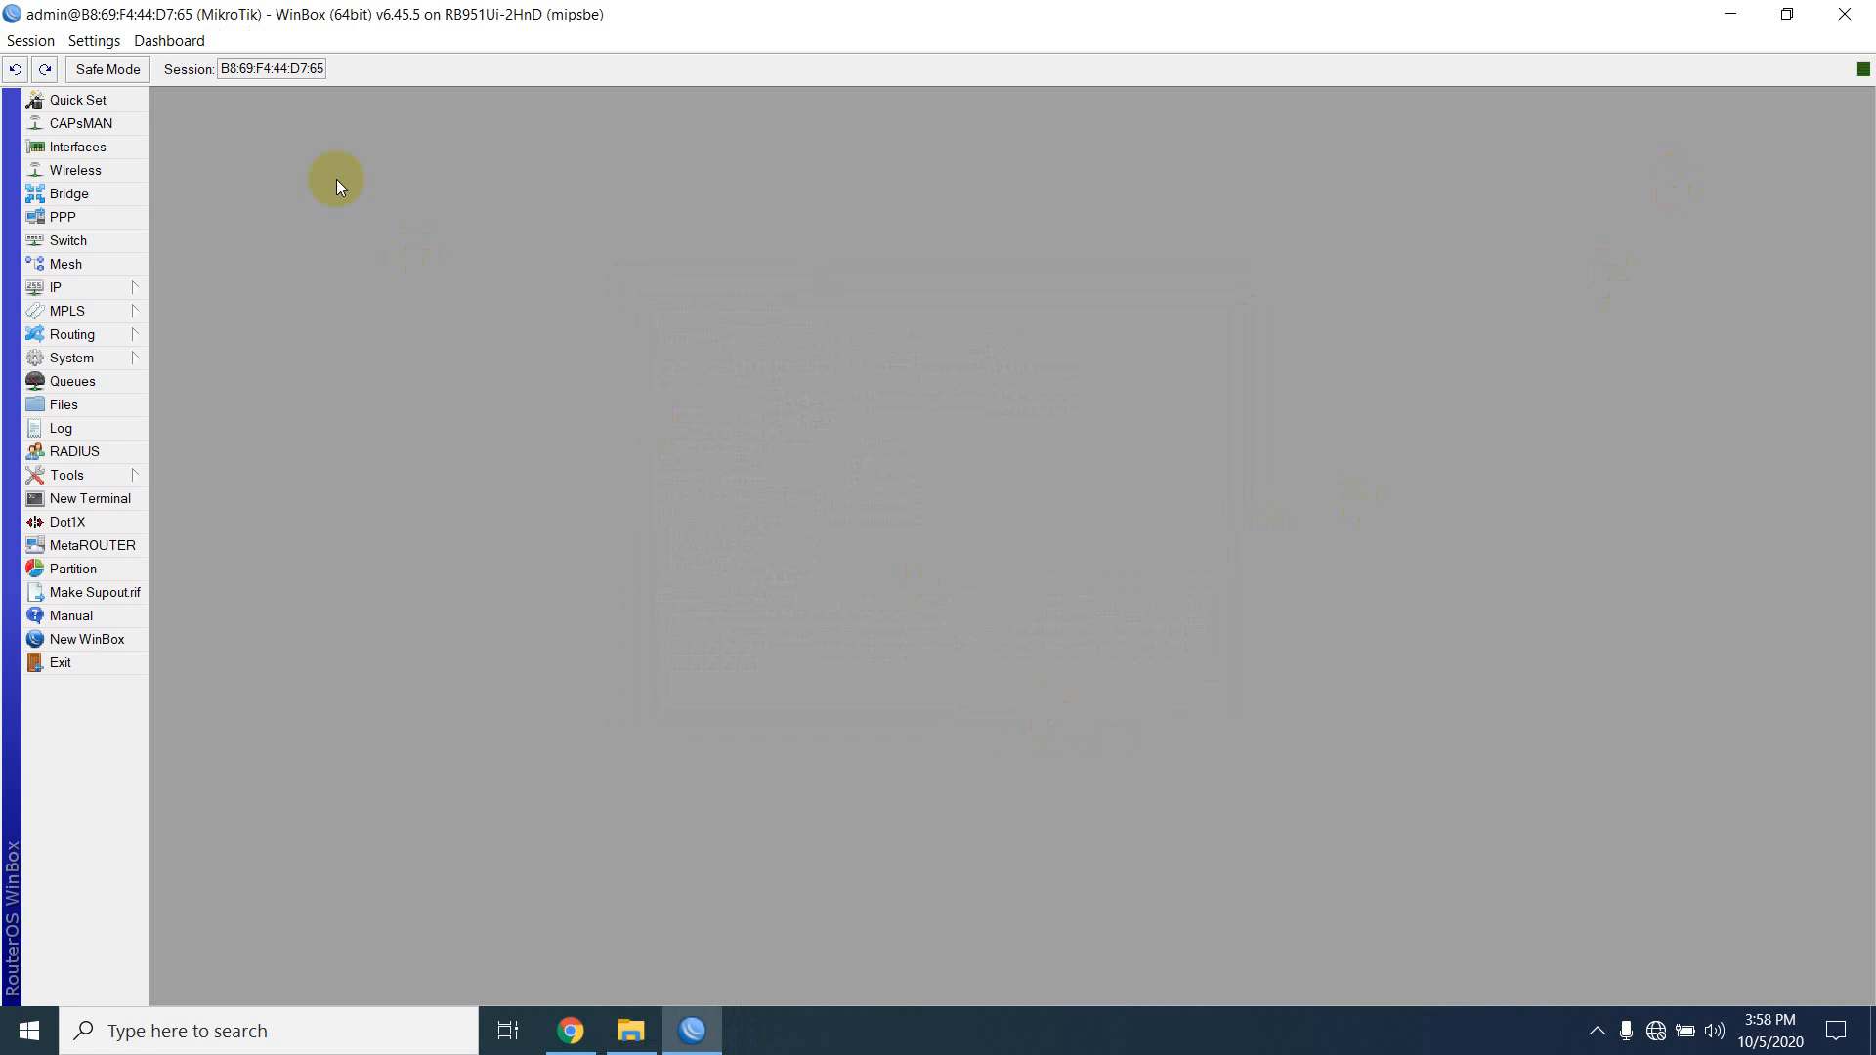
pyautogui.click(93, 104)
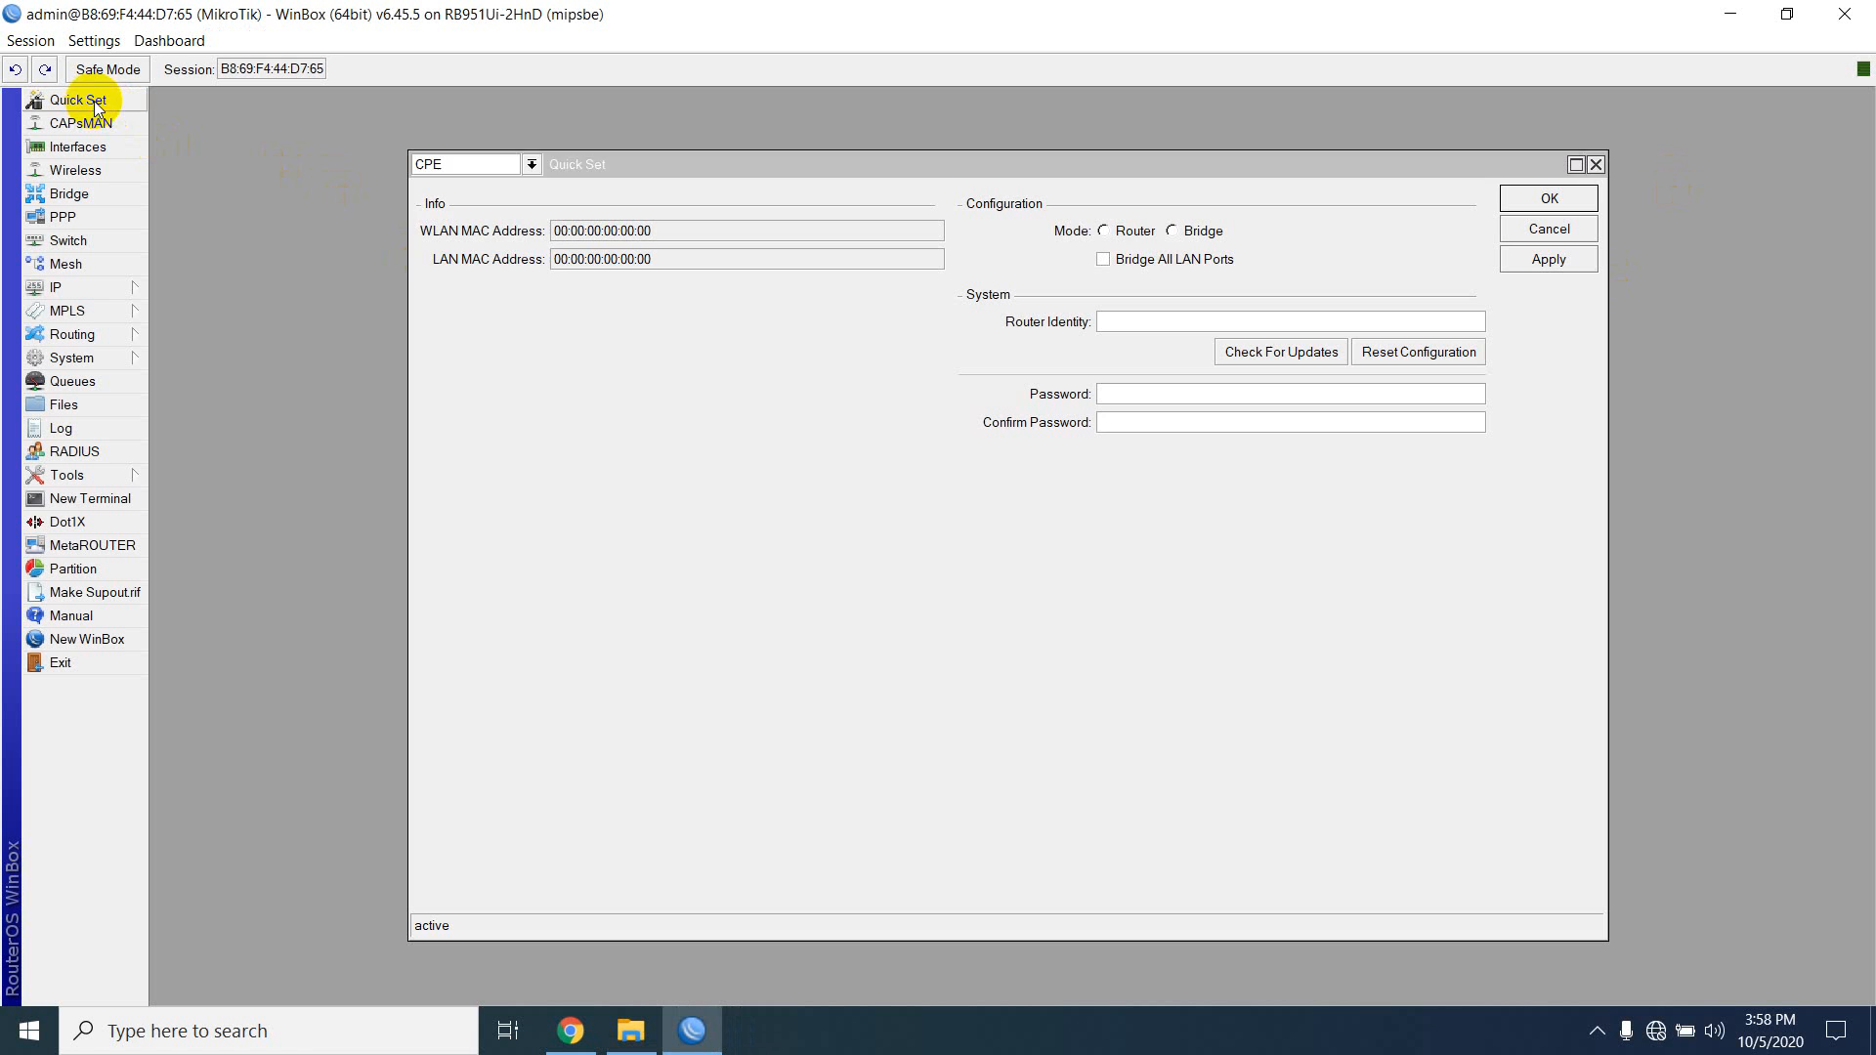
pyautogui.click(533, 165)
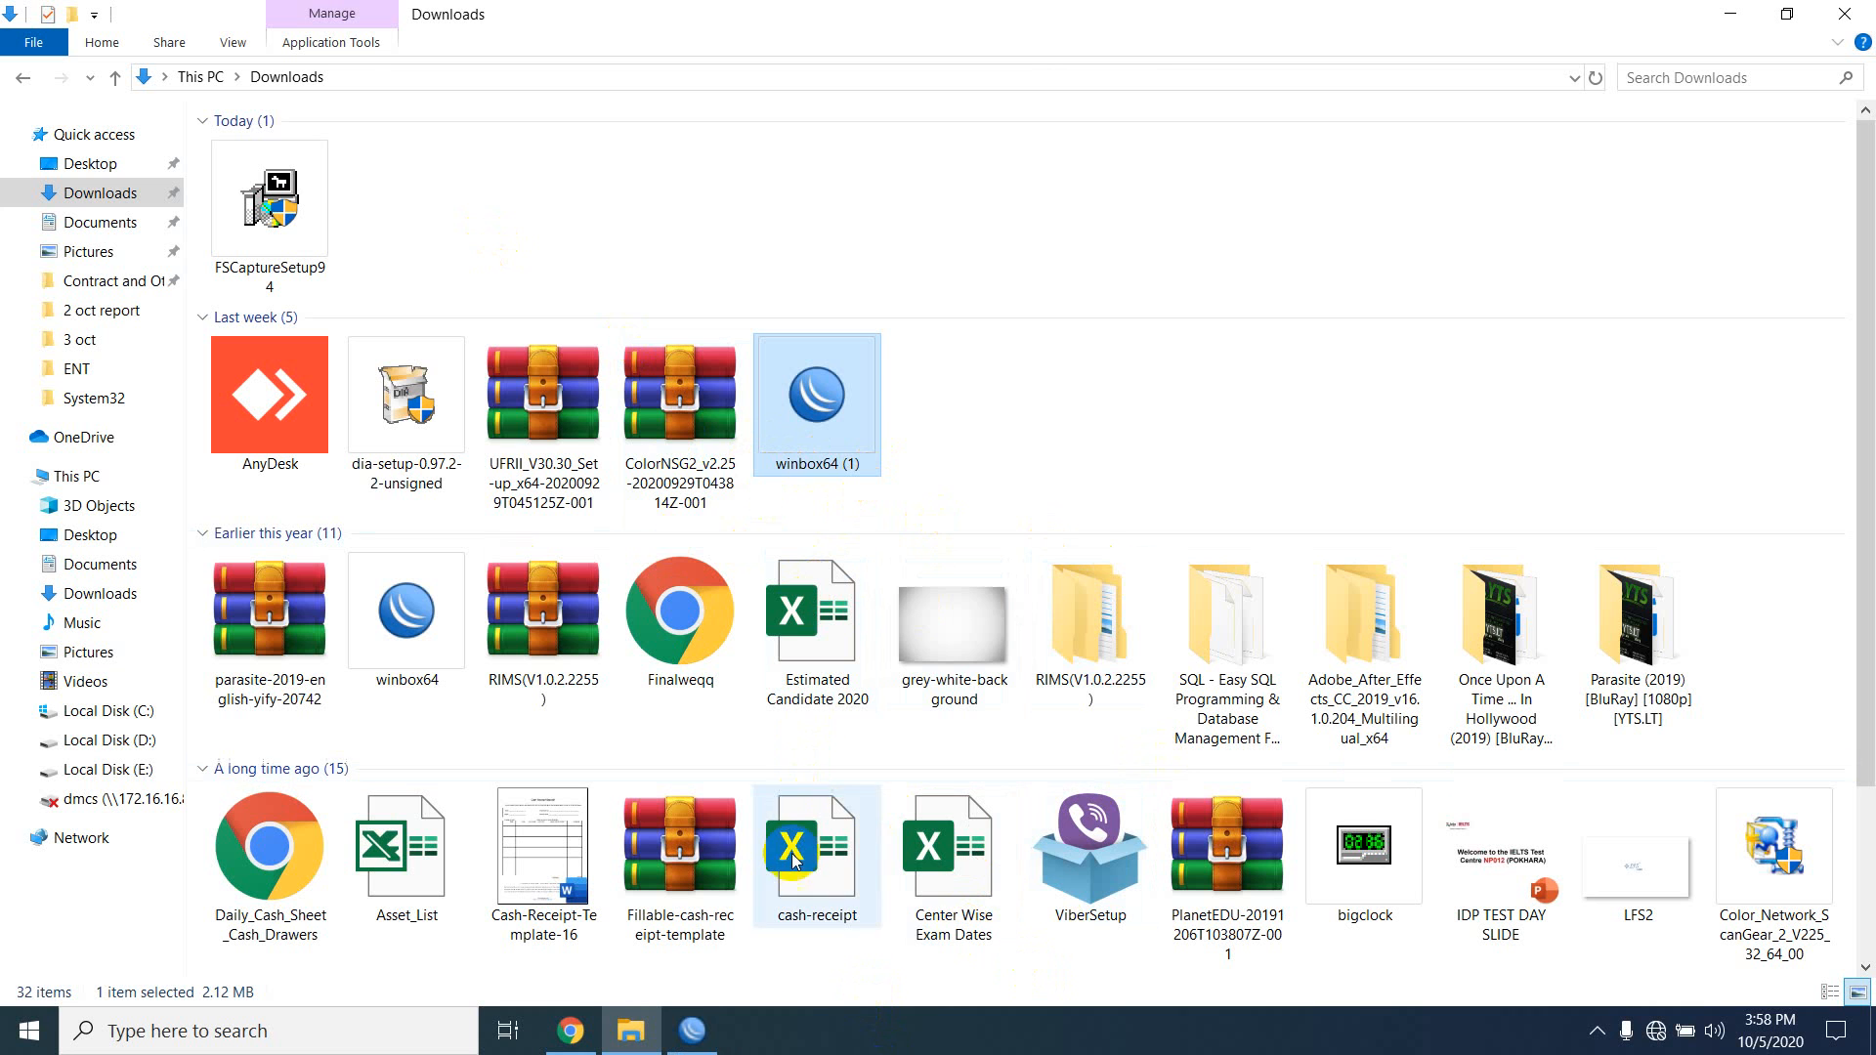
# Step: Reconnect to router B8:69:F4:44:D7:65 by MAC and open the Quick Set mode list
pyautogui.click(712, 1043)
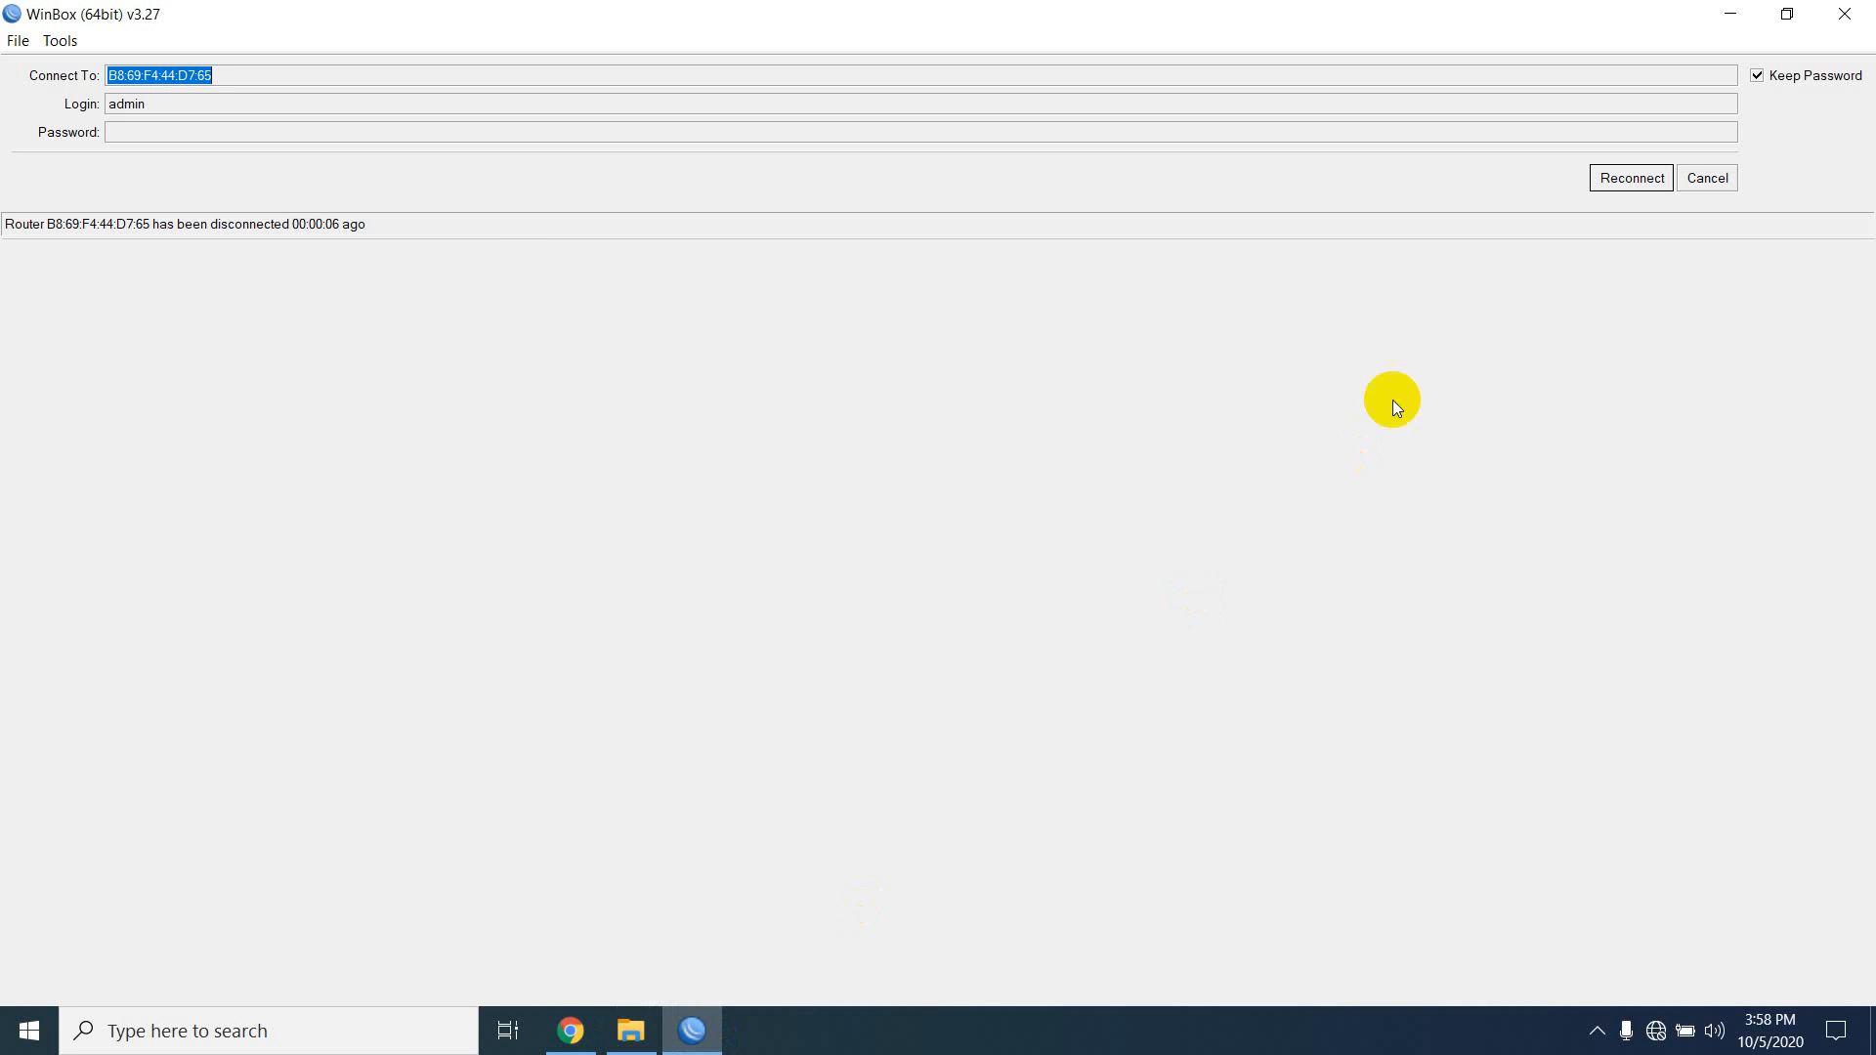
pyautogui.click(1709, 182)
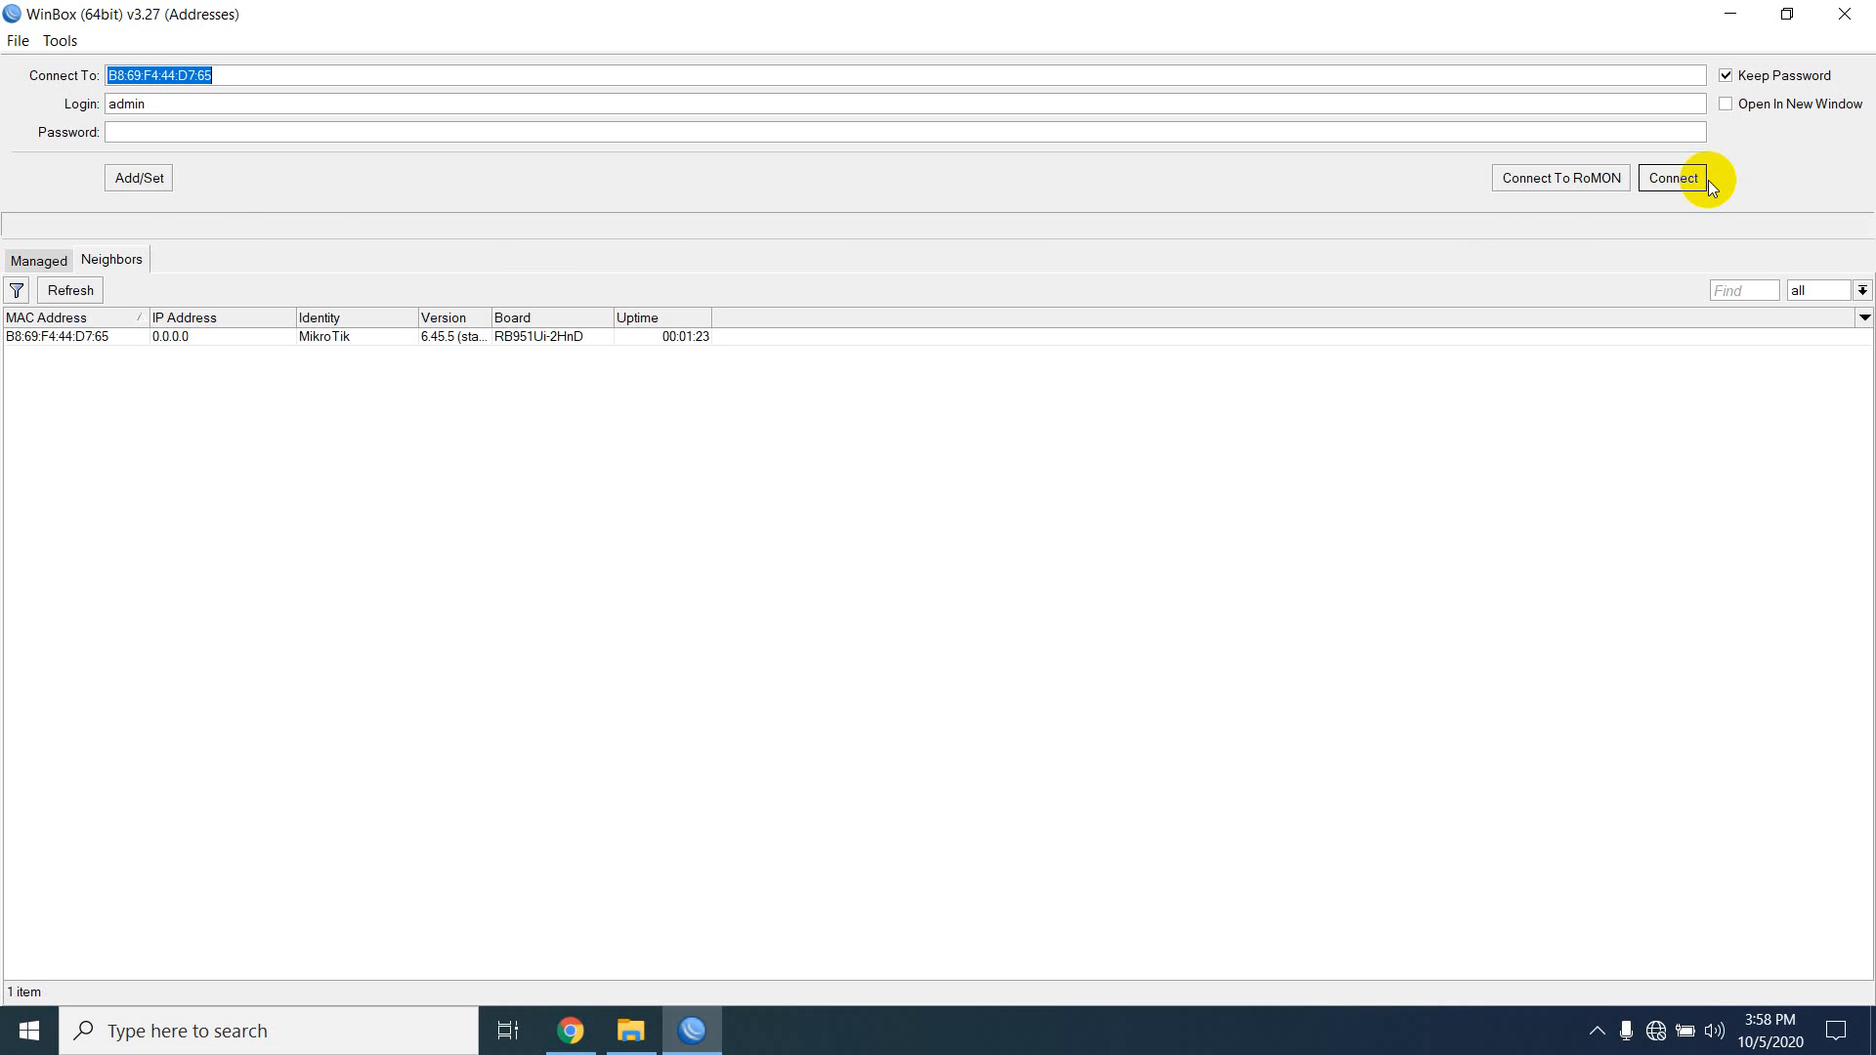
pyautogui.click(92, 336)
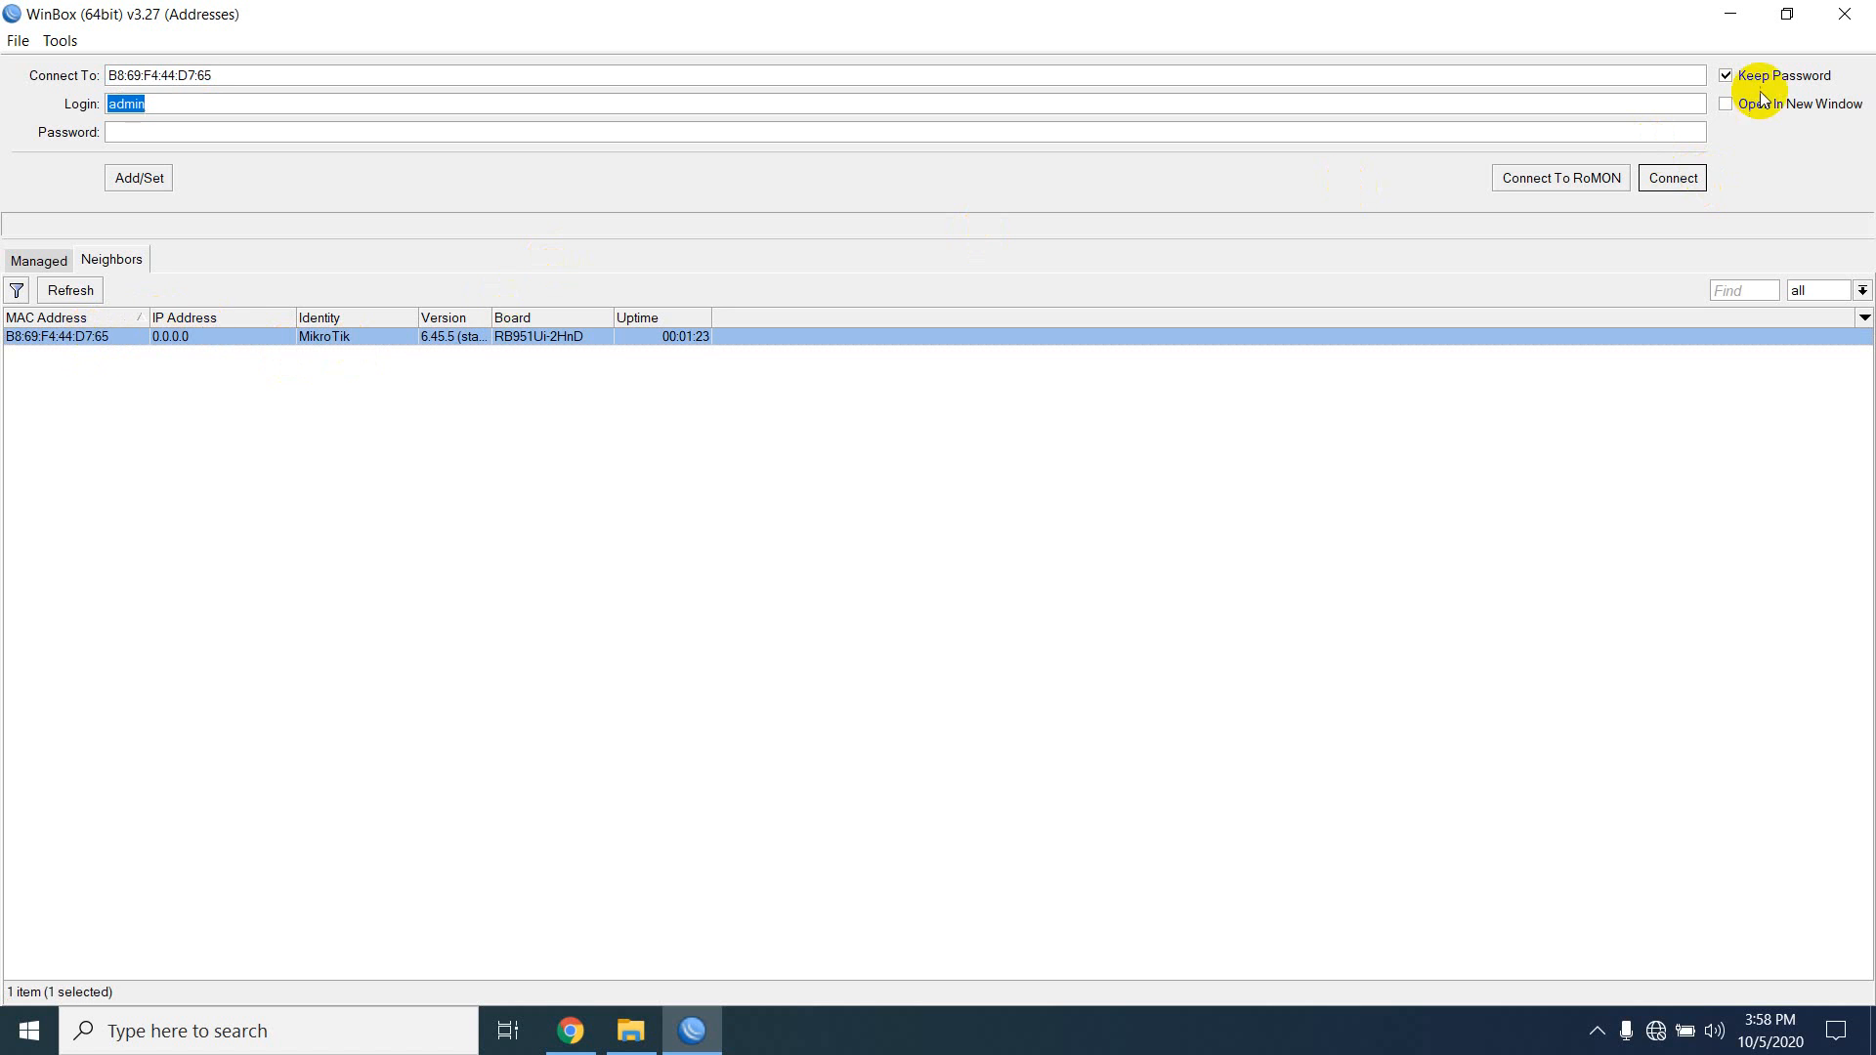
pyautogui.click(1670, 184)
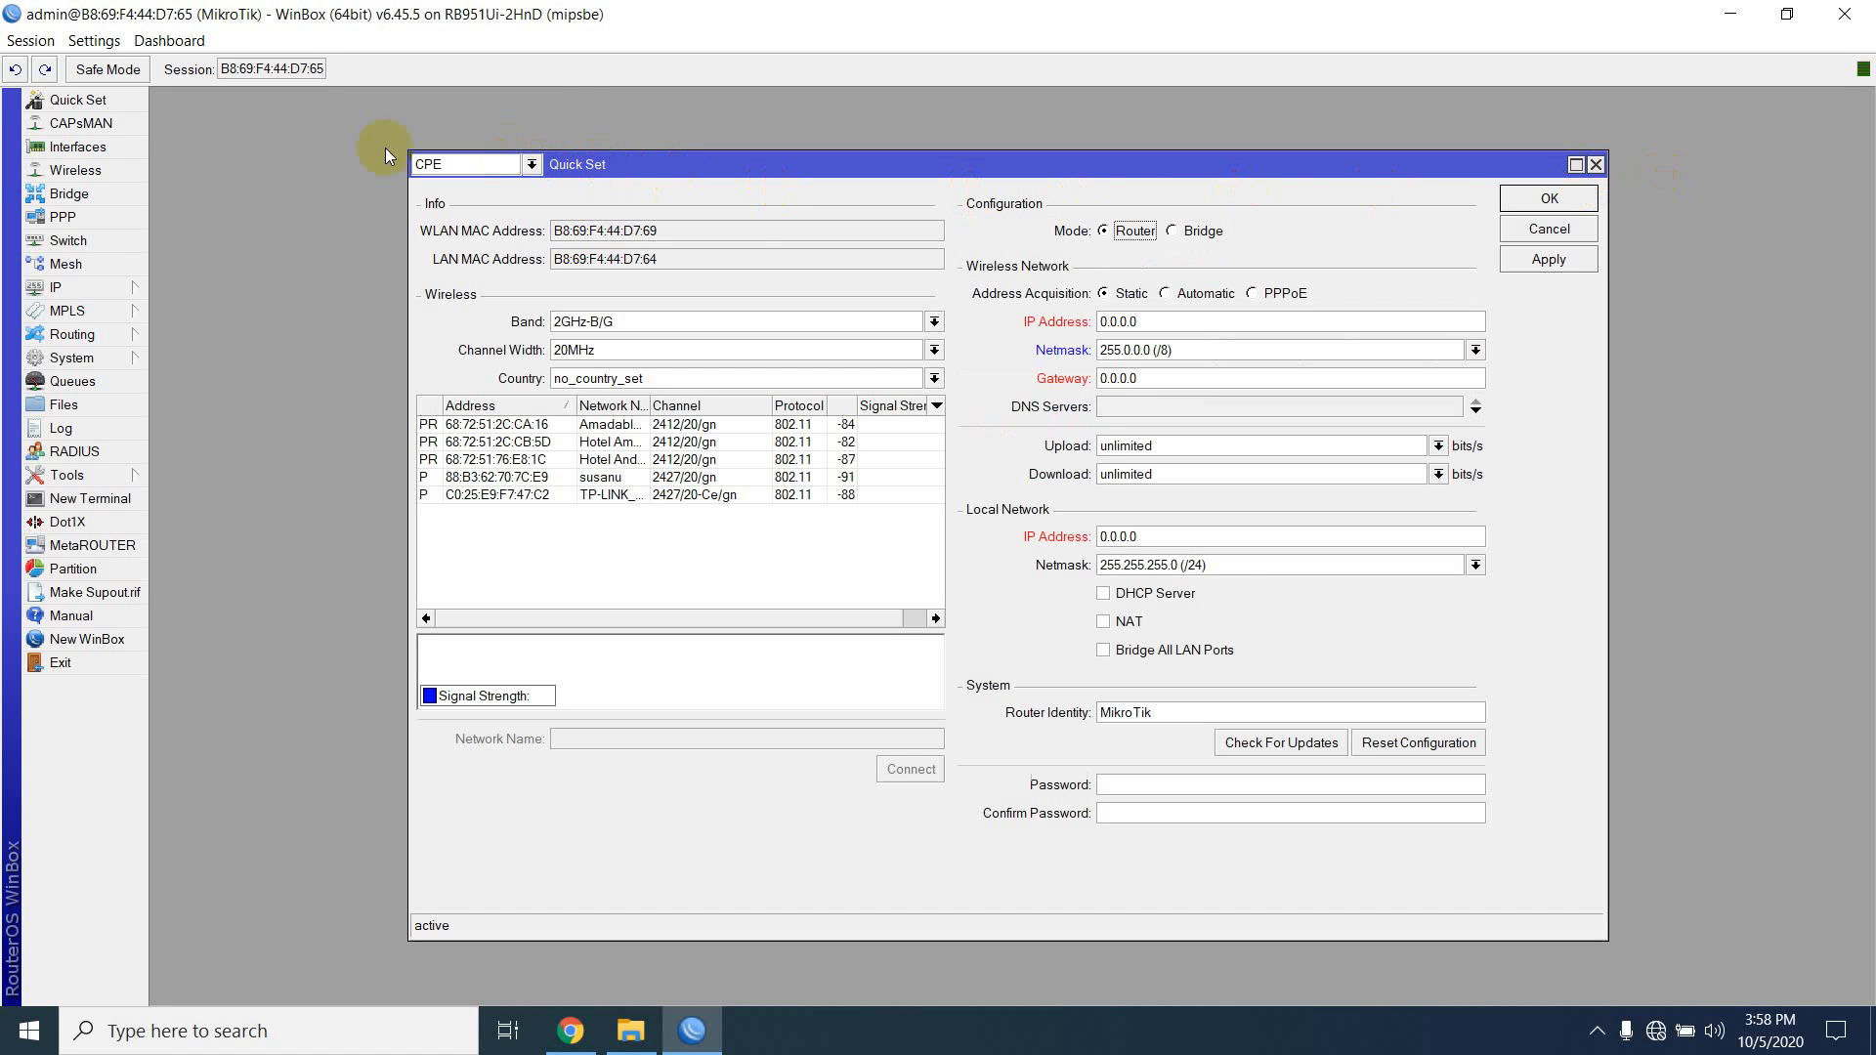
pyautogui.click(111, 96)
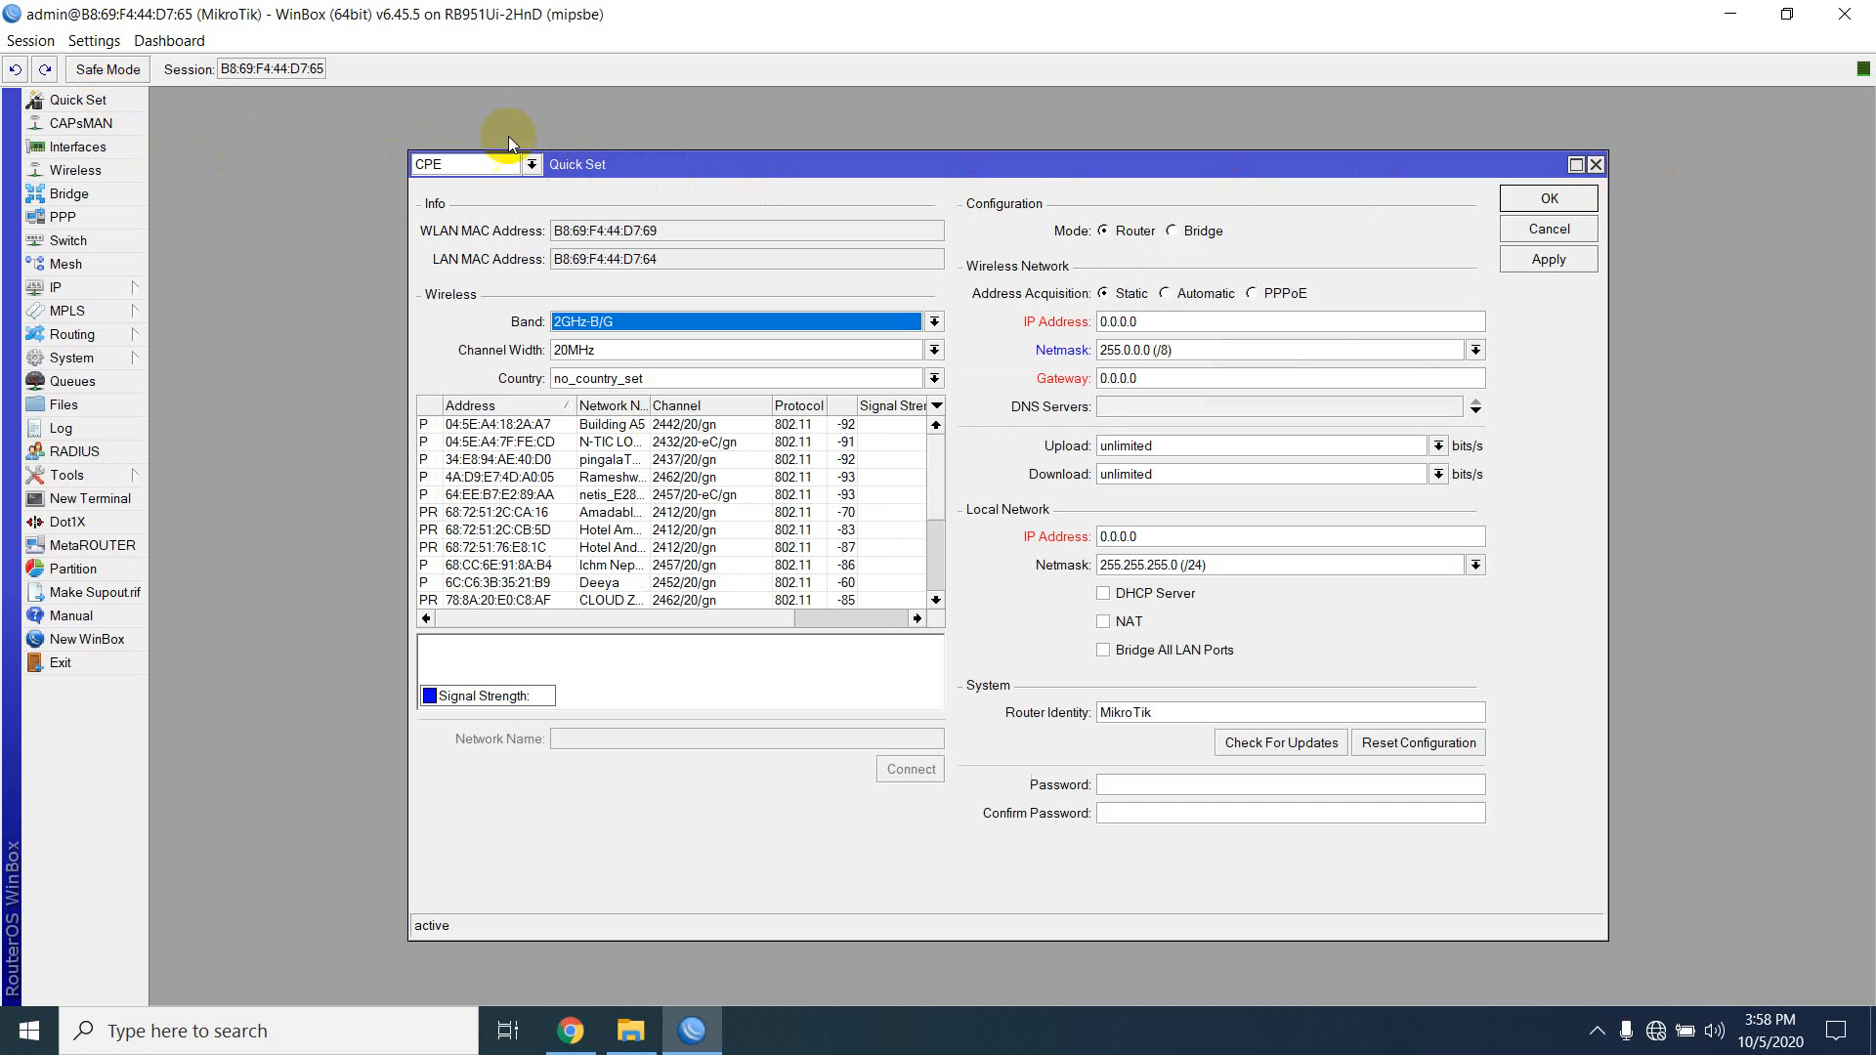
pyautogui.click(528, 164)
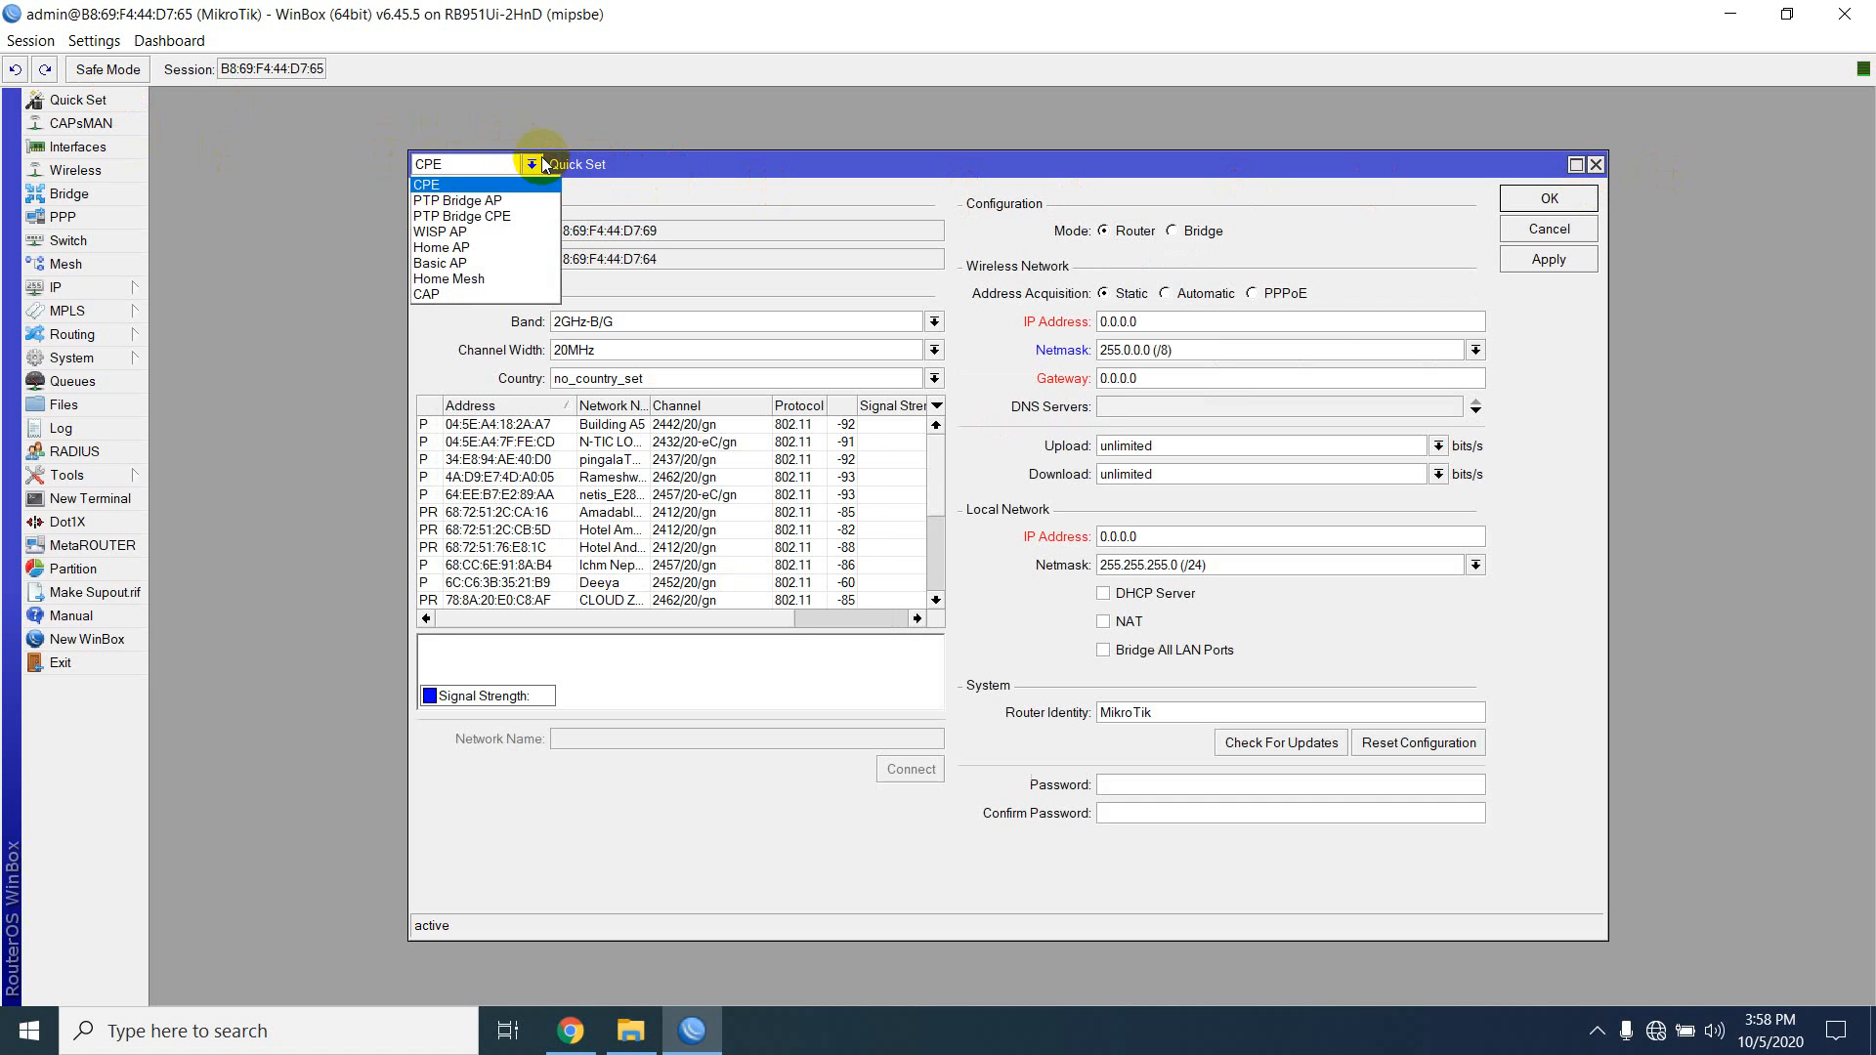
# Step: Set Quick Set to Home AP with automatic address acquisition and local IP 192.168.10.1
pyautogui.click(471, 250)
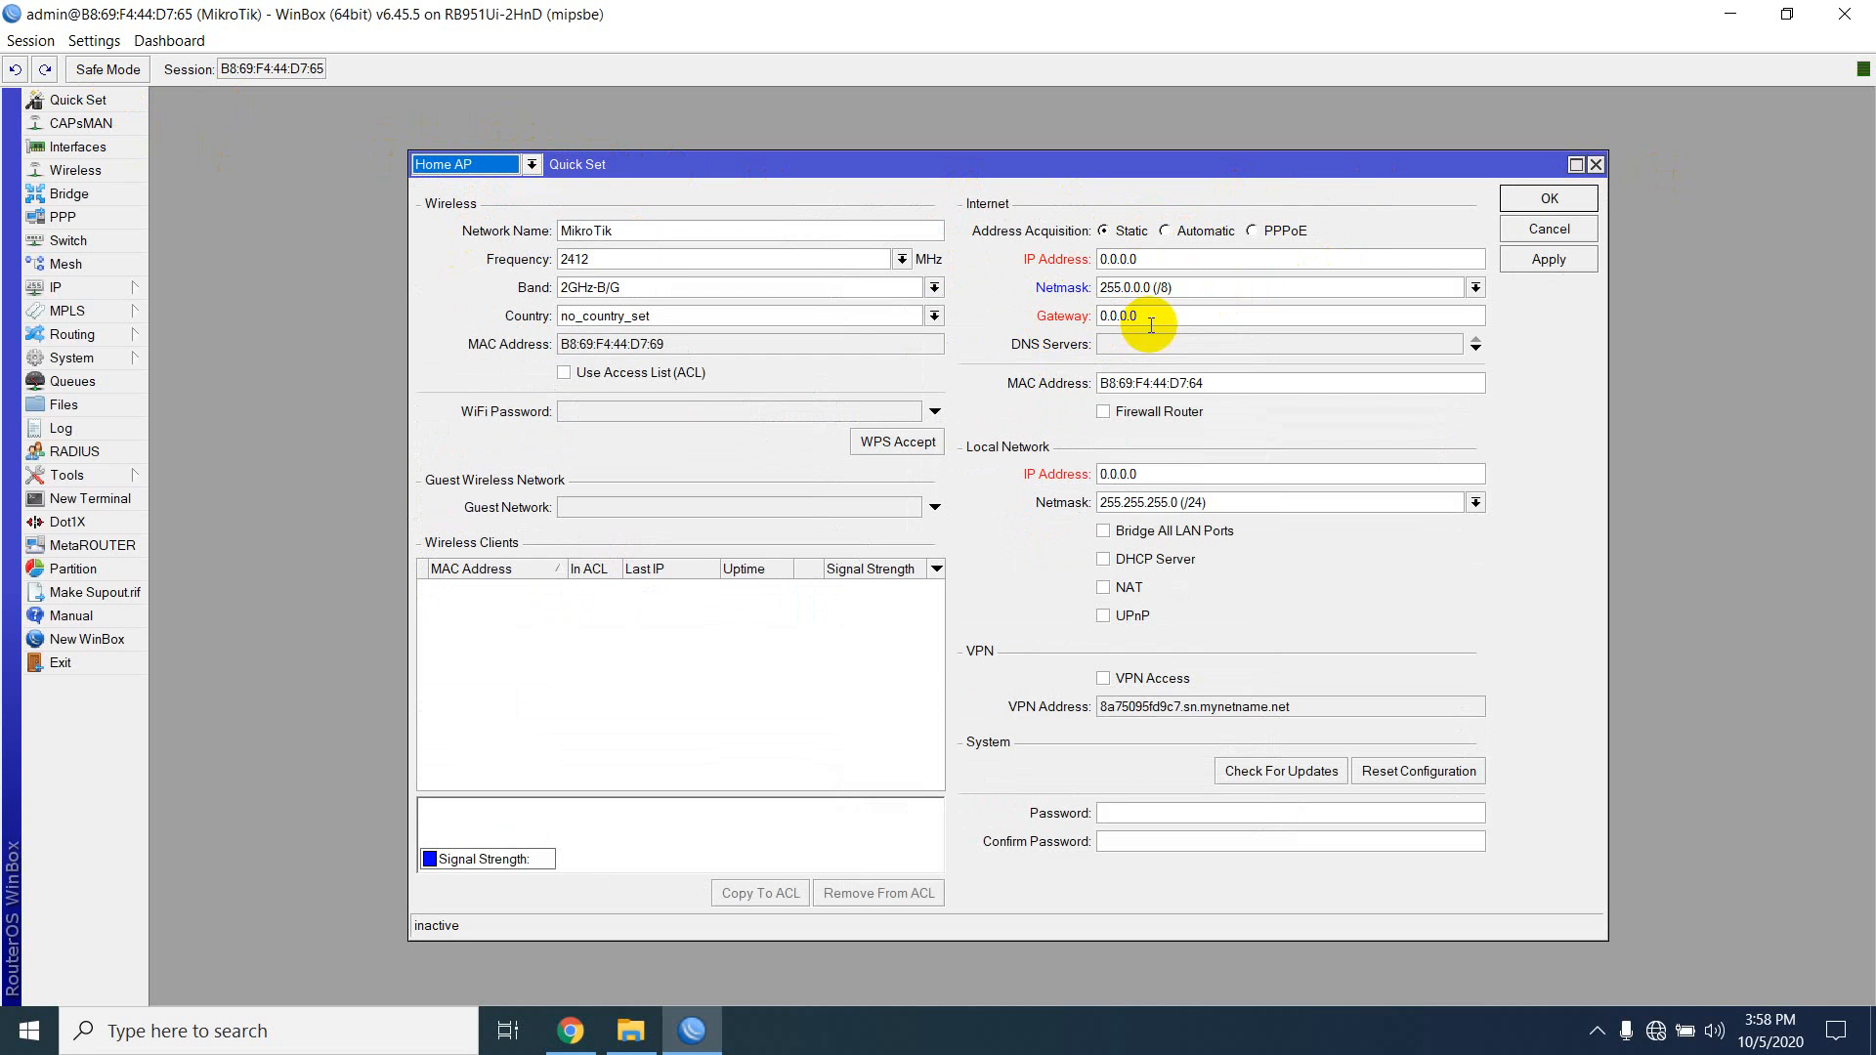
pyautogui.click(1172, 241)
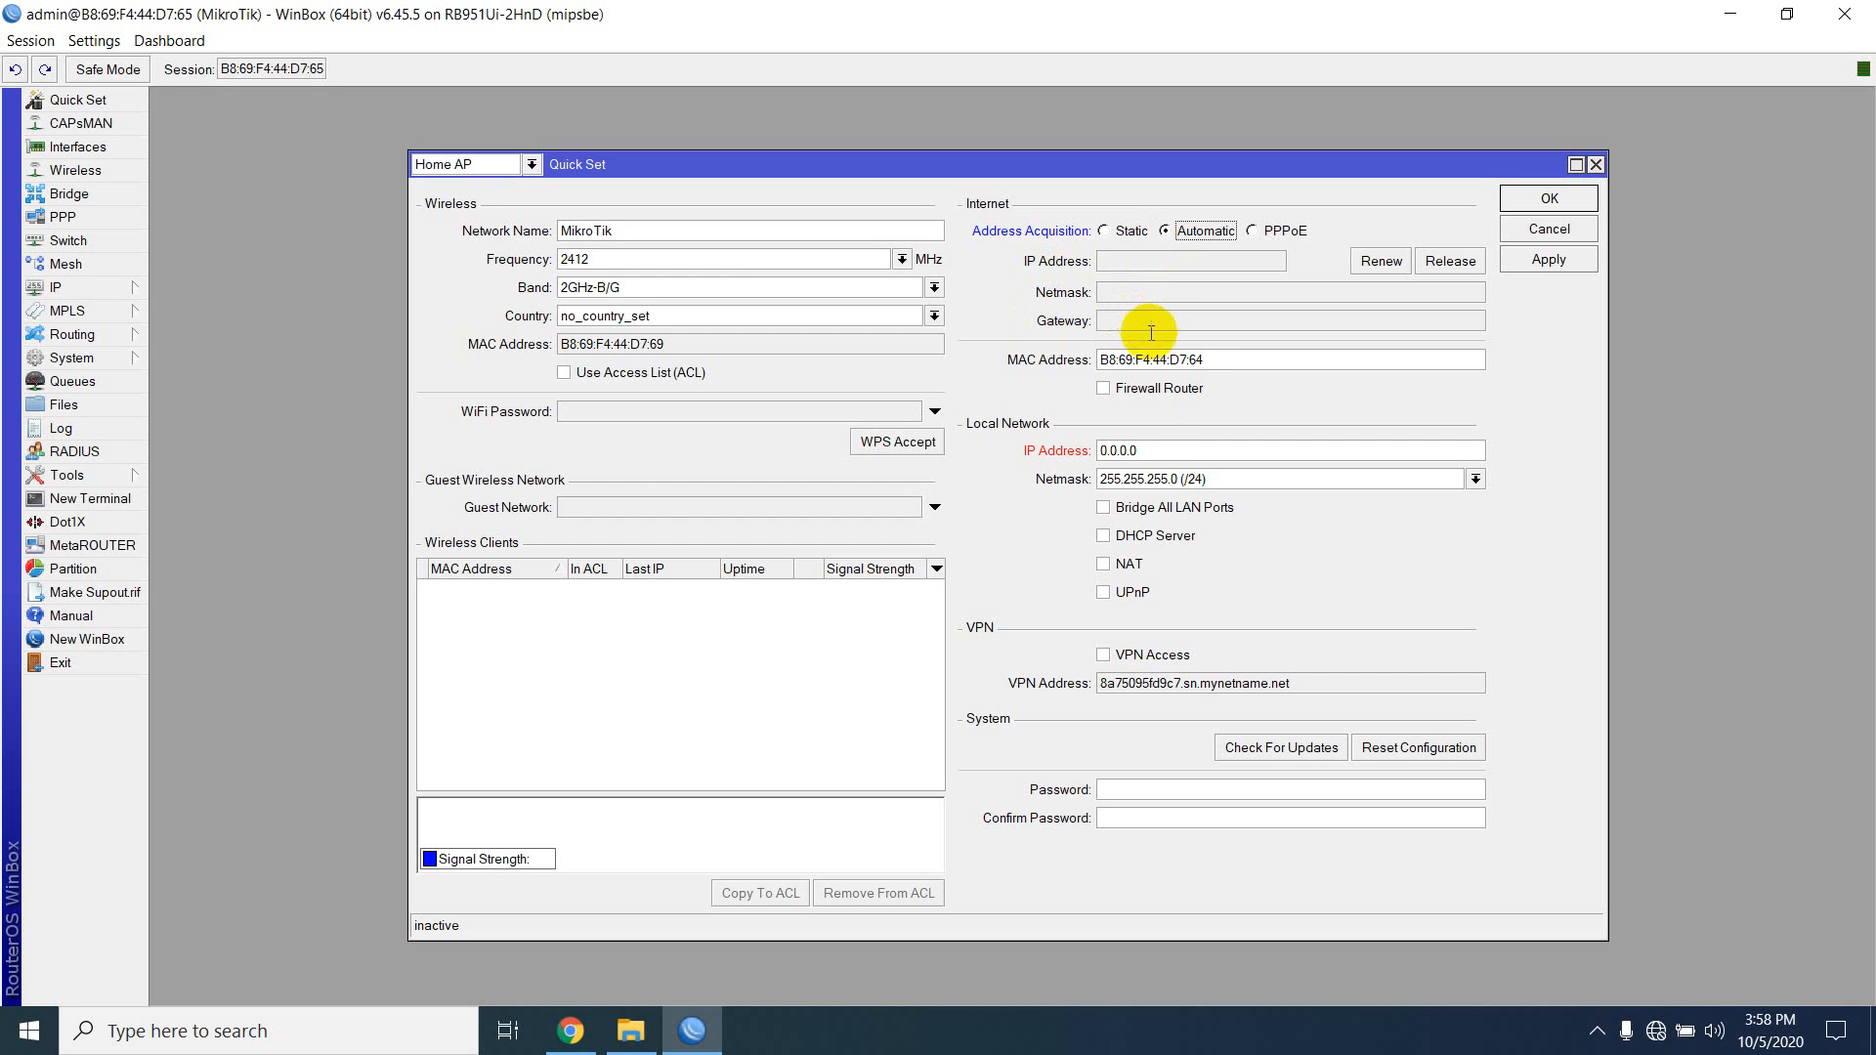
pyautogui.click(1160, 449)
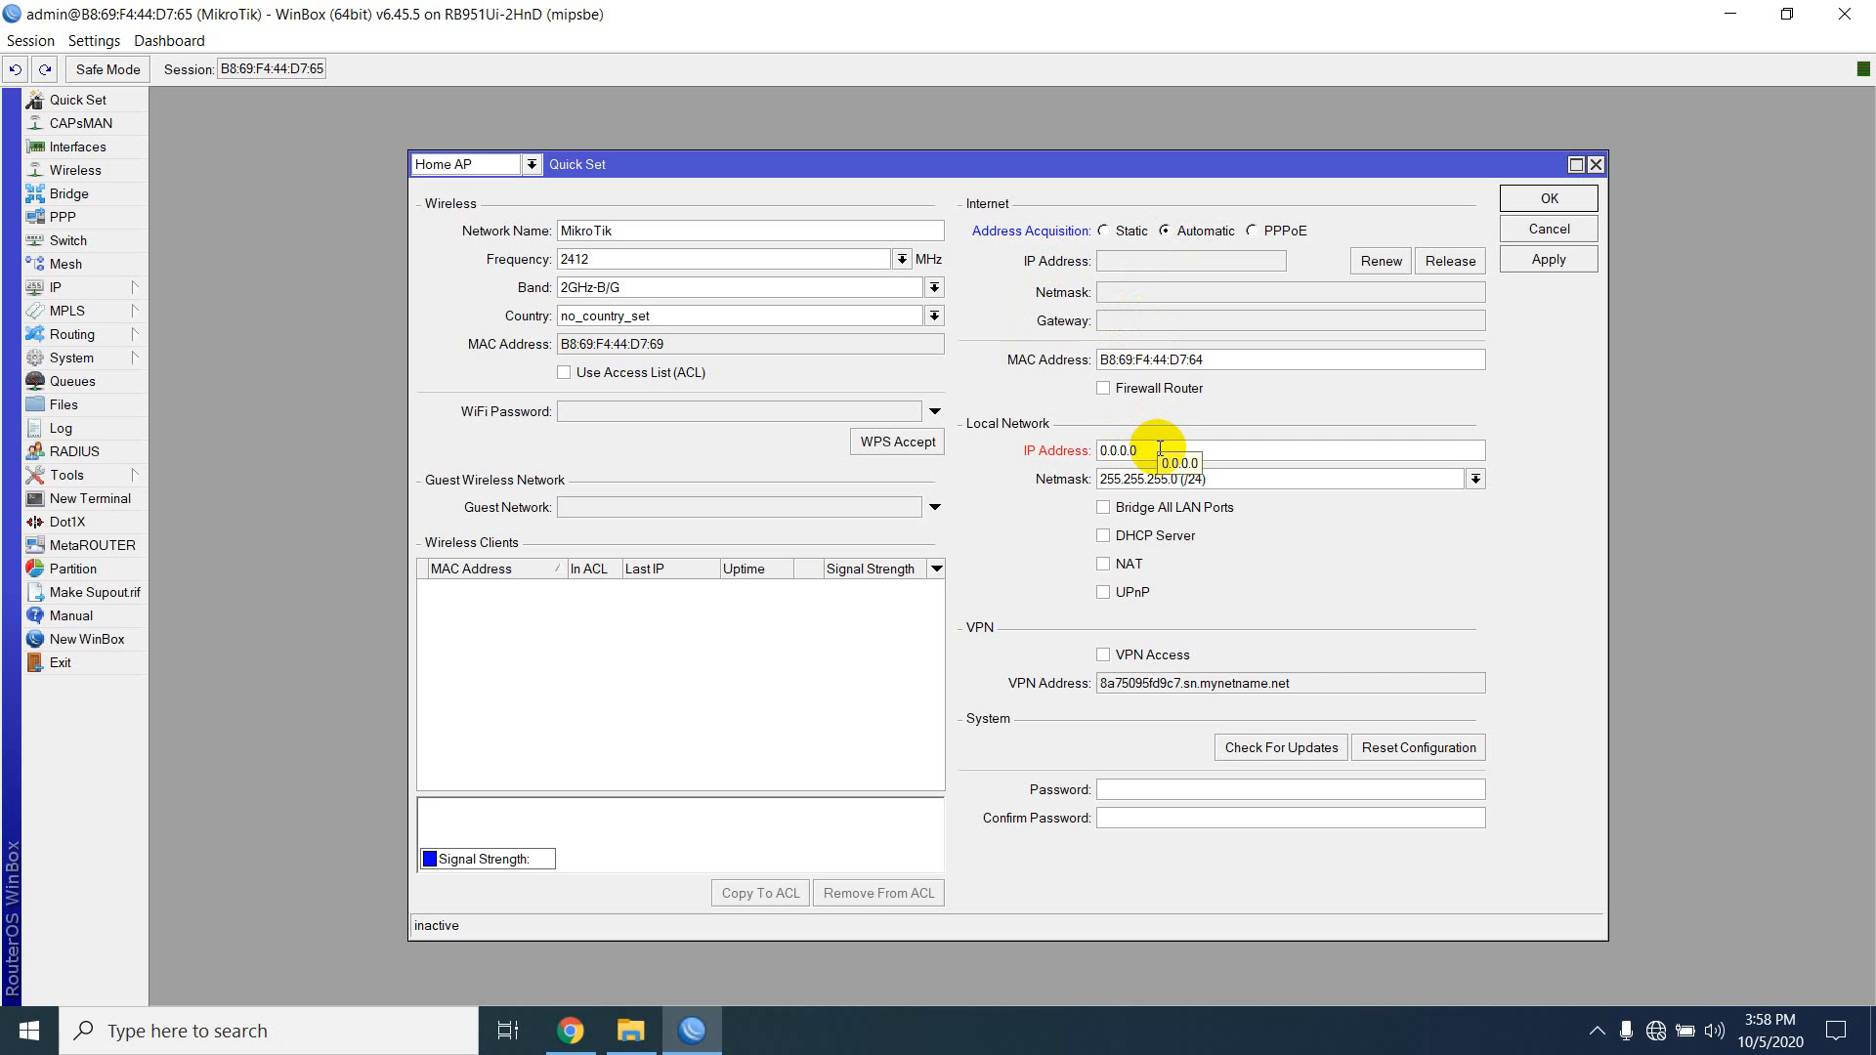
pyautogui.press('BackSpace')
pyautogui.press('BackSpace')
pyautogui.press('BackSpace')
pyautogui.press('BackSpace')
pyautogui.press('BackSpace')
pyautogui.press('BackSpace')
pyautogui.press('BackSpace')
pyautogui.write('192.168.10.1')
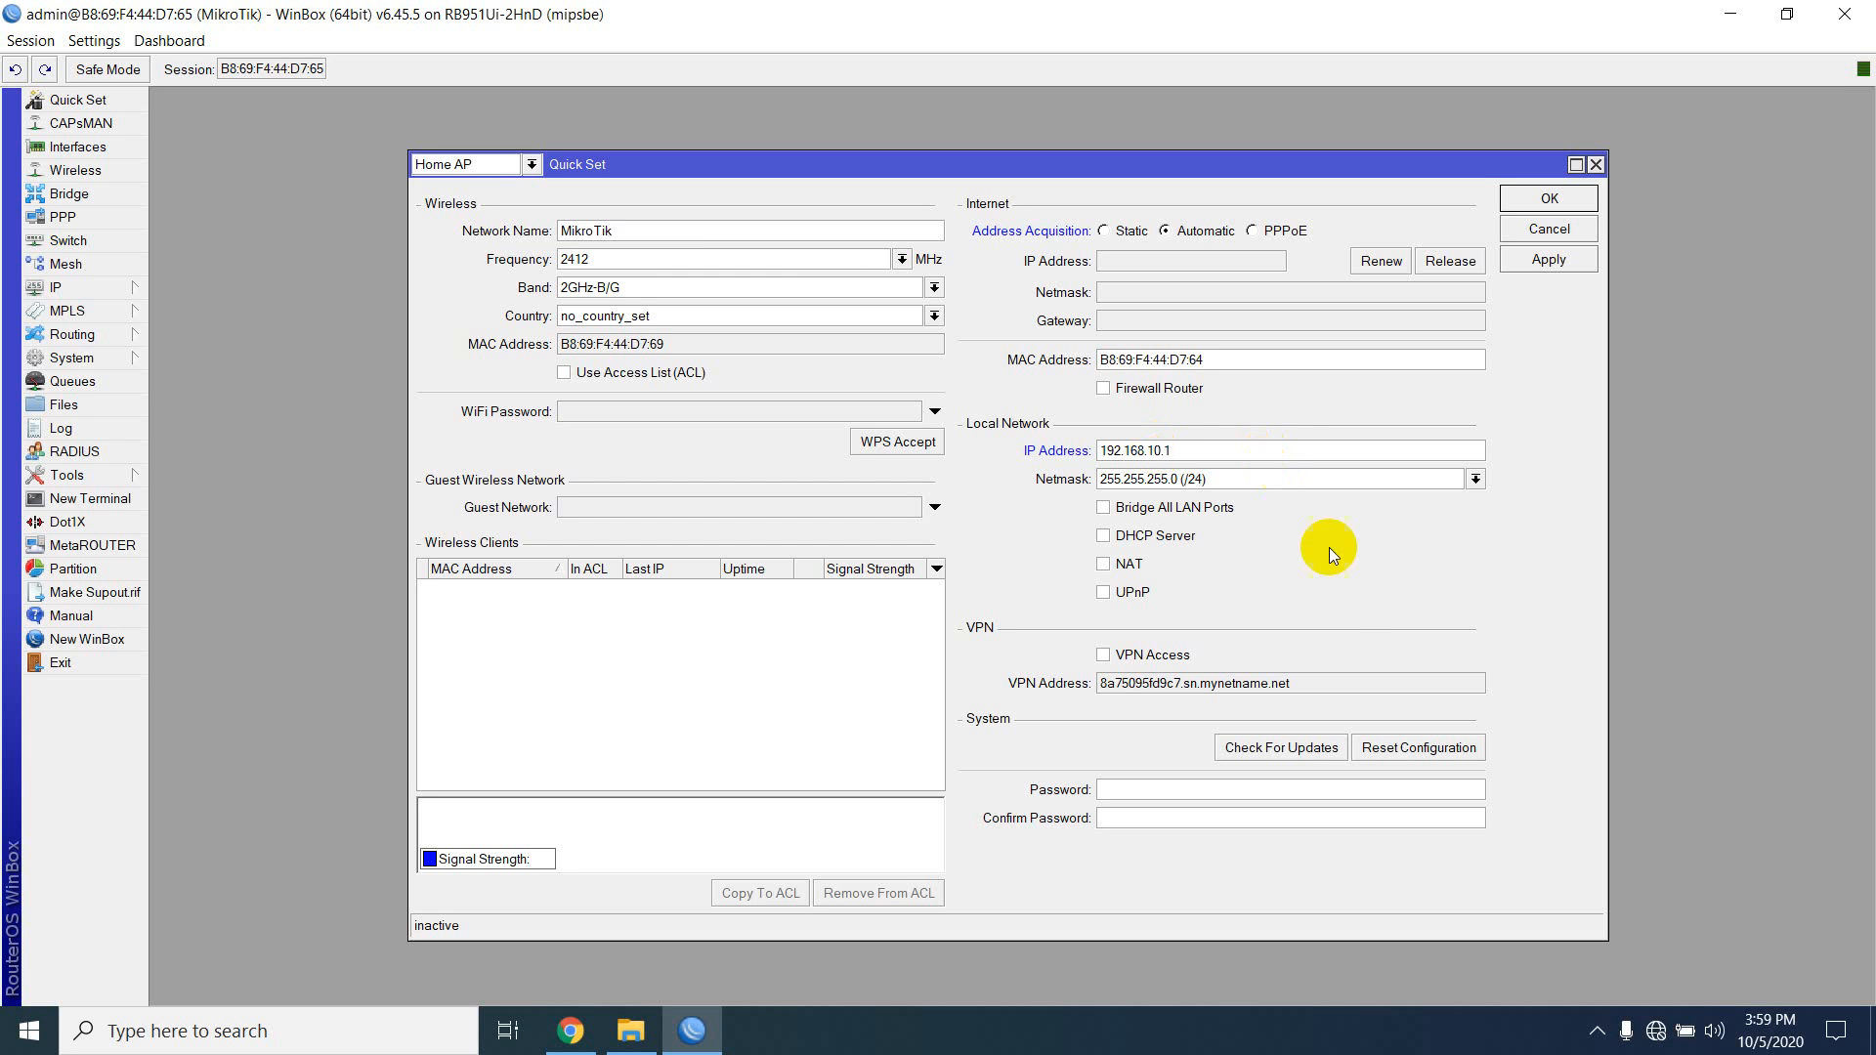
# Step: Enable Bridge All LAN Ports, DHCP Server and NAT for the 192.168.10.1 network
pyautogui.click(1106, 509)
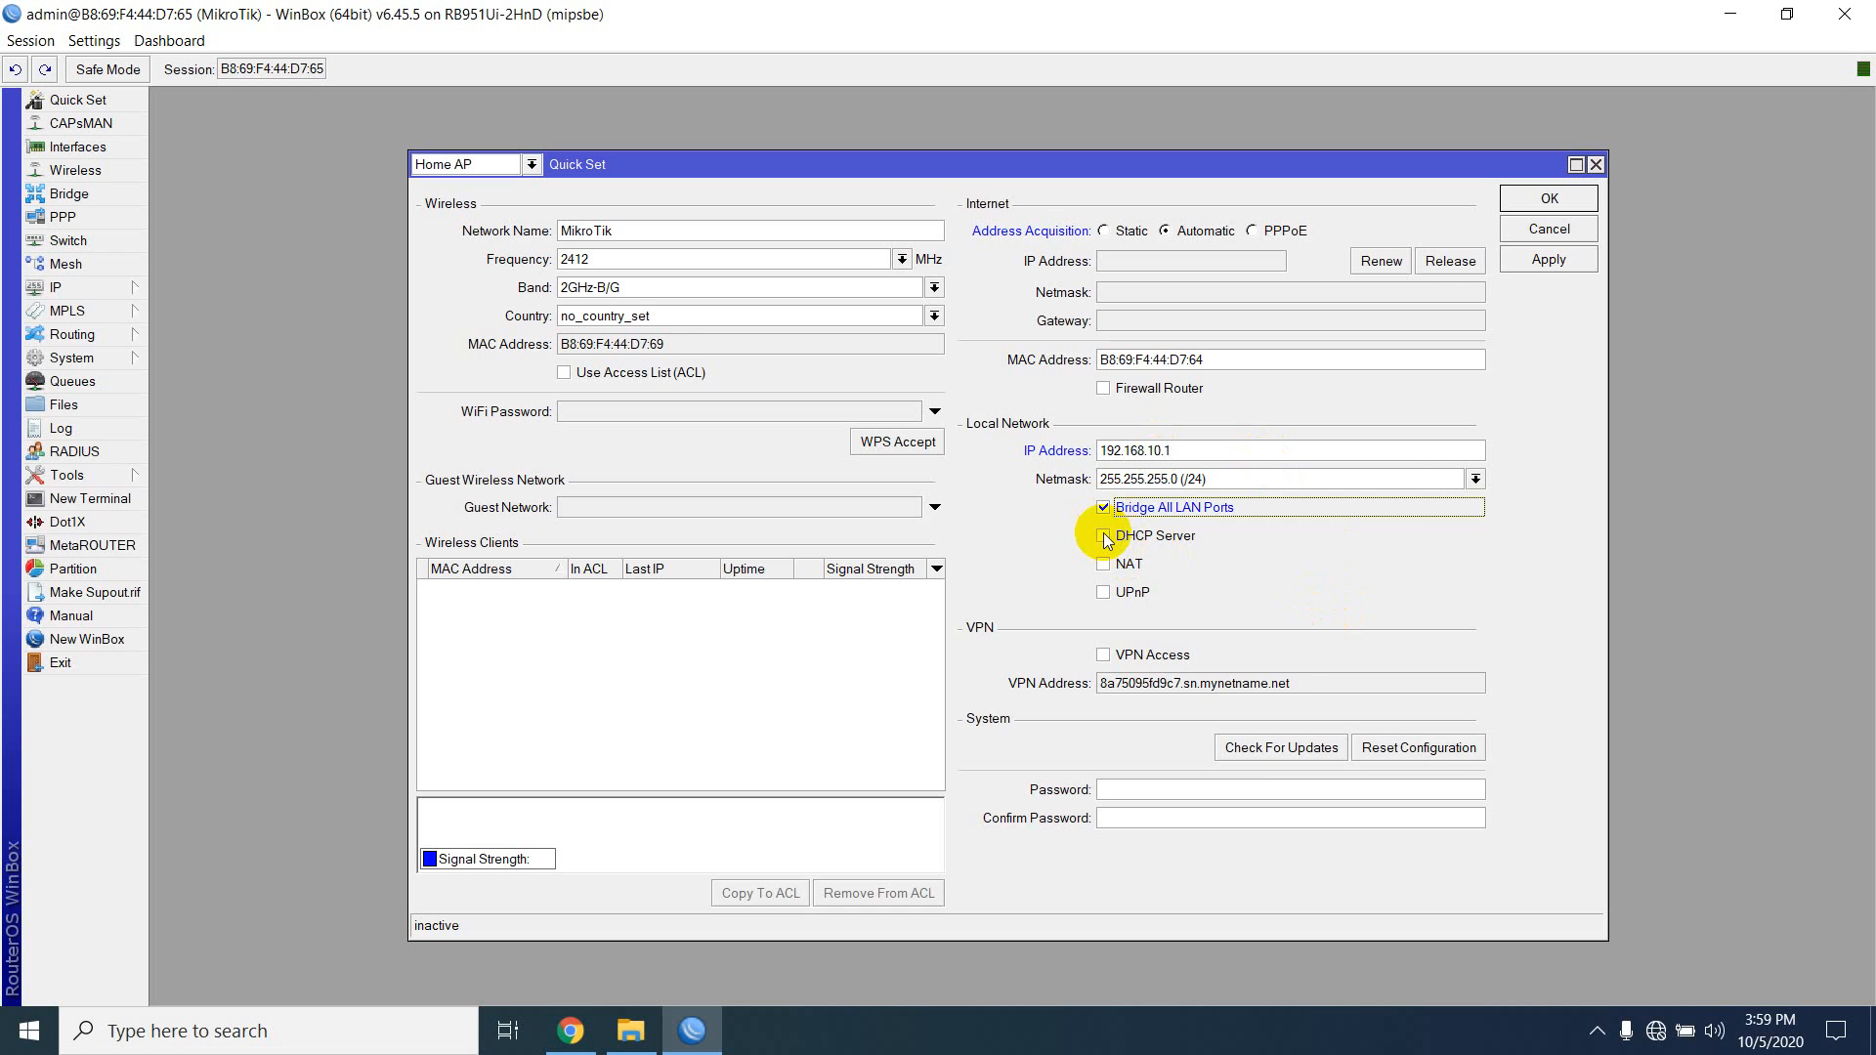
pyautogui.click(1104, 536)
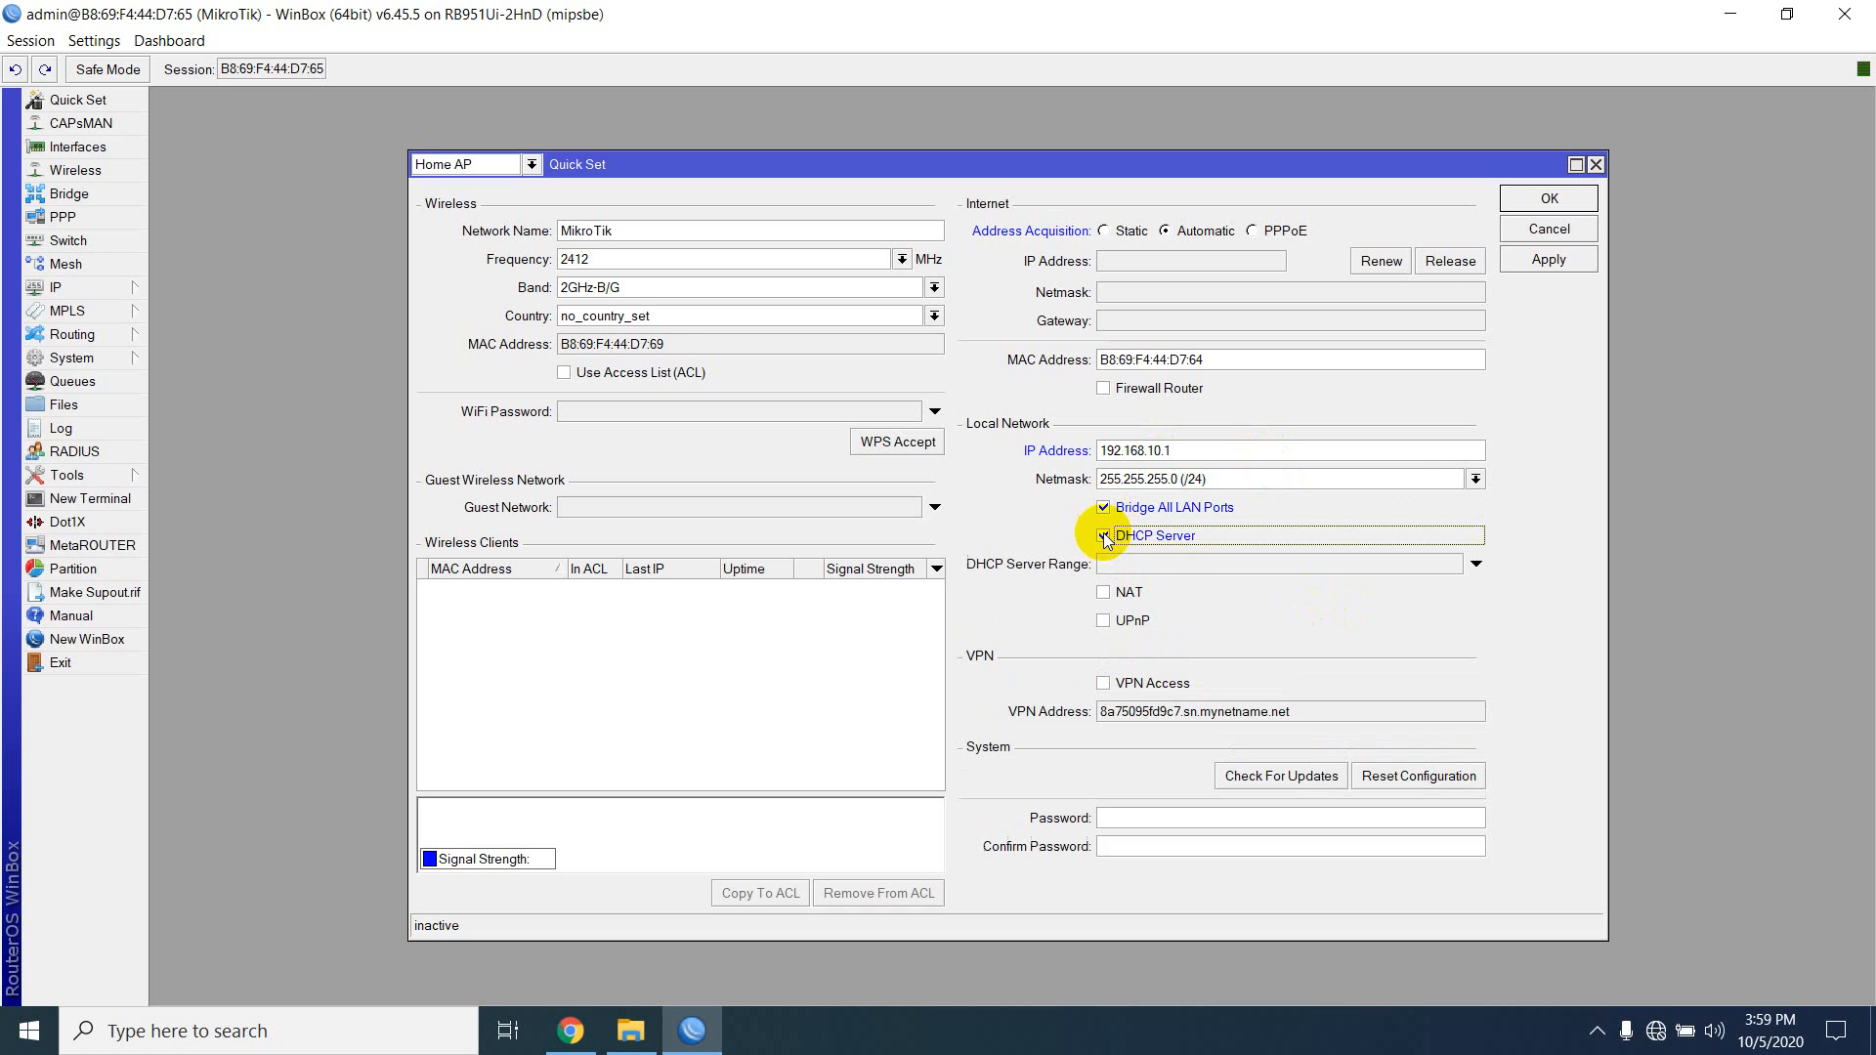
pyautogui.click(1131, 596)
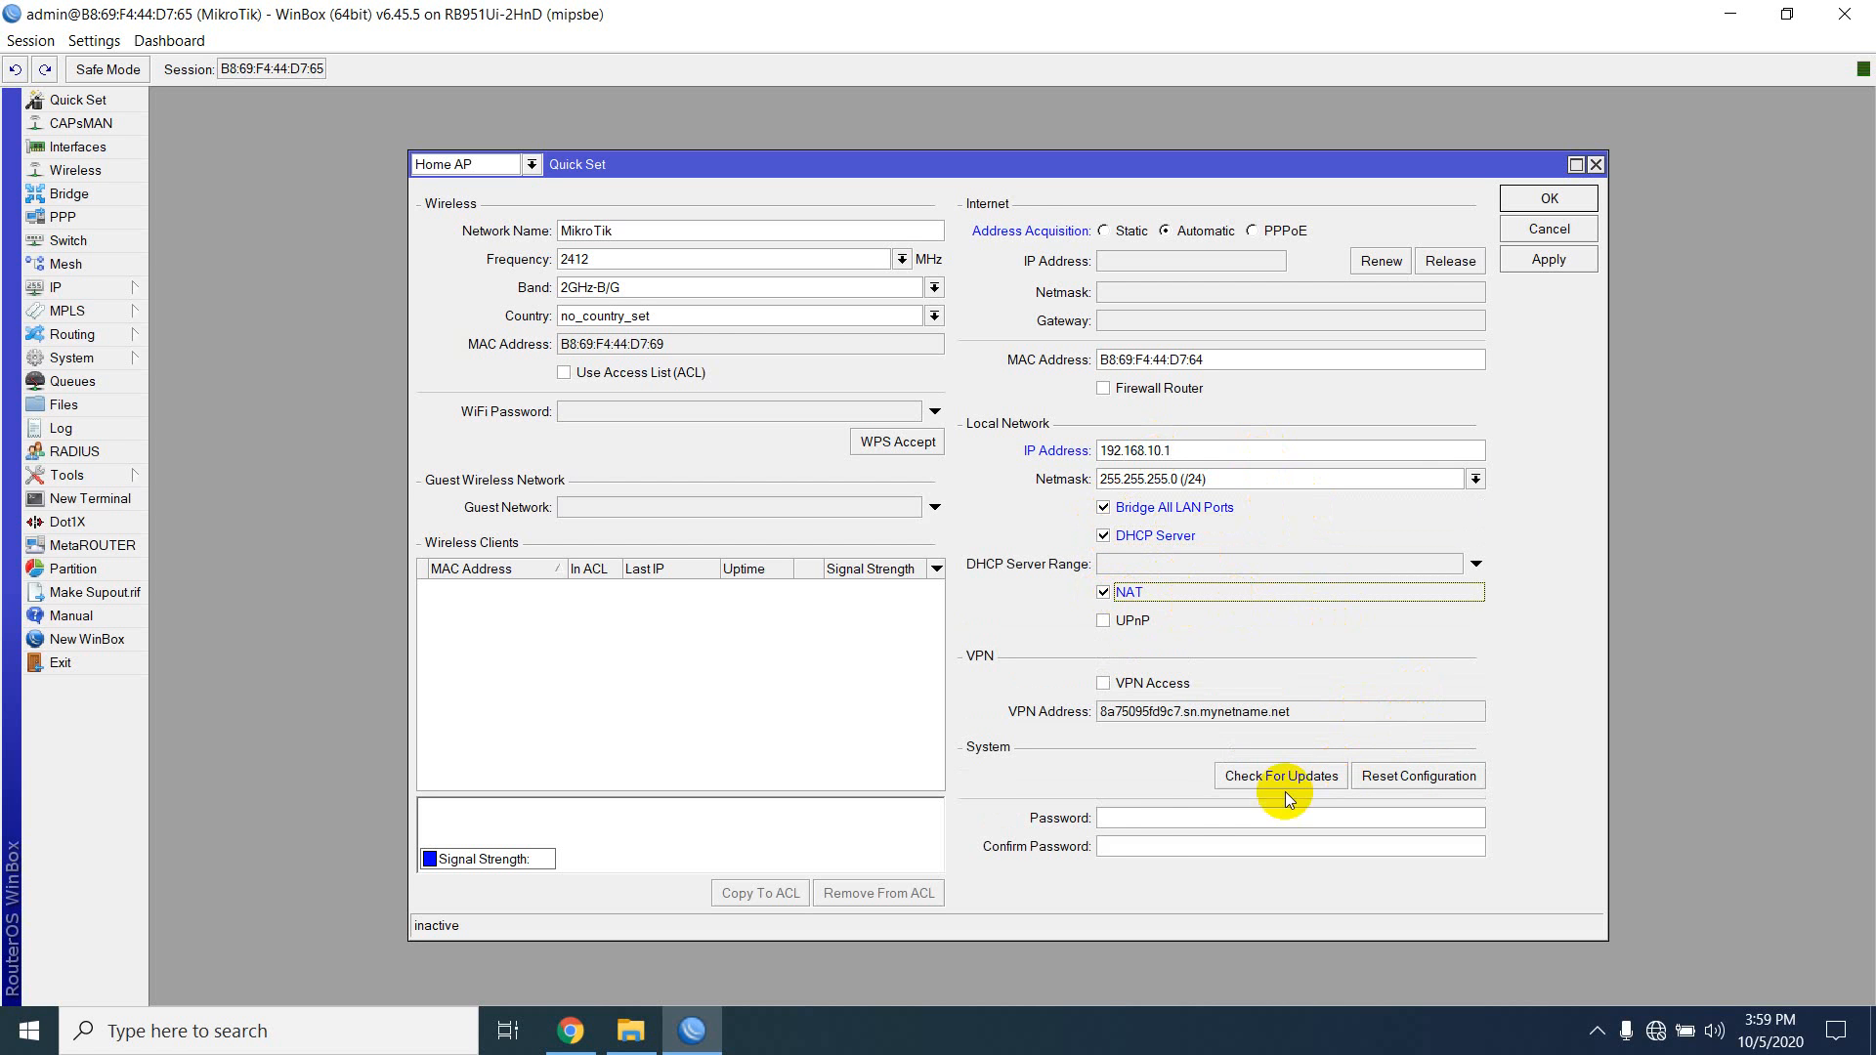
pyautogui.click(1149, 817)
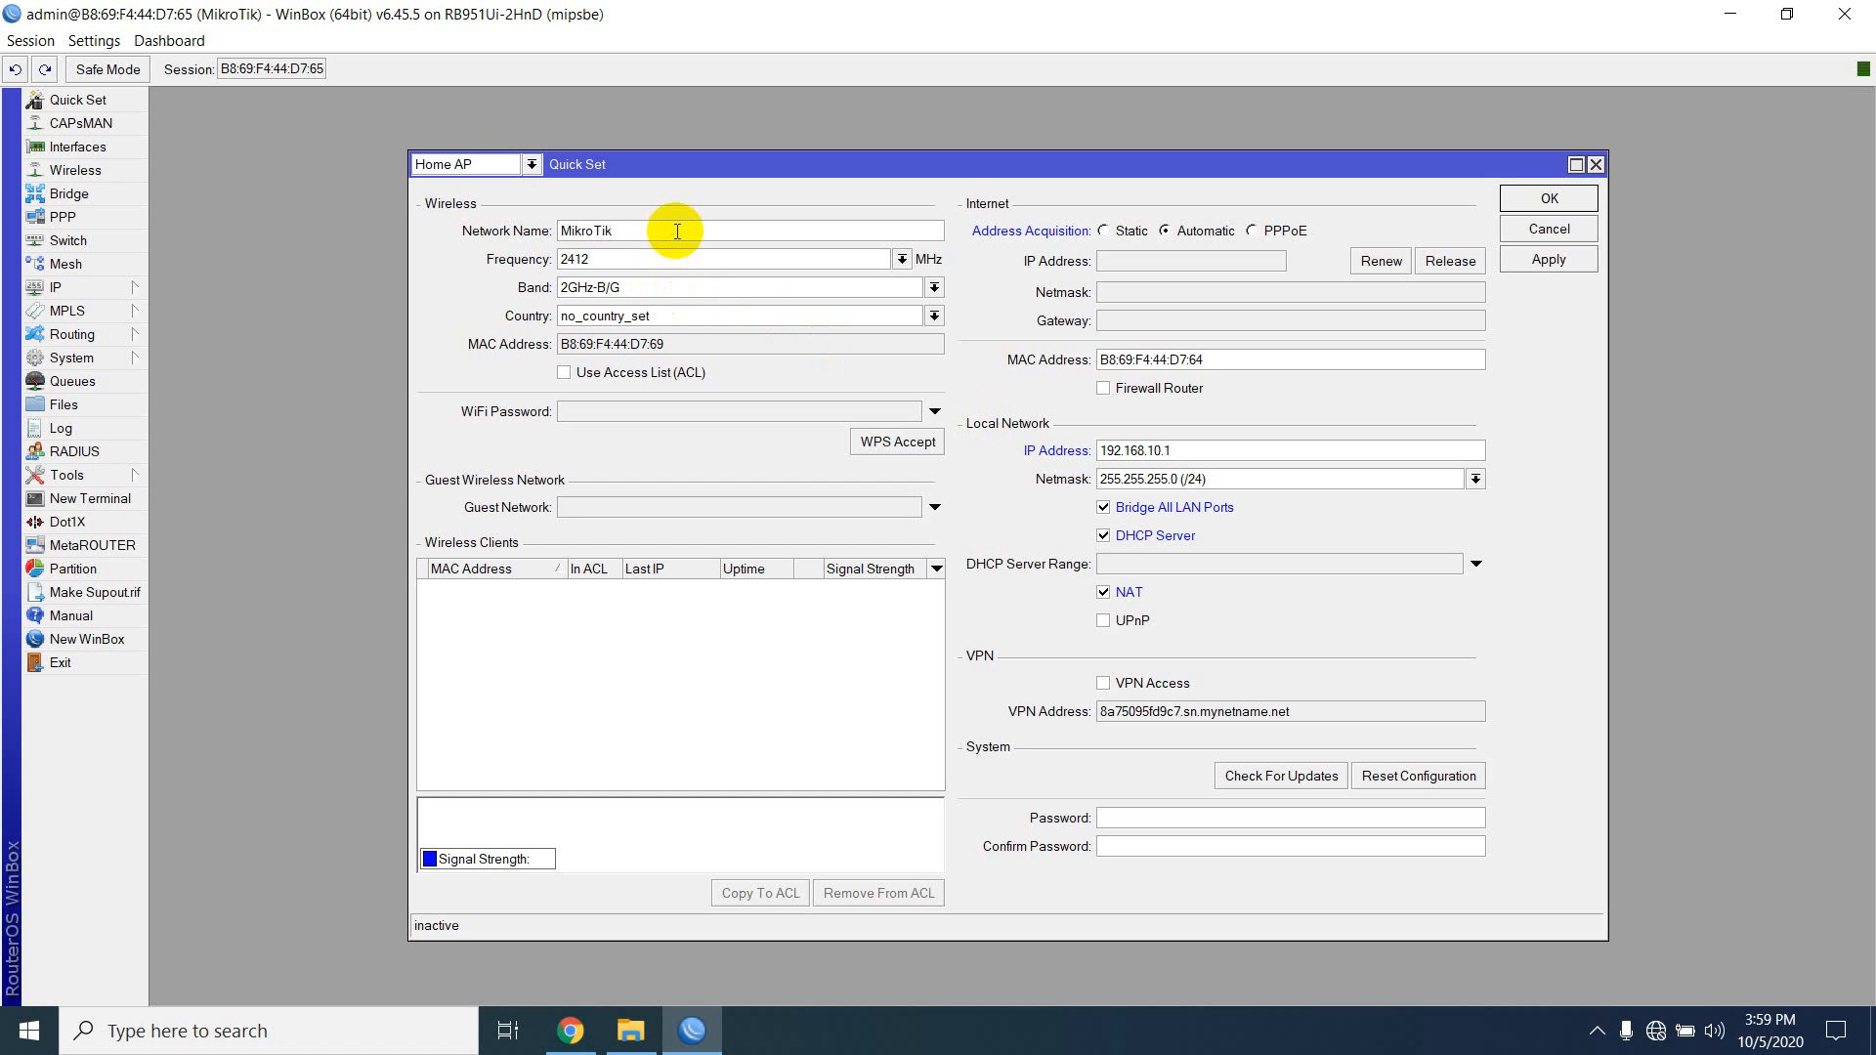
# Step: Rename the wireless network to 'home' and set the country to nepal
pyautogui.press('BackSpace')
pyautogui.press('BackSpace')
pyautogui.press('BackSpace')
pyautogui.press('BackSpace')
pyautogui.press('BackSpace')
pyautogui.press('BackSpace')
pyautogui.press('BackSpace')
pyautogui.write('home')
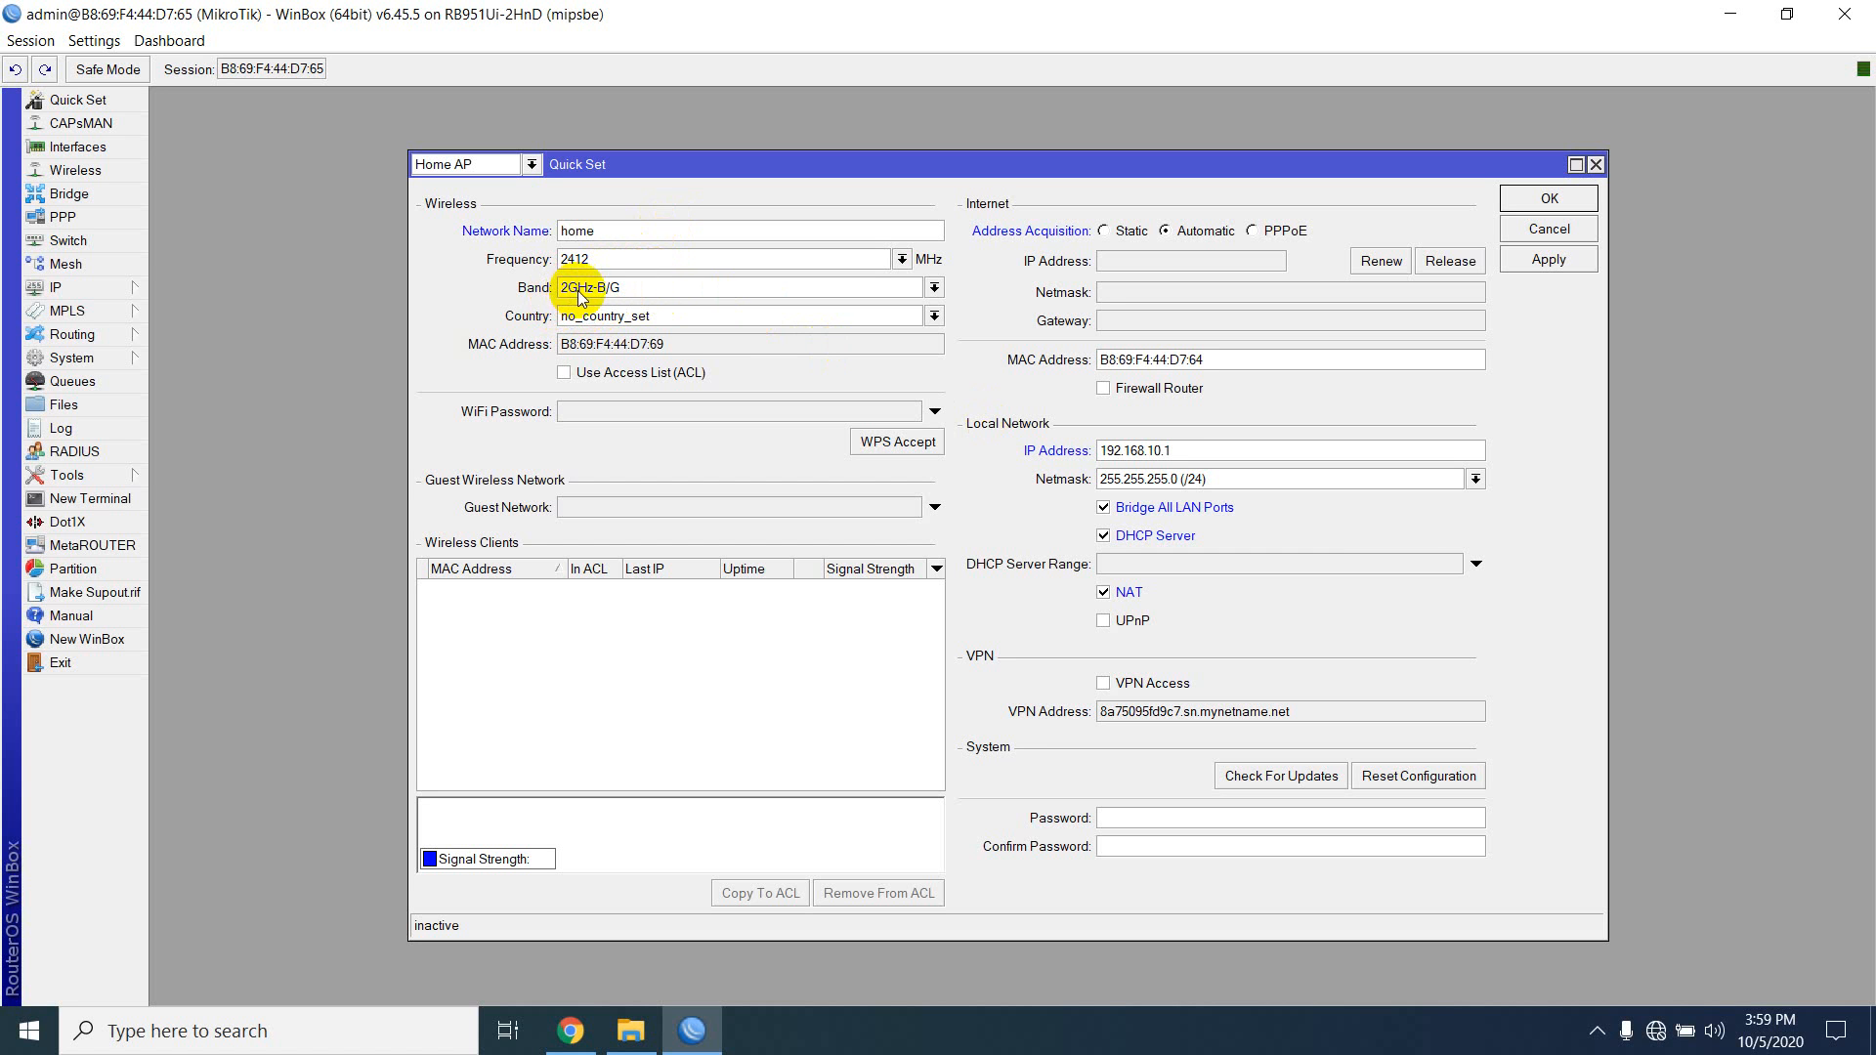
pyautogui.click(630, 323)
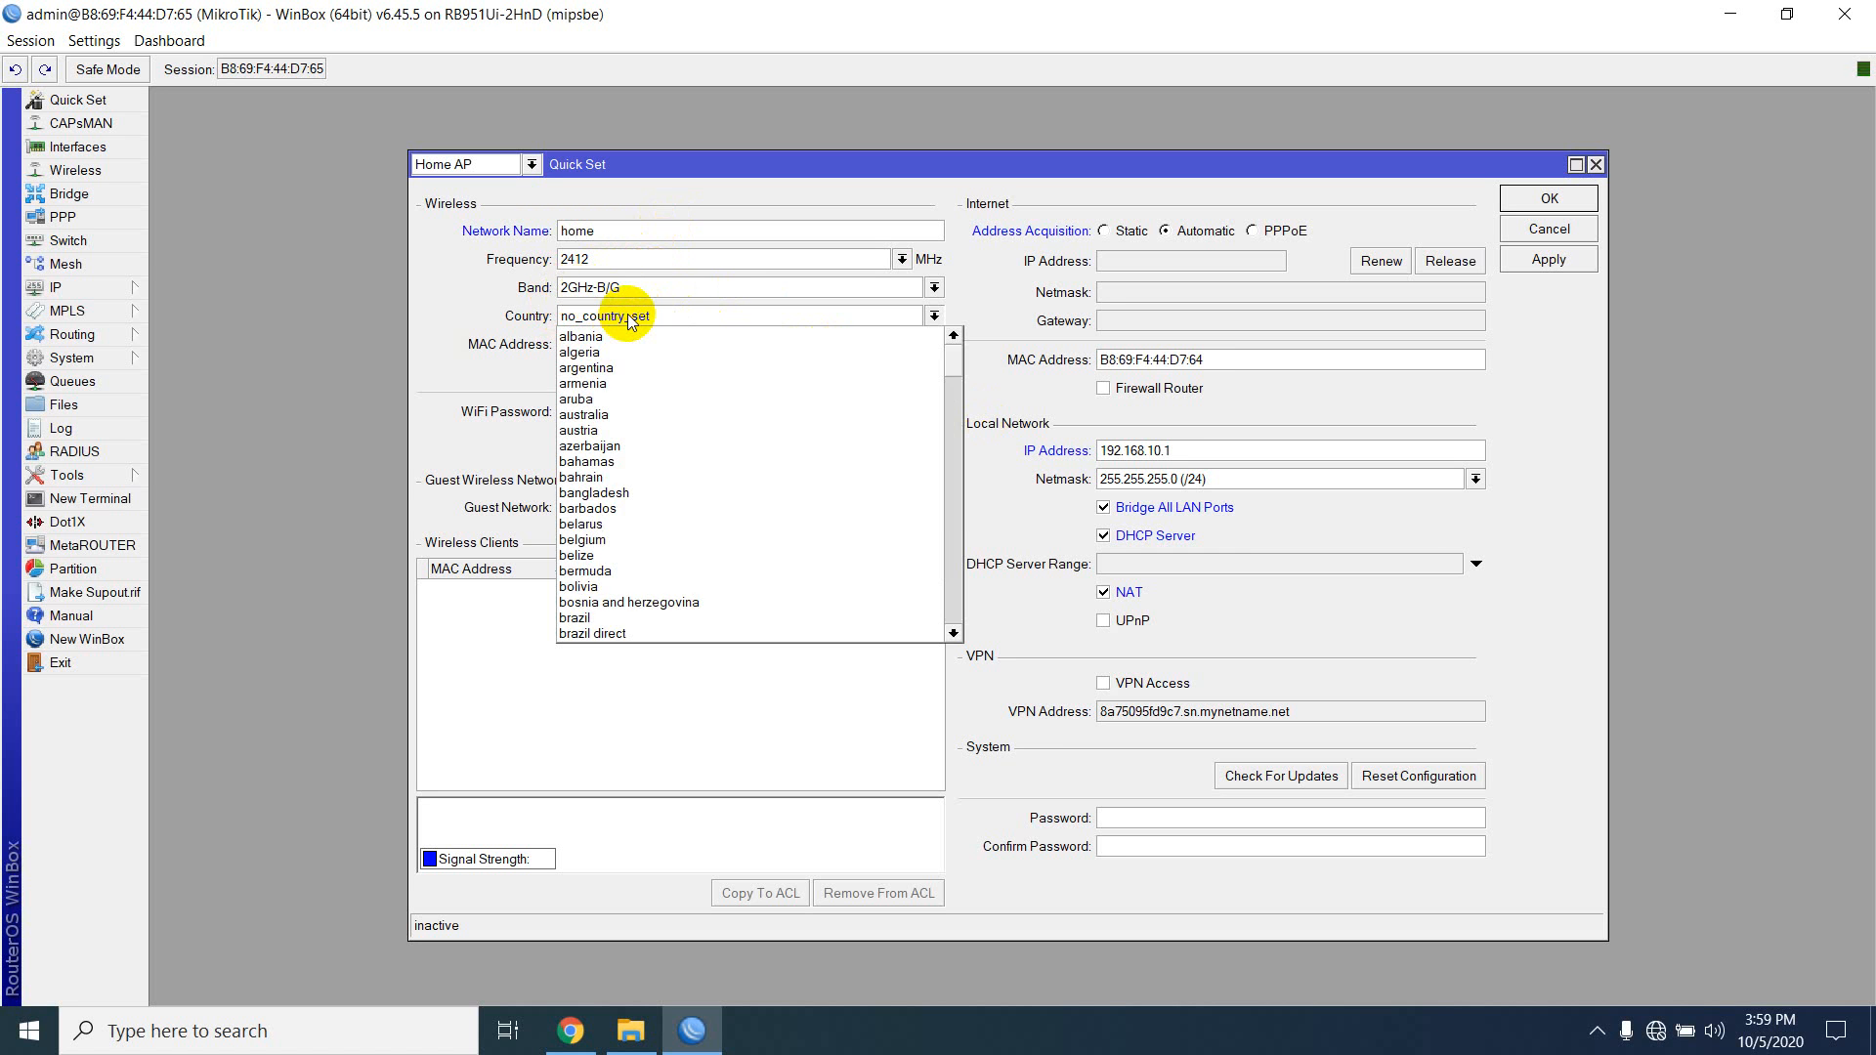
pyautogui.press('Down')
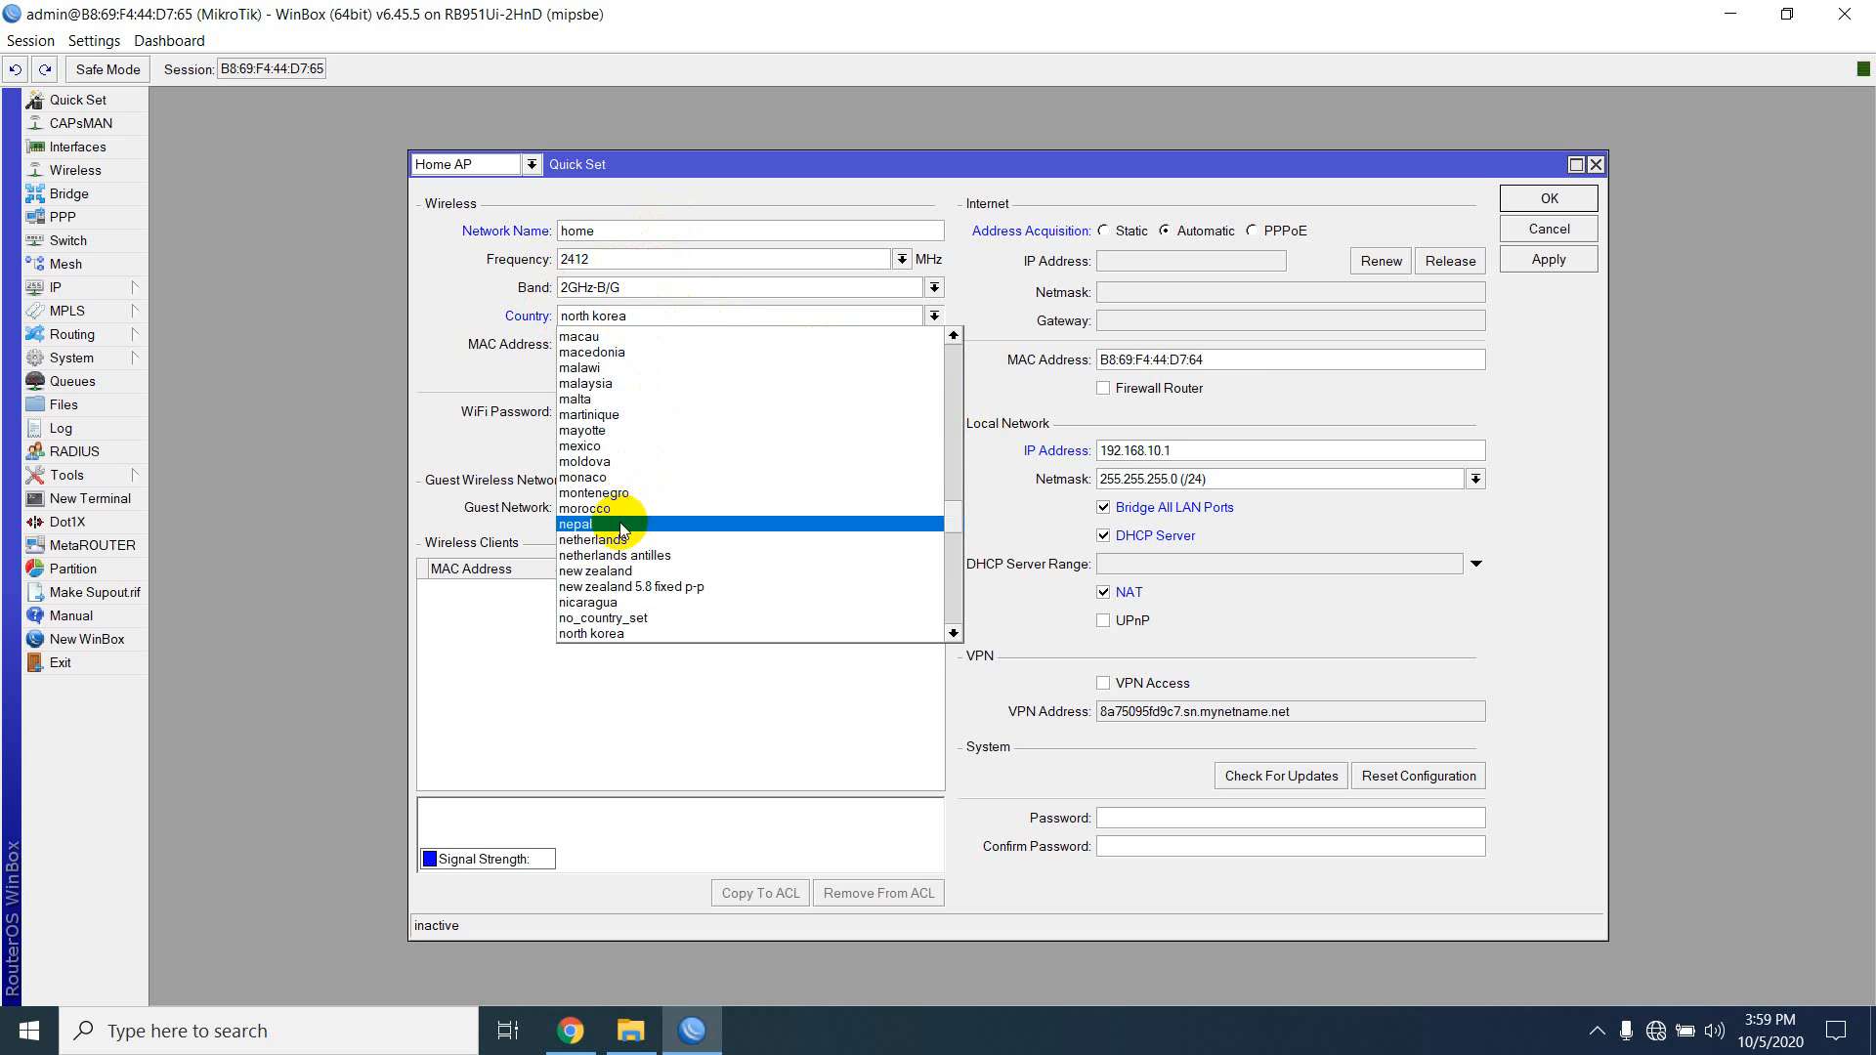
pyautogui.click(658, 524)
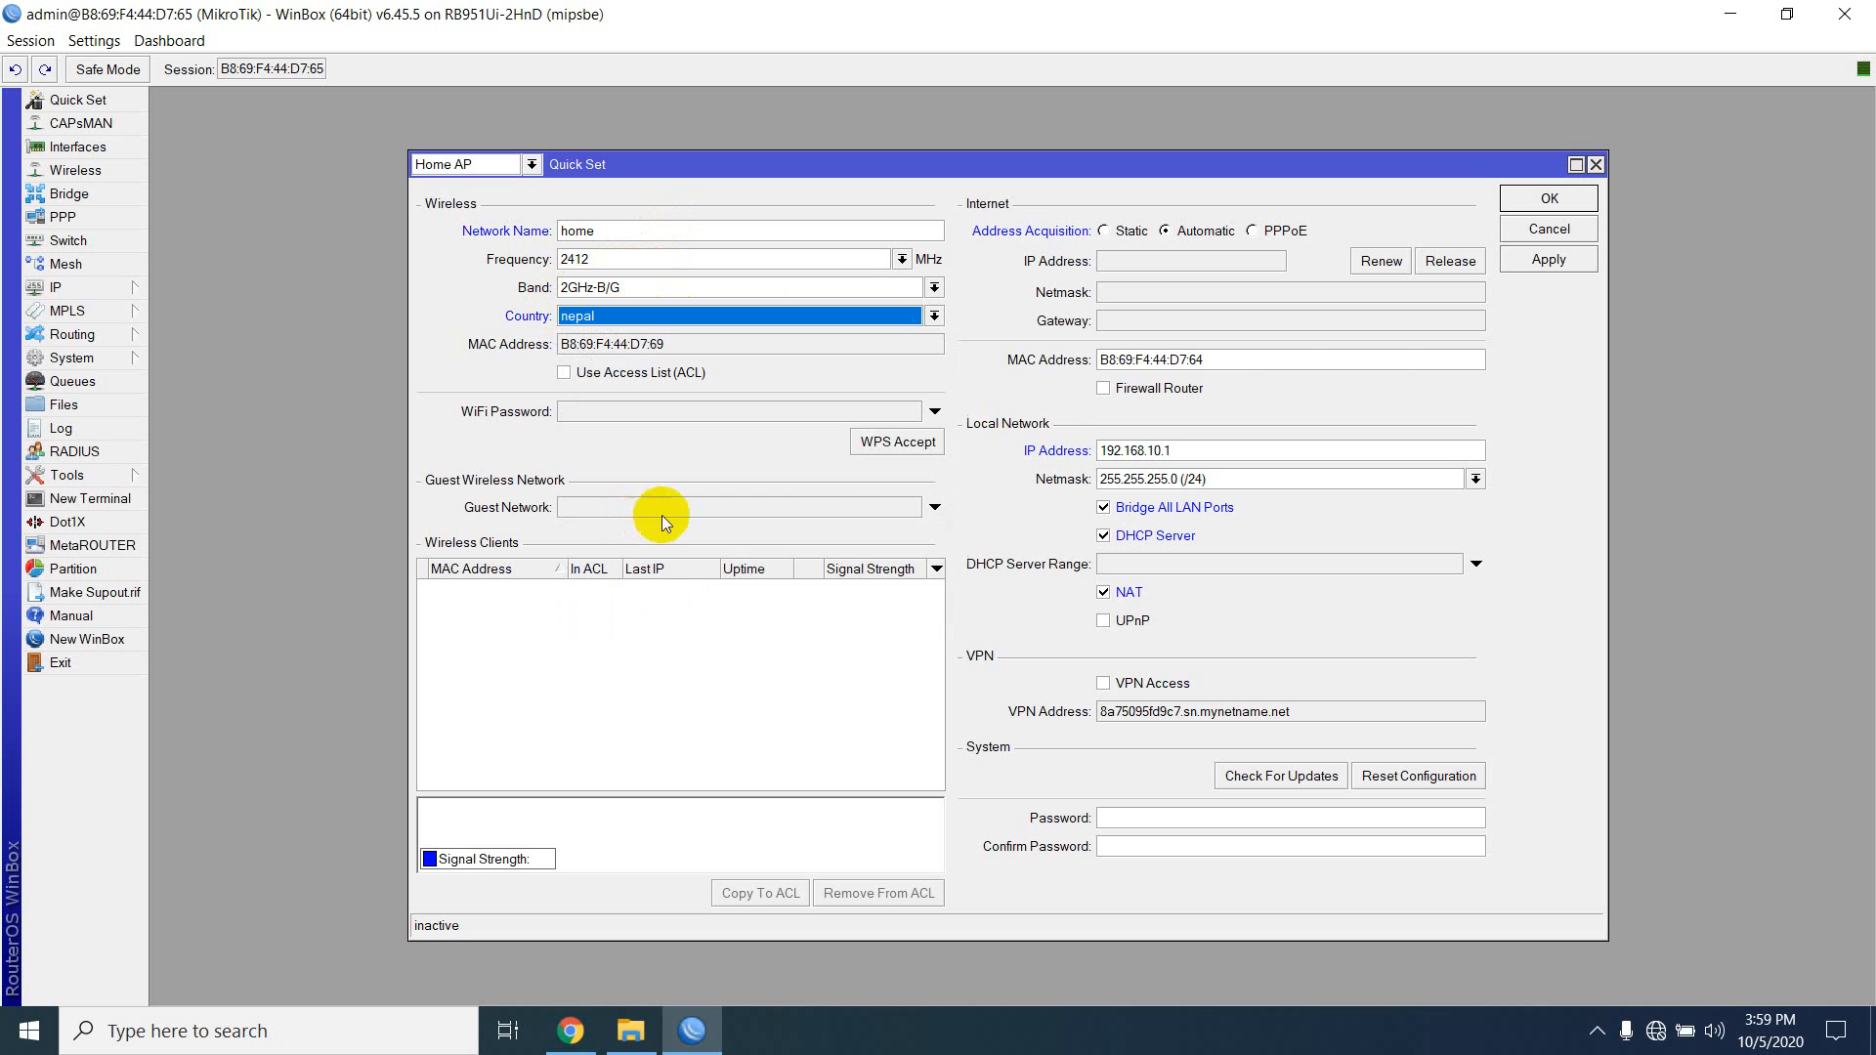
# Step: Enter the WiFi password and apply the Quick Set settings
pyautogui.click(885, 413)
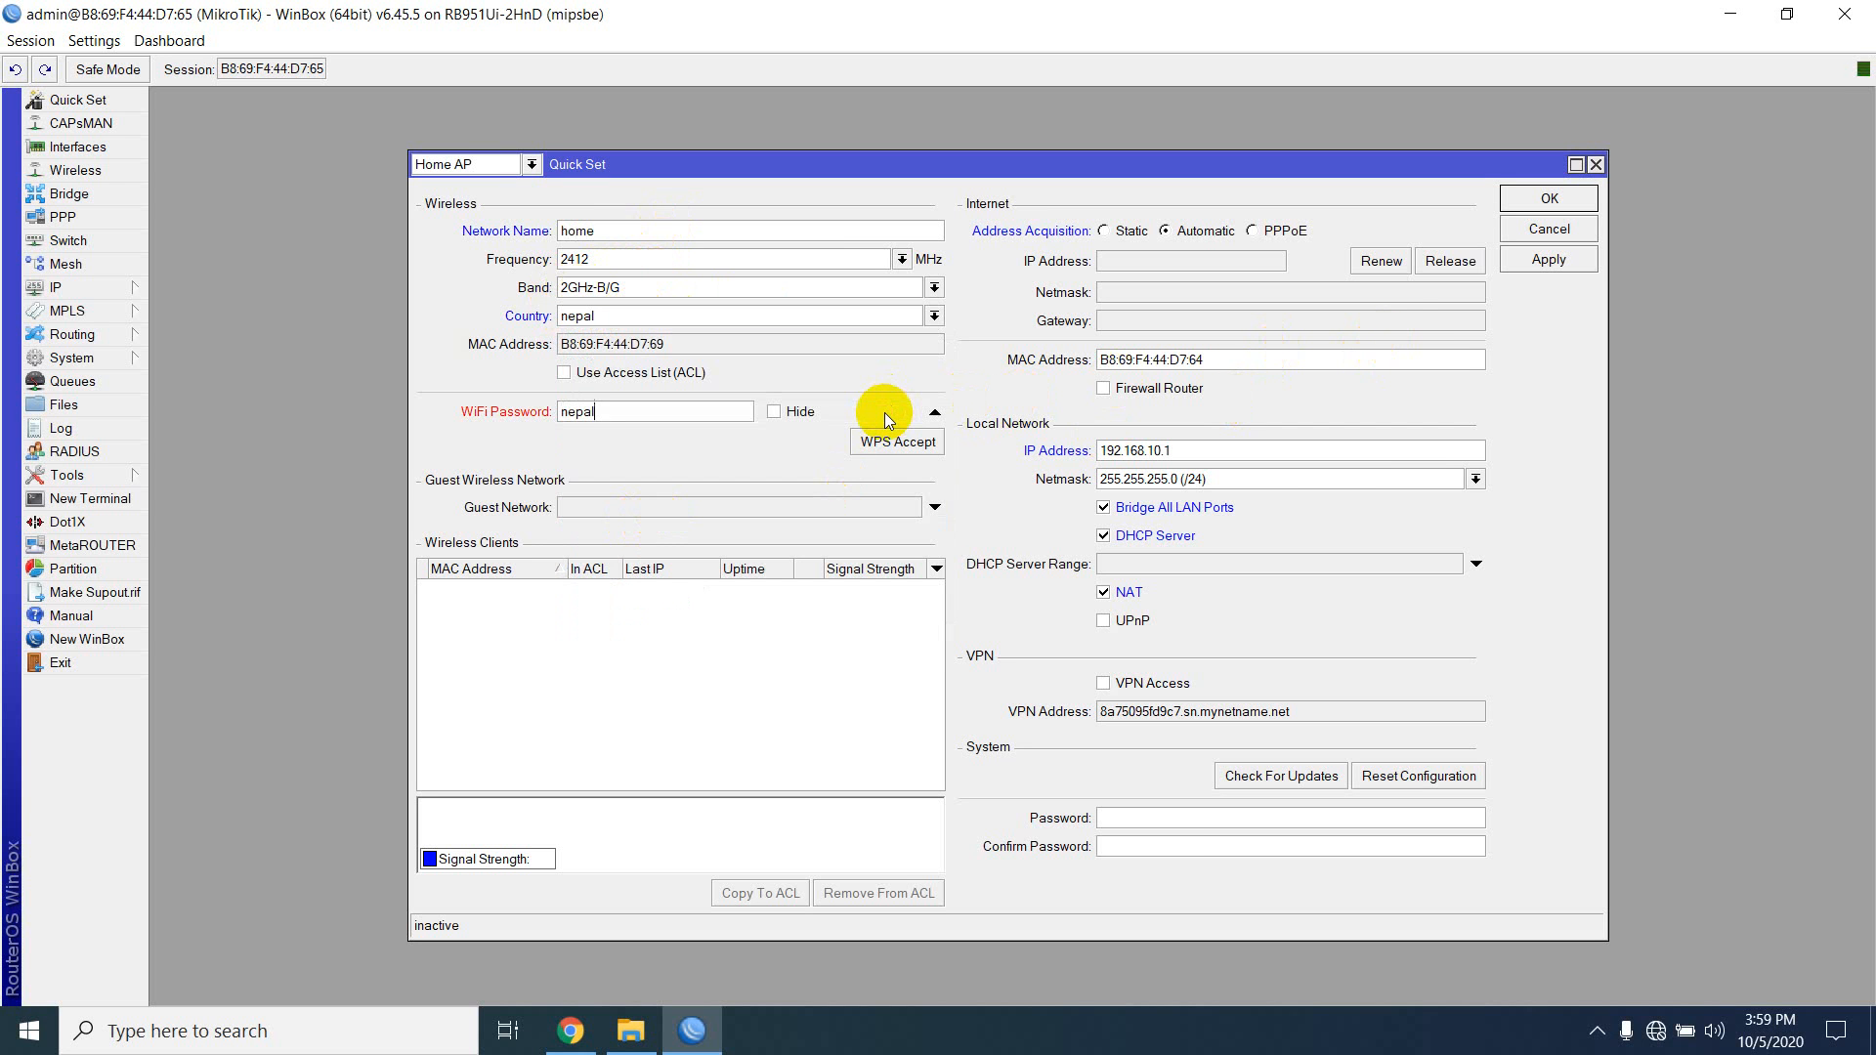
pyautogui.click(1560, 266)
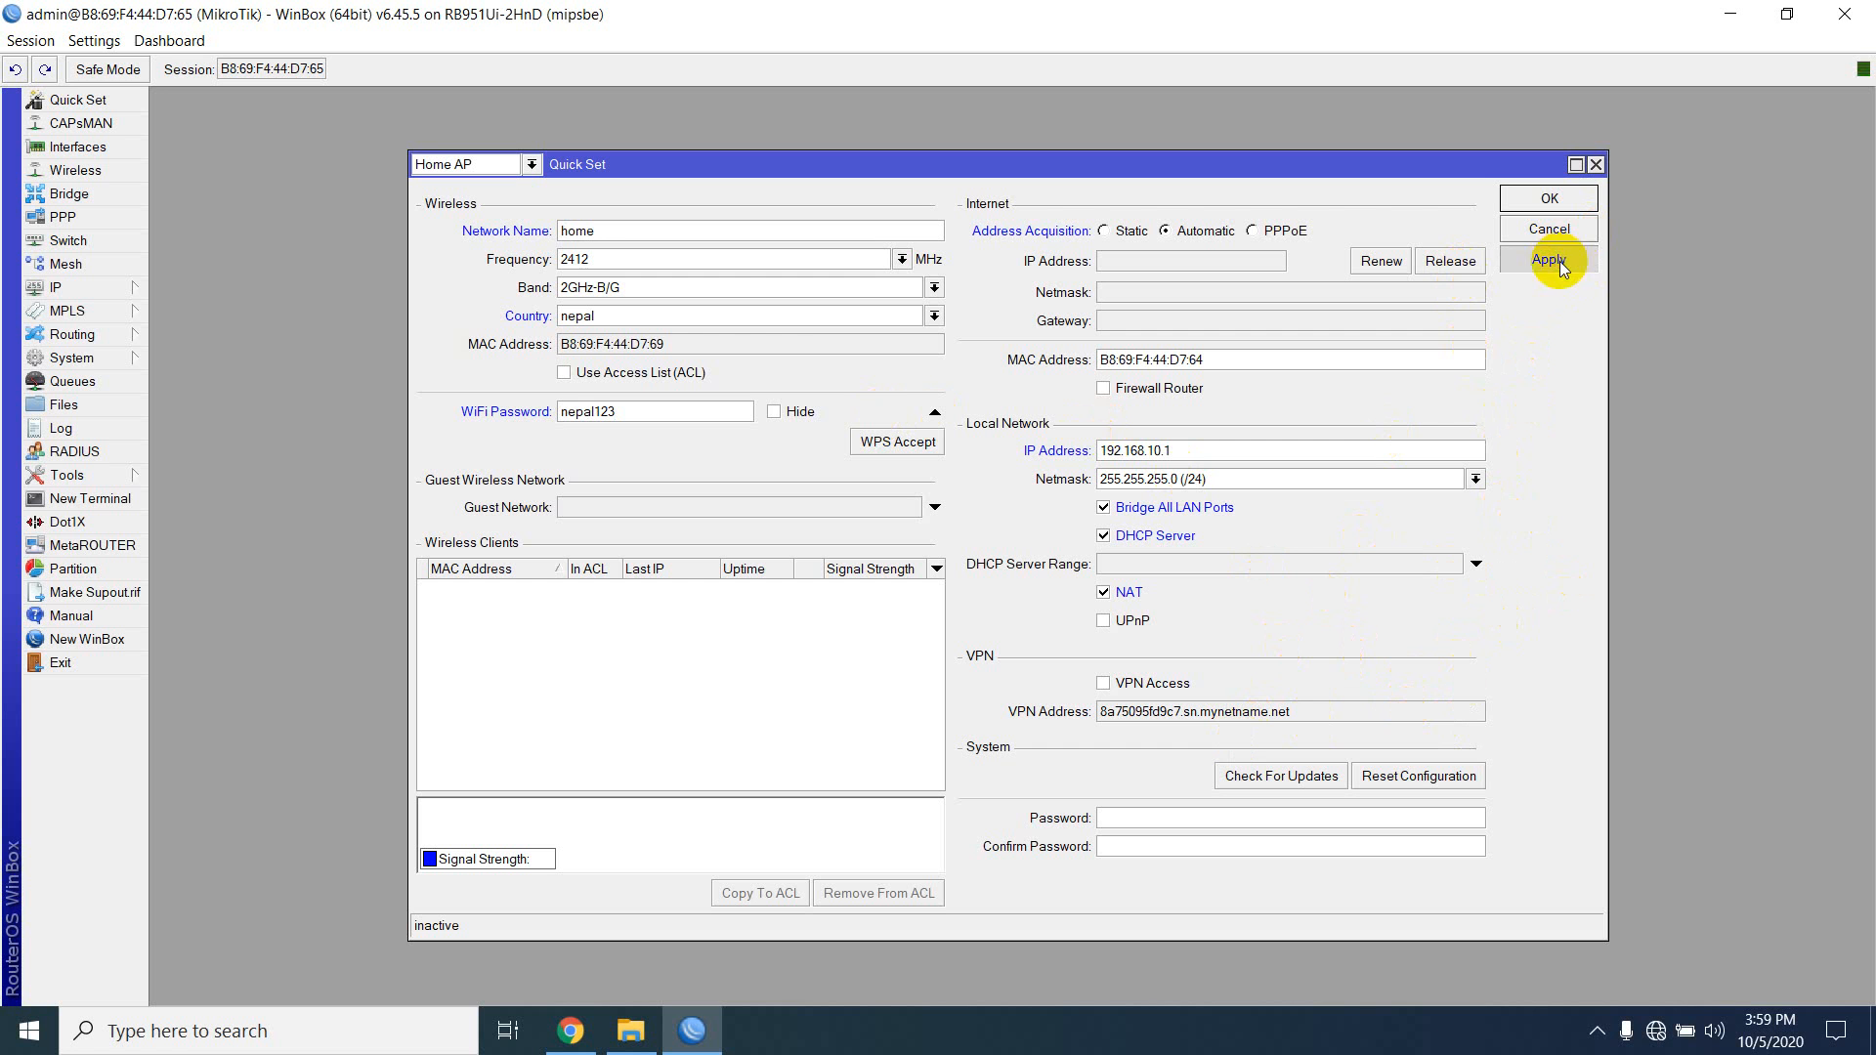
pyautogui.click(1557, 201)
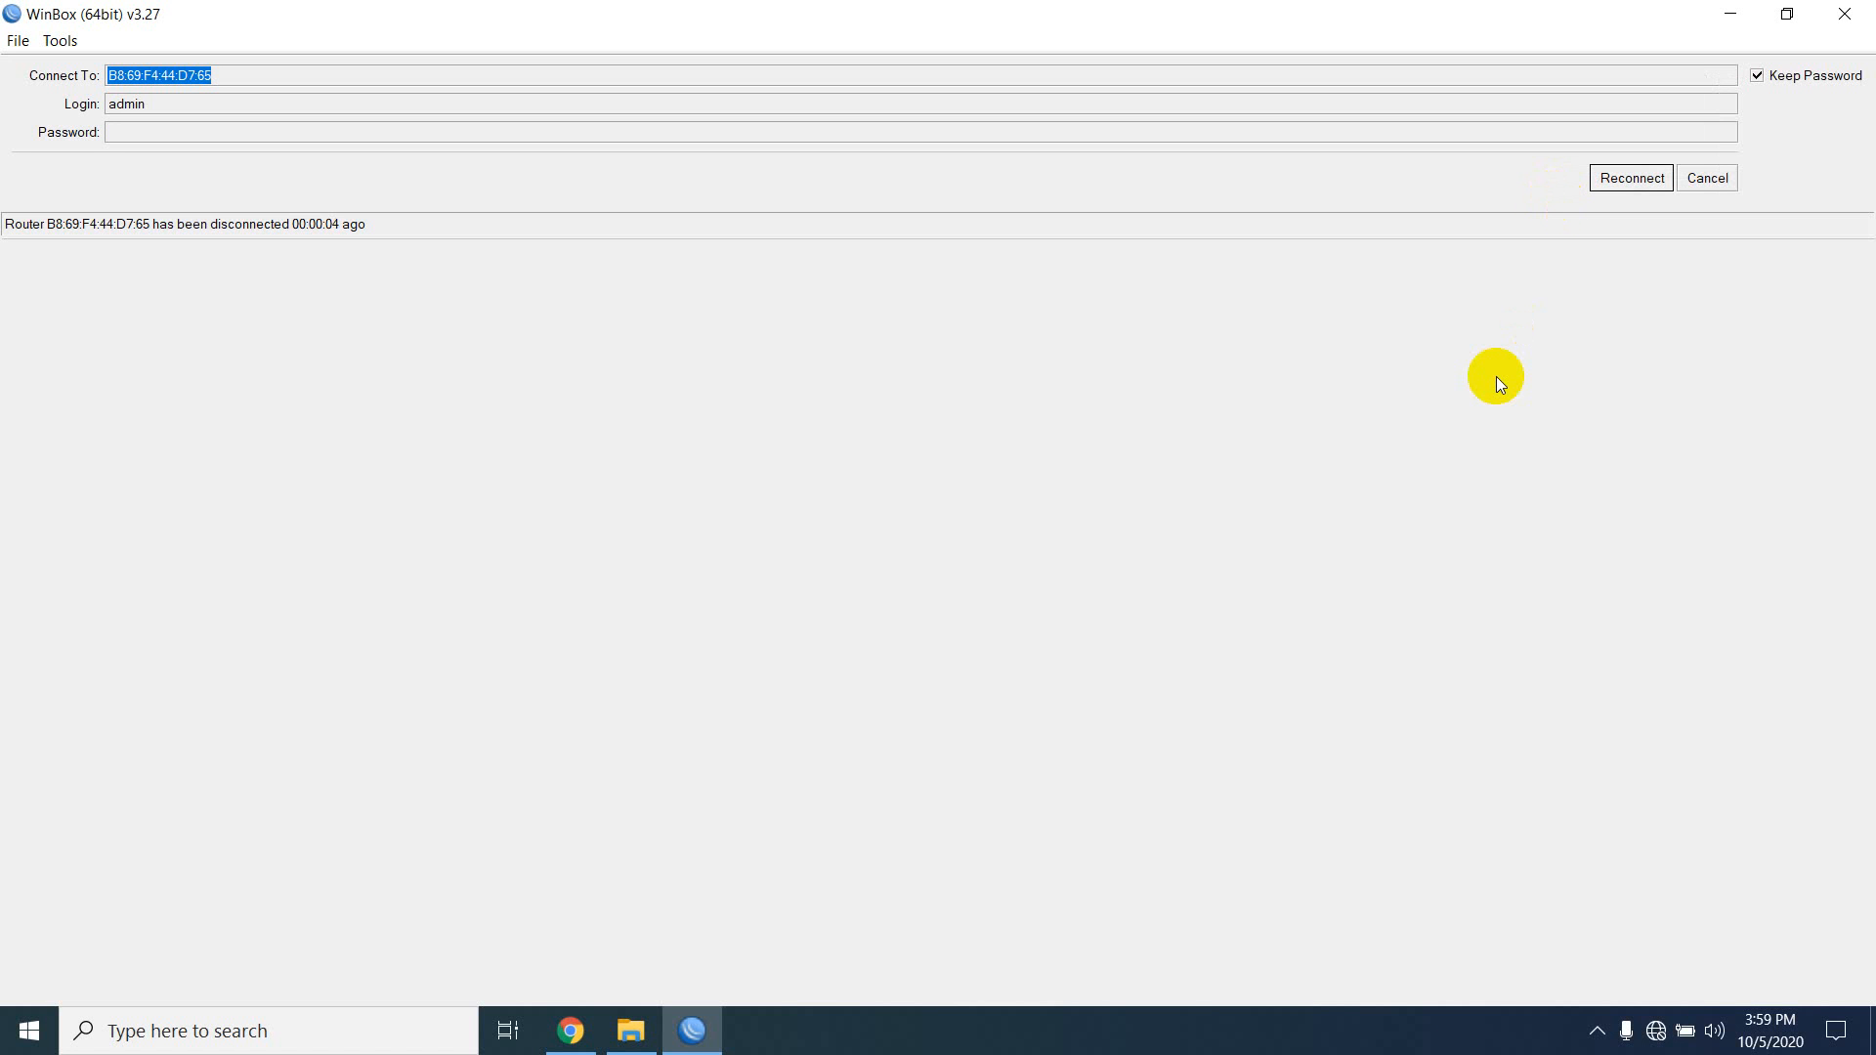
# Step: Confirm Ethernet still shows 192.168.88.254 in Network Connections, then close it and WinBox
pyautogui.press('super+r')
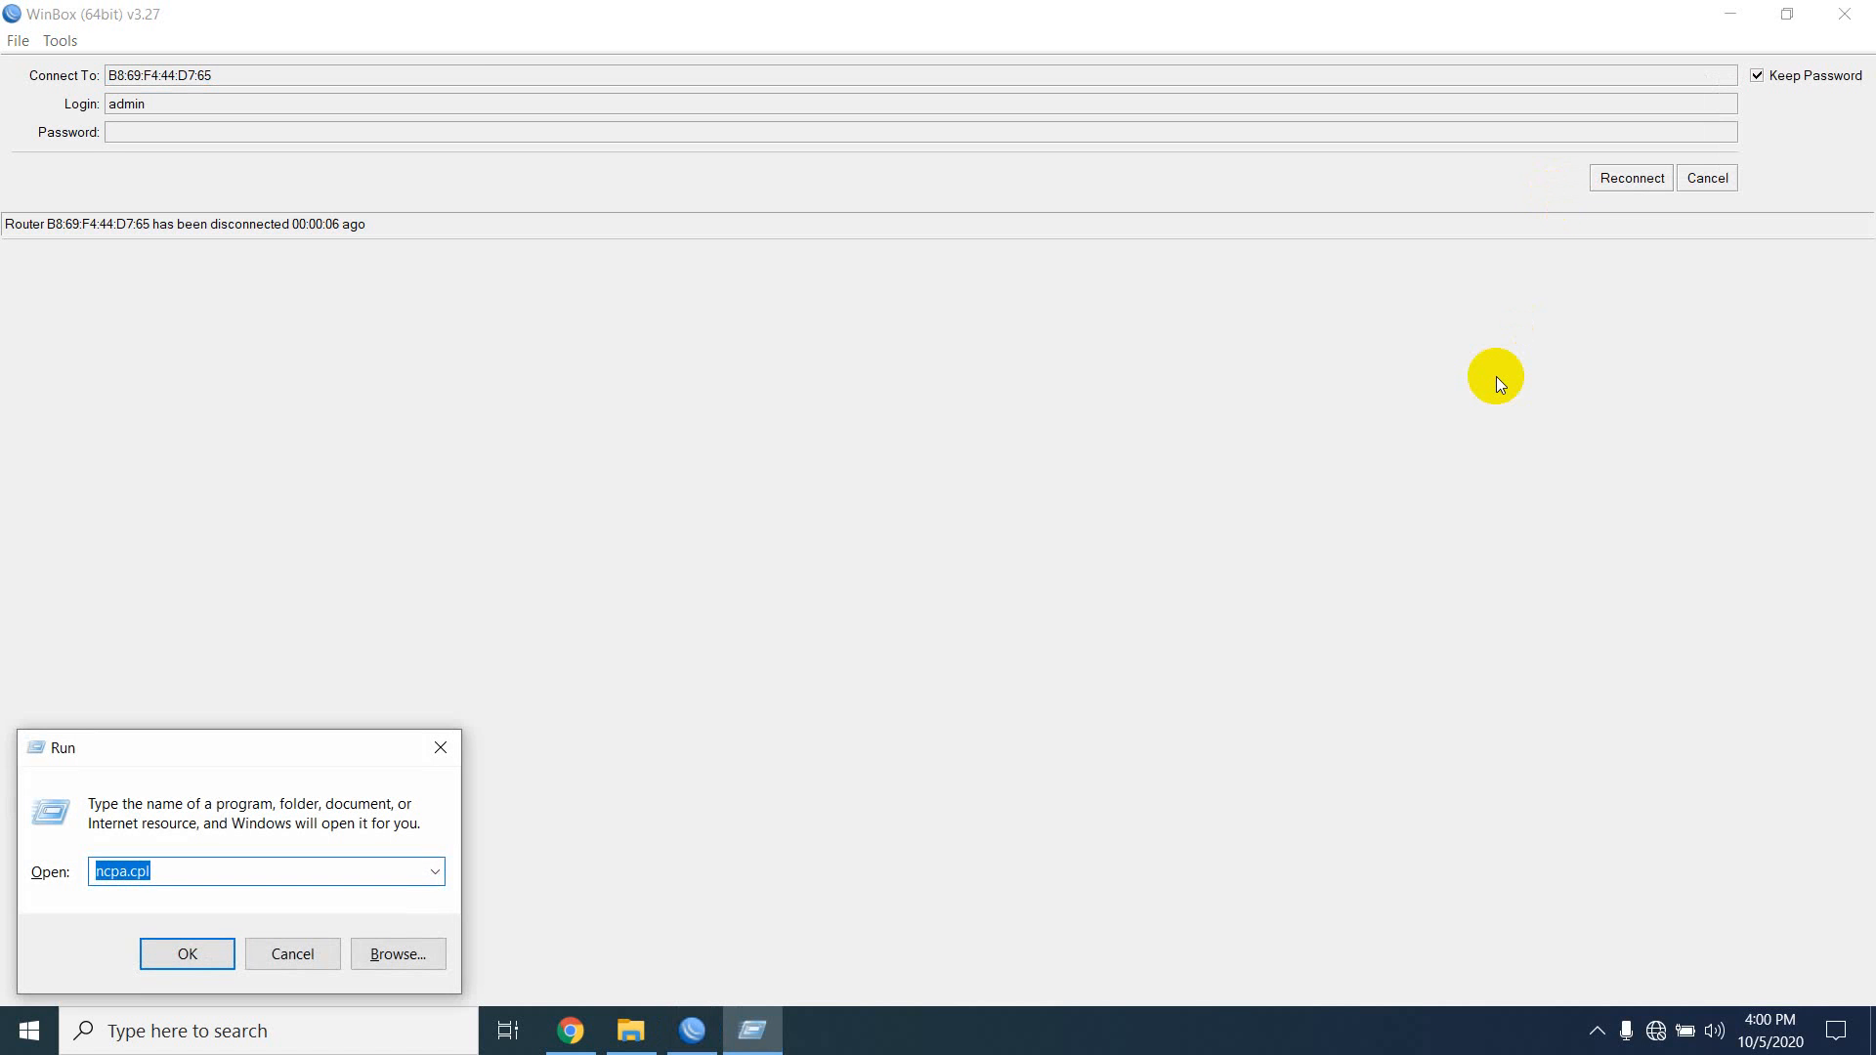
pyautogui.press('Return')
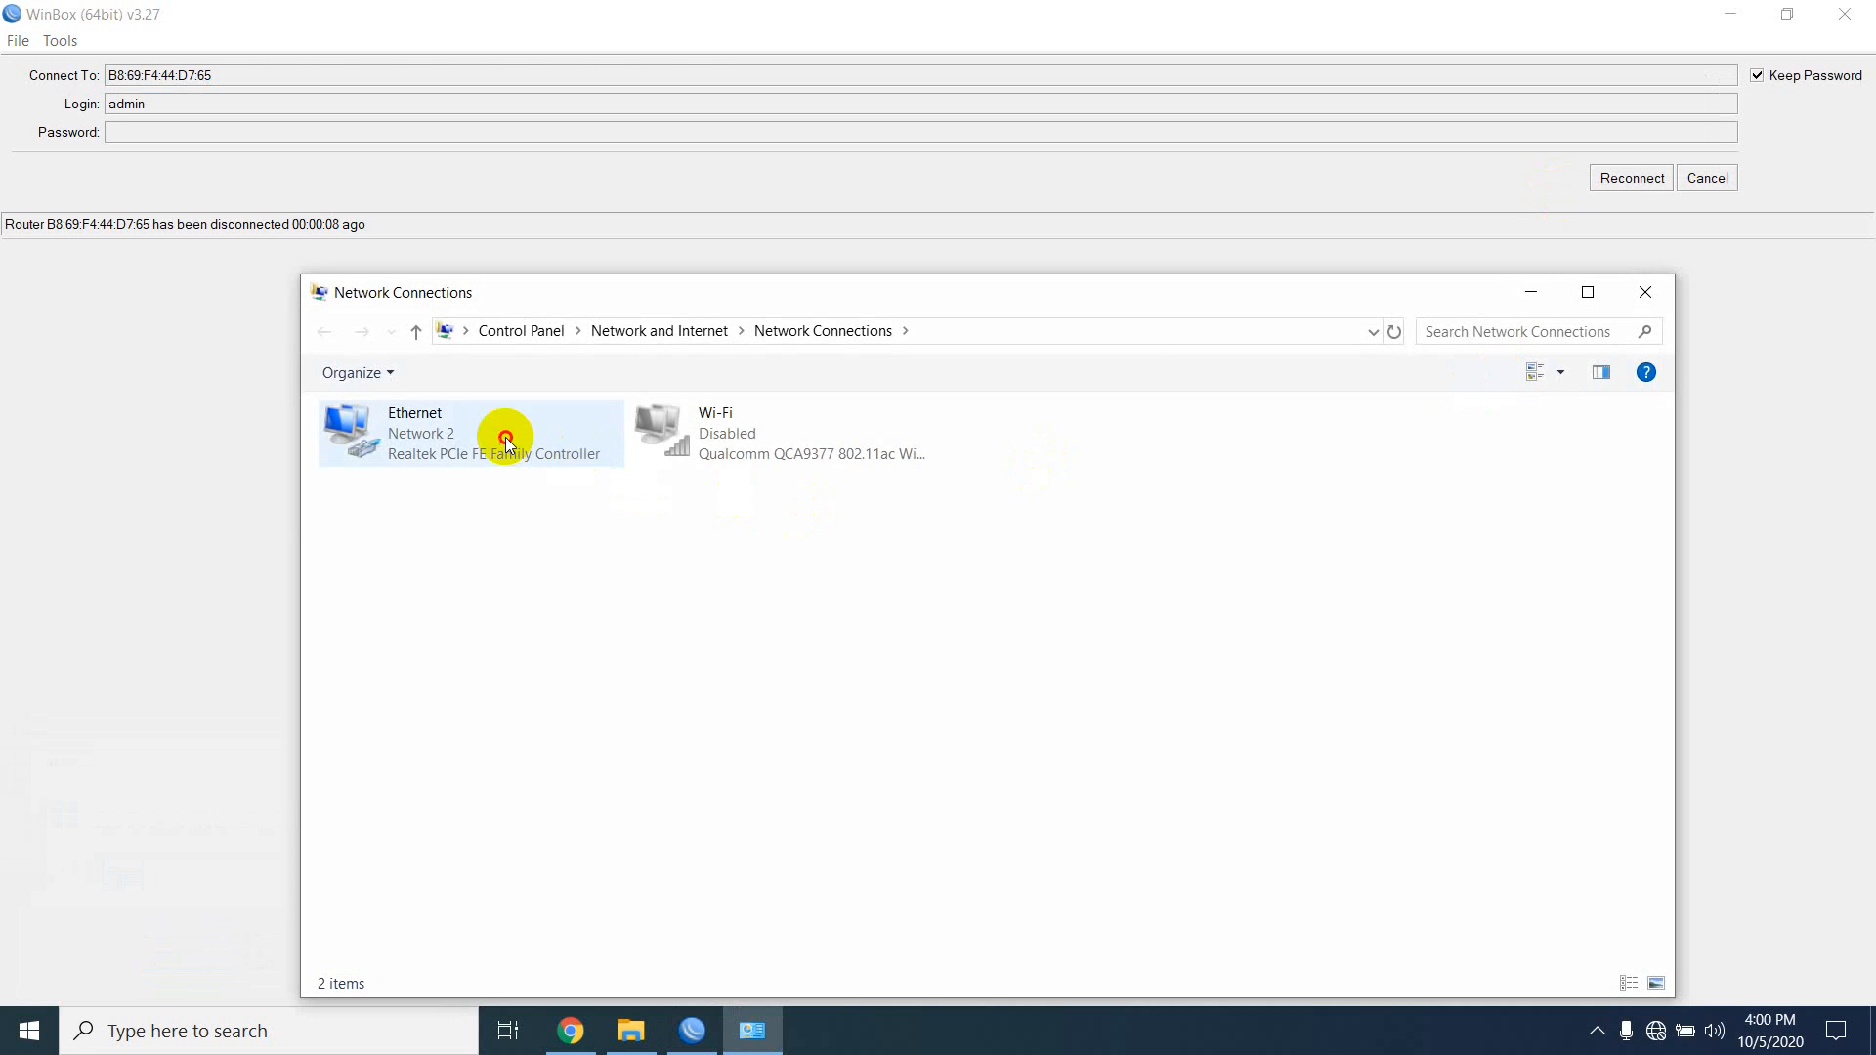
pyautogui.doubleClick(506, 436)
pyautogui.click(801, 504)
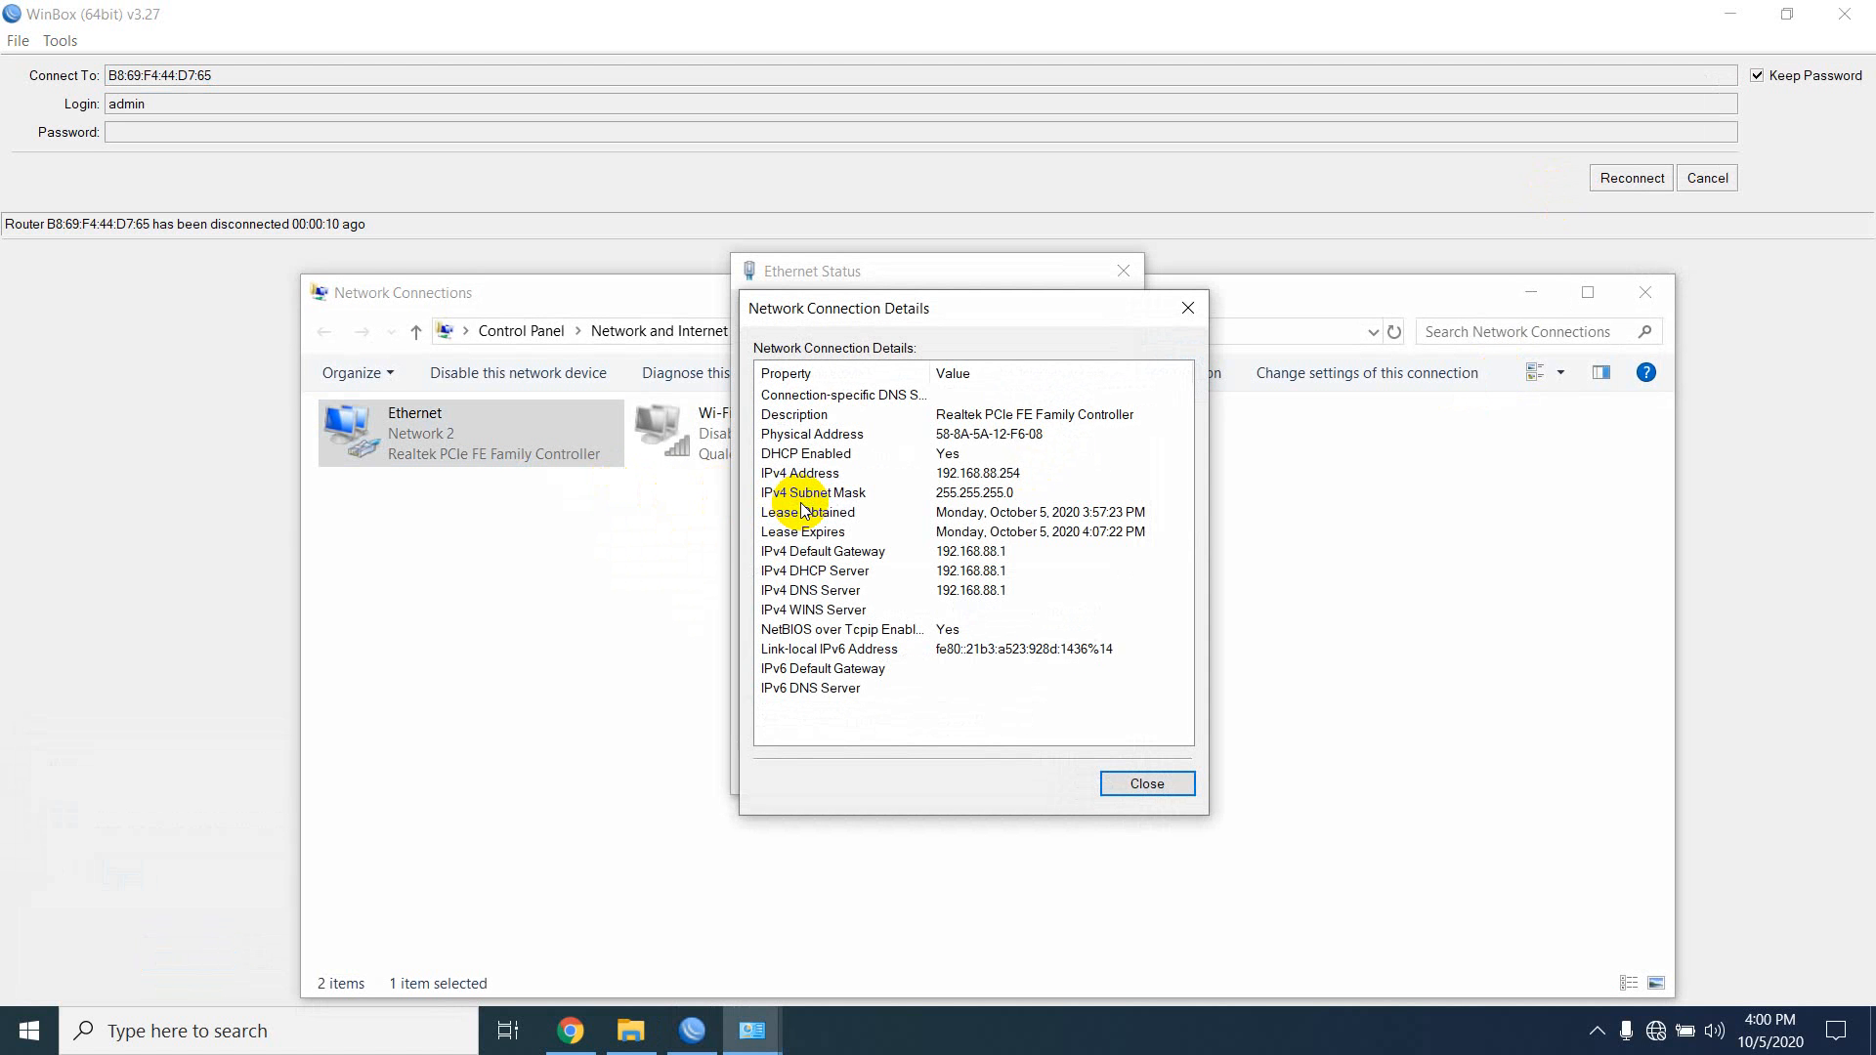
pyautogui.click(1185, 310)
pyautogui.click(1125, 273)
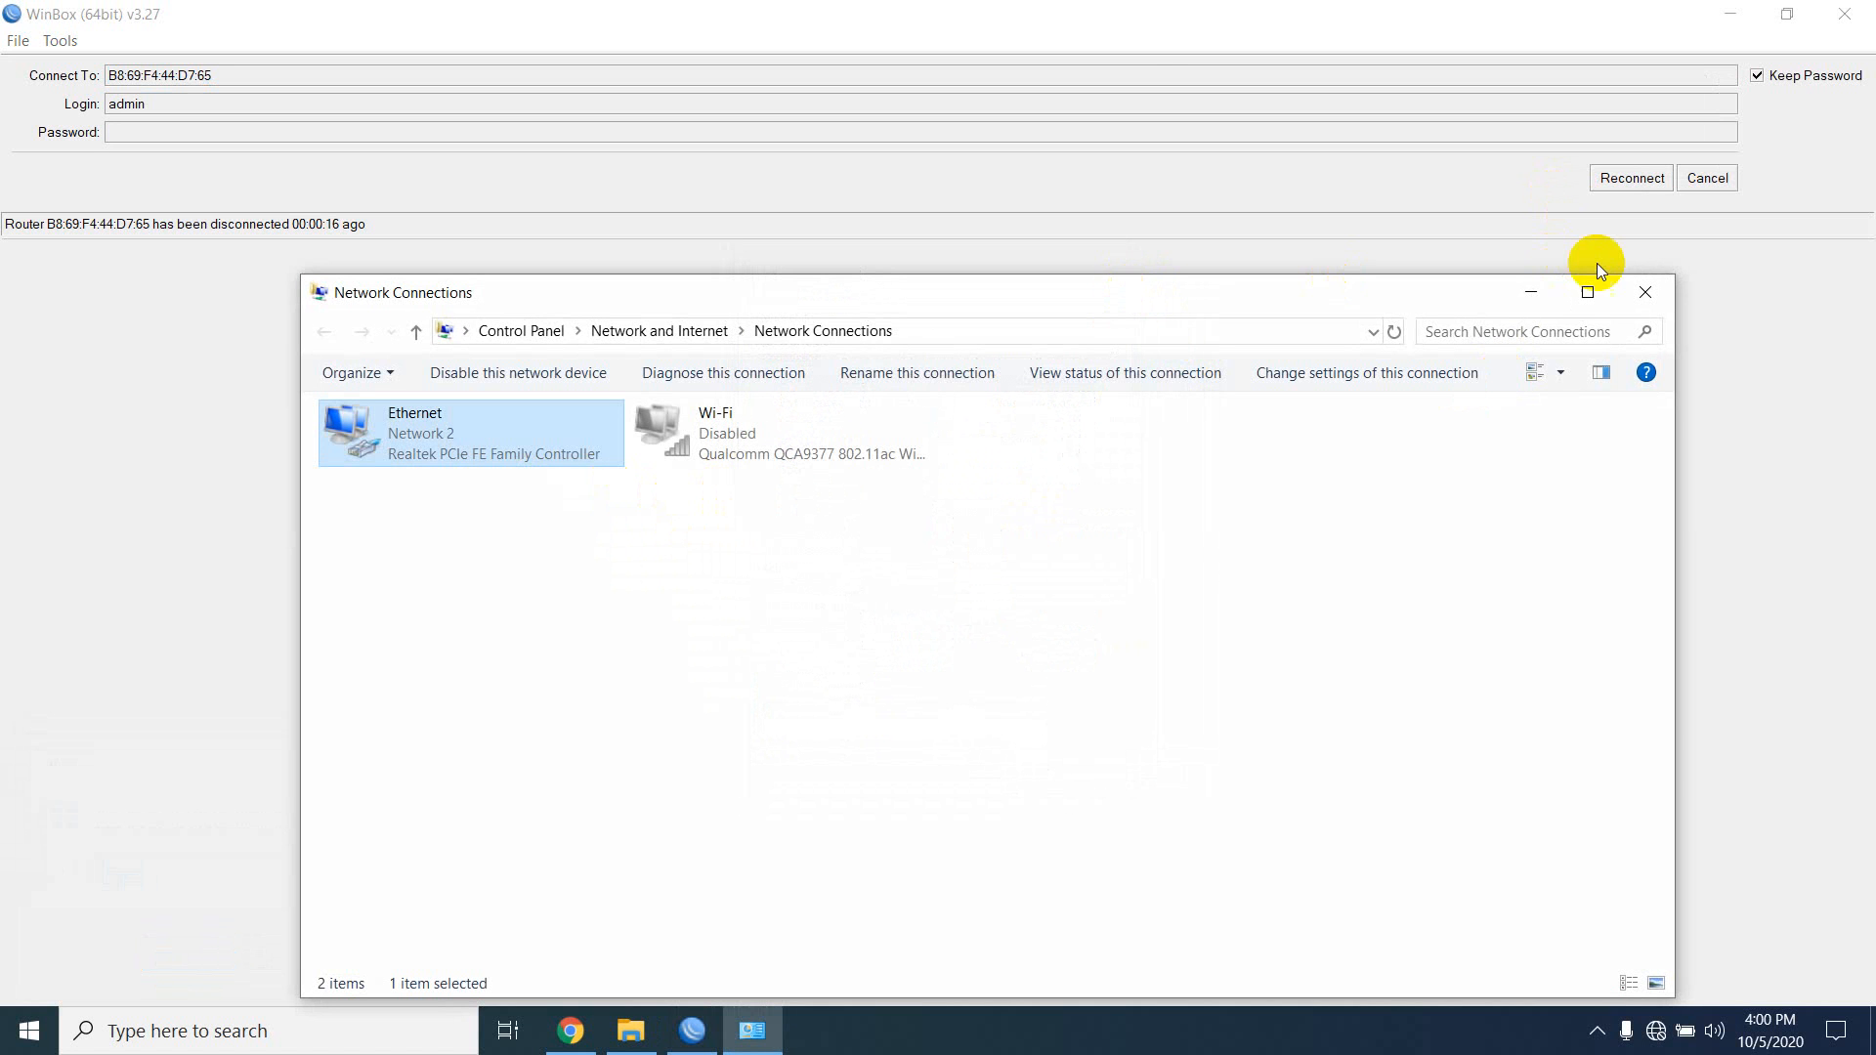
pyautogui.click(1649, 293)
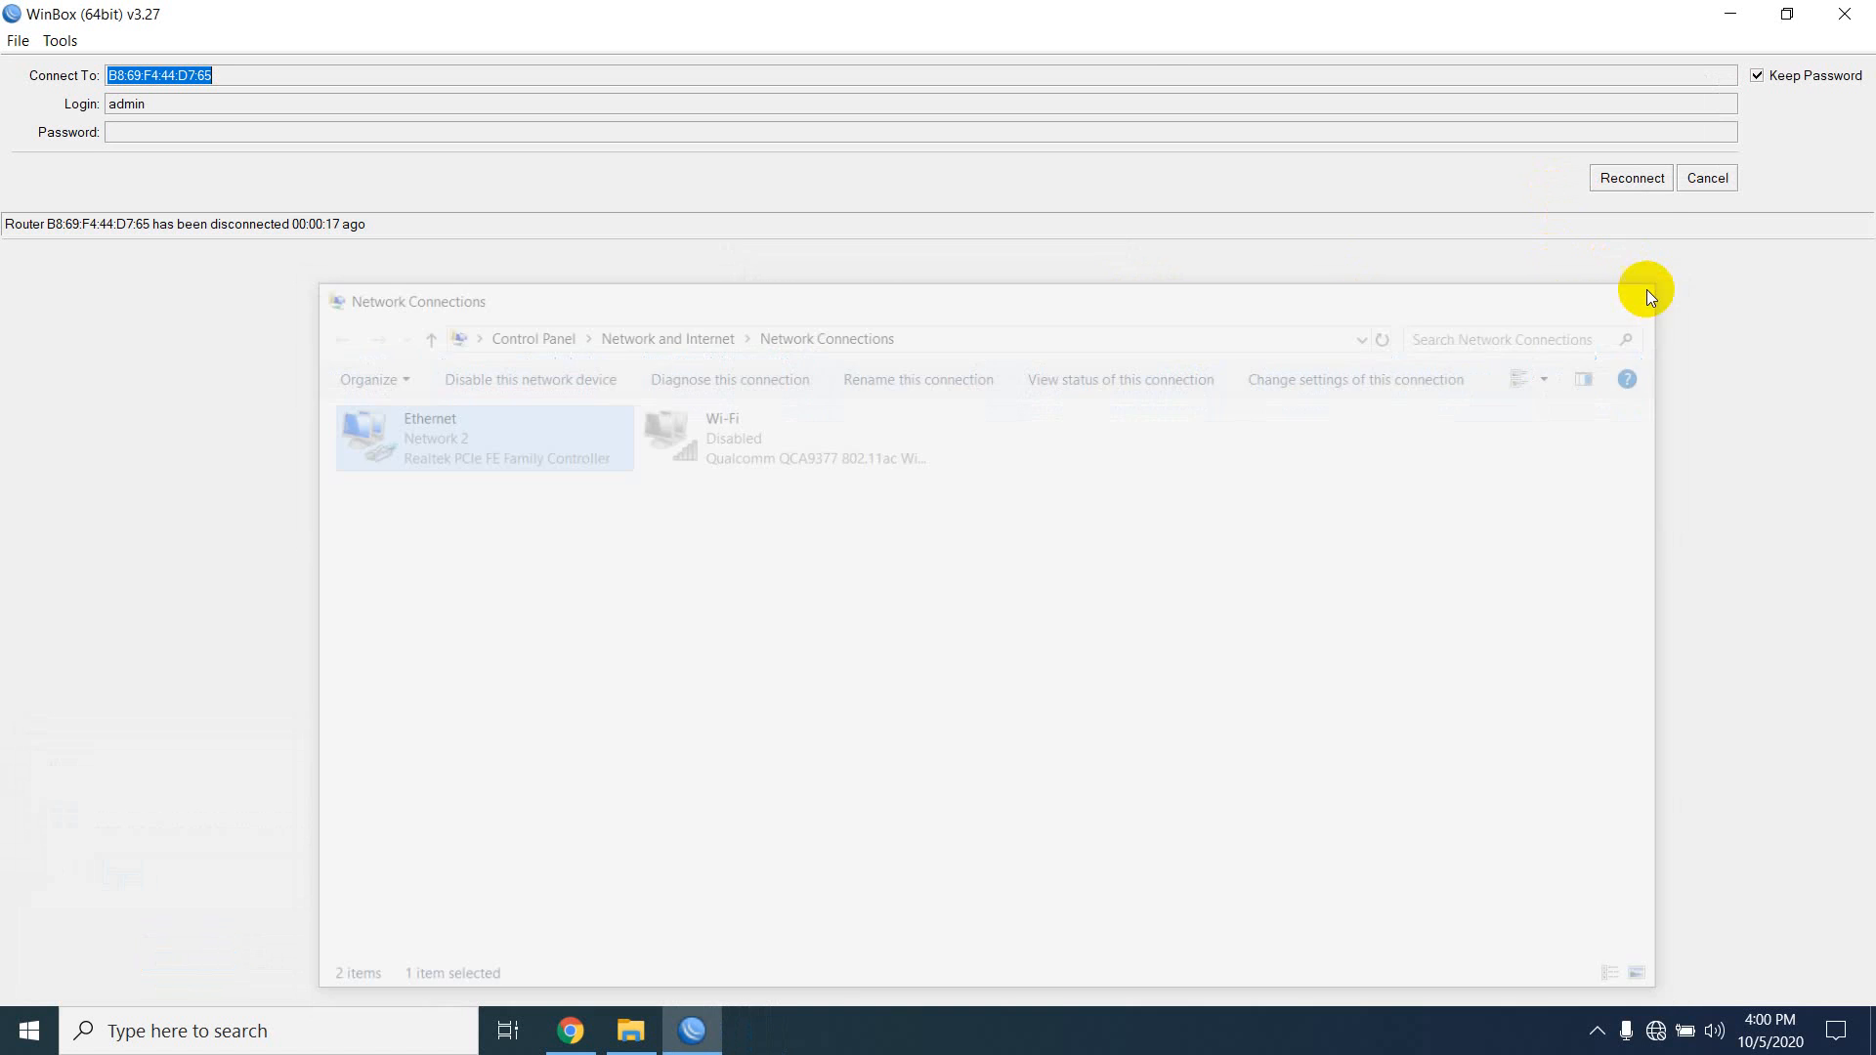
pyautogui.click(1845, 14)
# Step: Minimize the Downloads window and refresh the desktop
pyautogui.click(1731, 14)
pyautogui.rightClick(1424, 10)
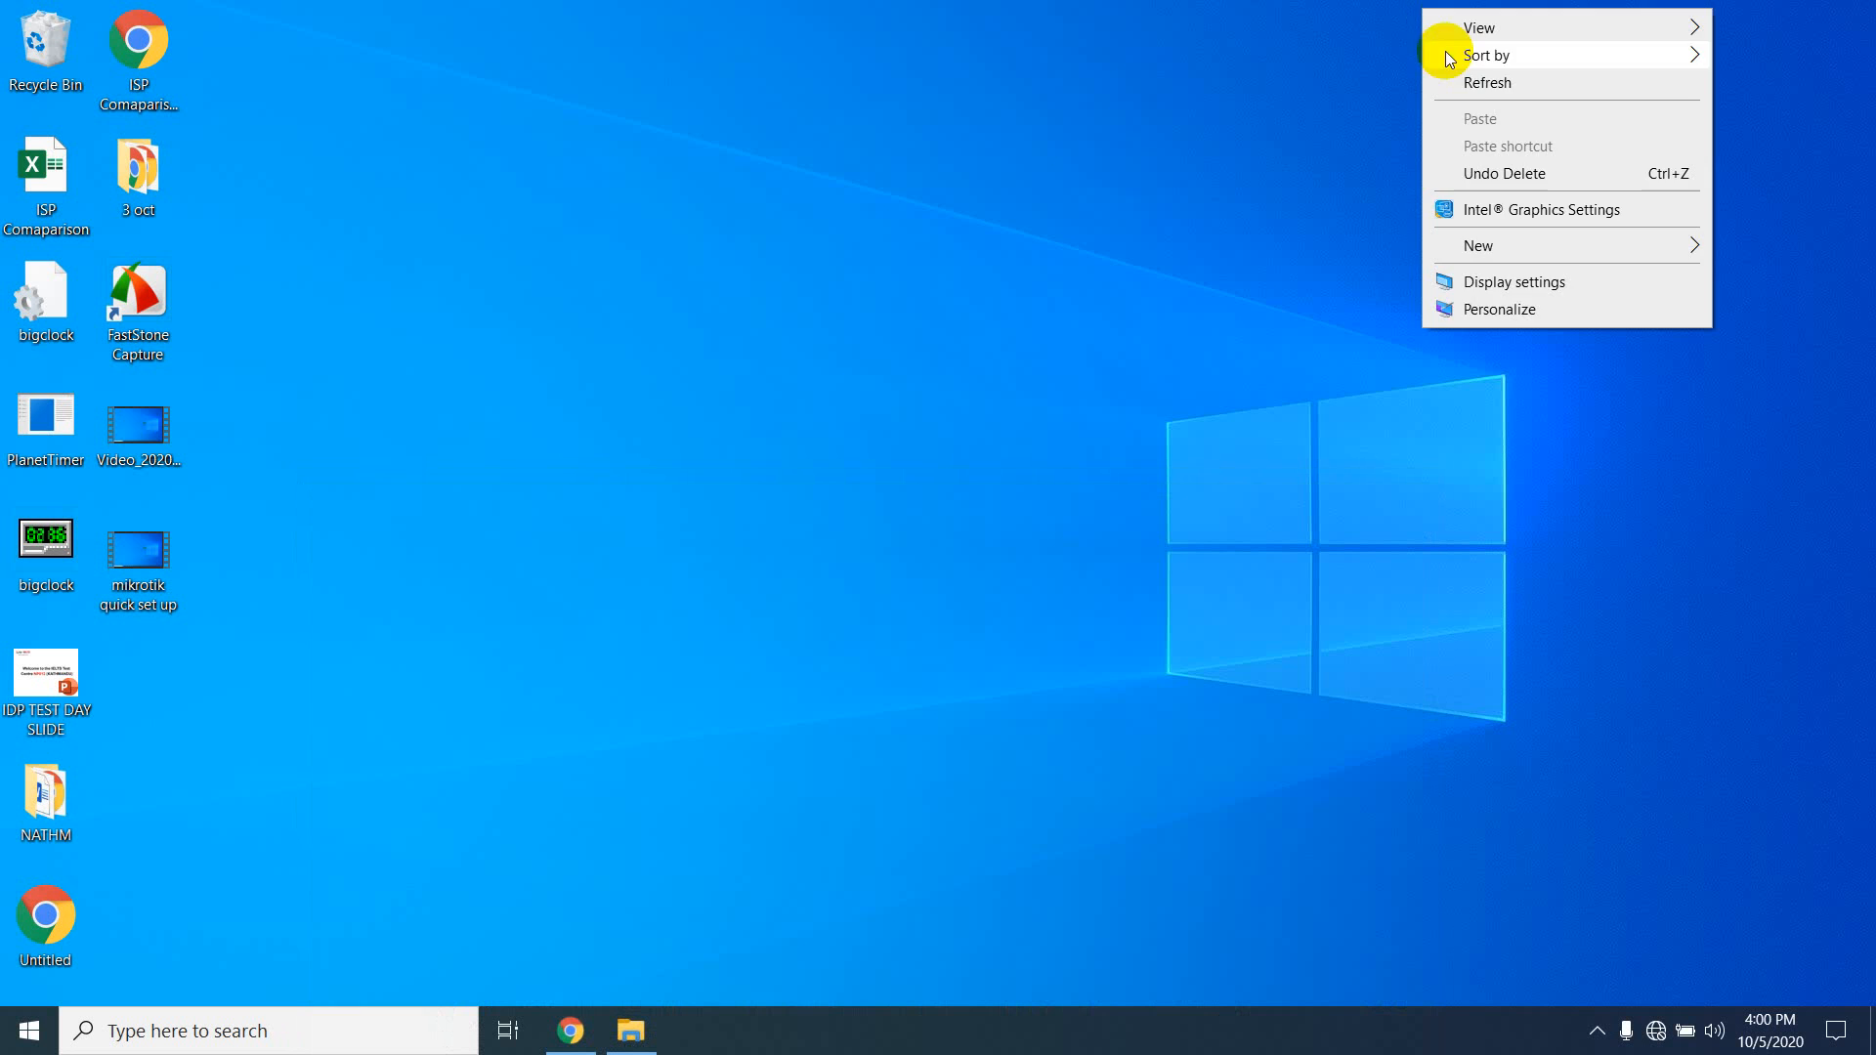
pyautogui.click(1481, 86)
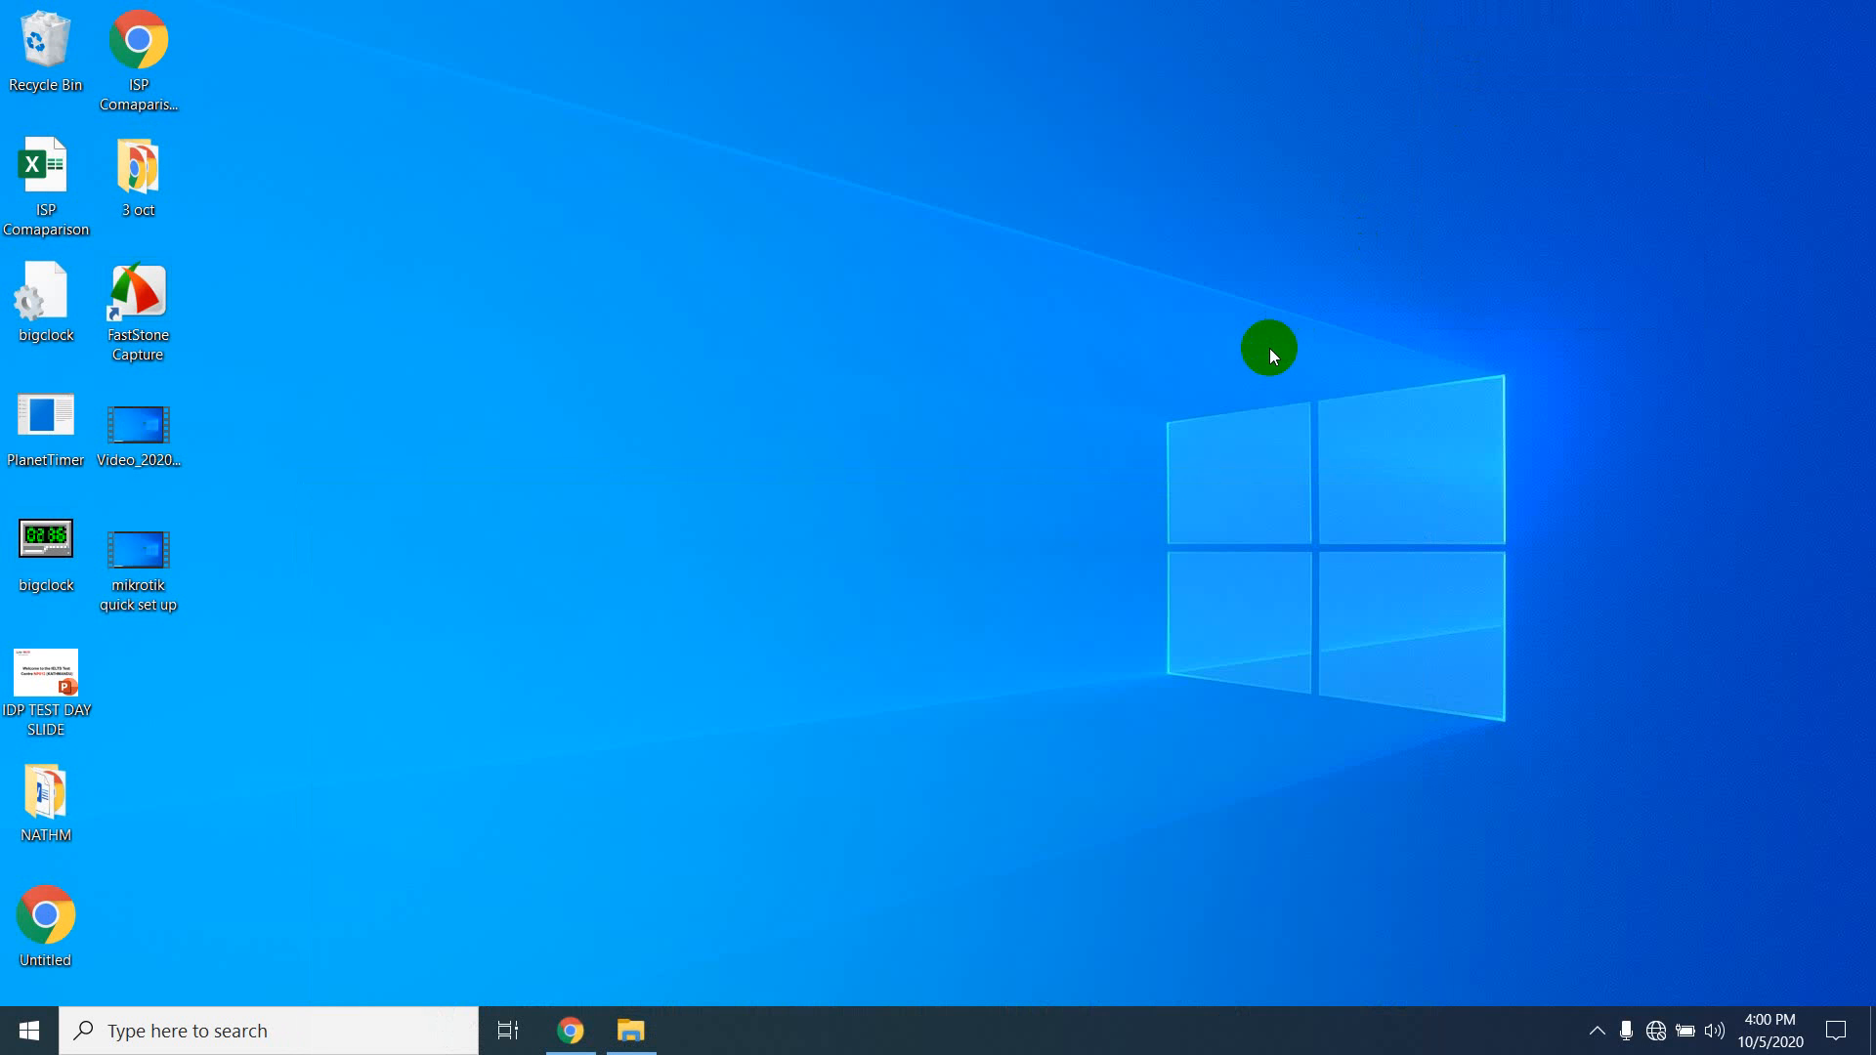
# Step: Open Network Connections and read the Ethernet details: 192.168.88.254, gateway 192.168.88.1
pyautogui.press('super+r')
pyautogui.press('Return')
pyautogui.click(461, 461)
pyautogui.doubleClick(467, 453)
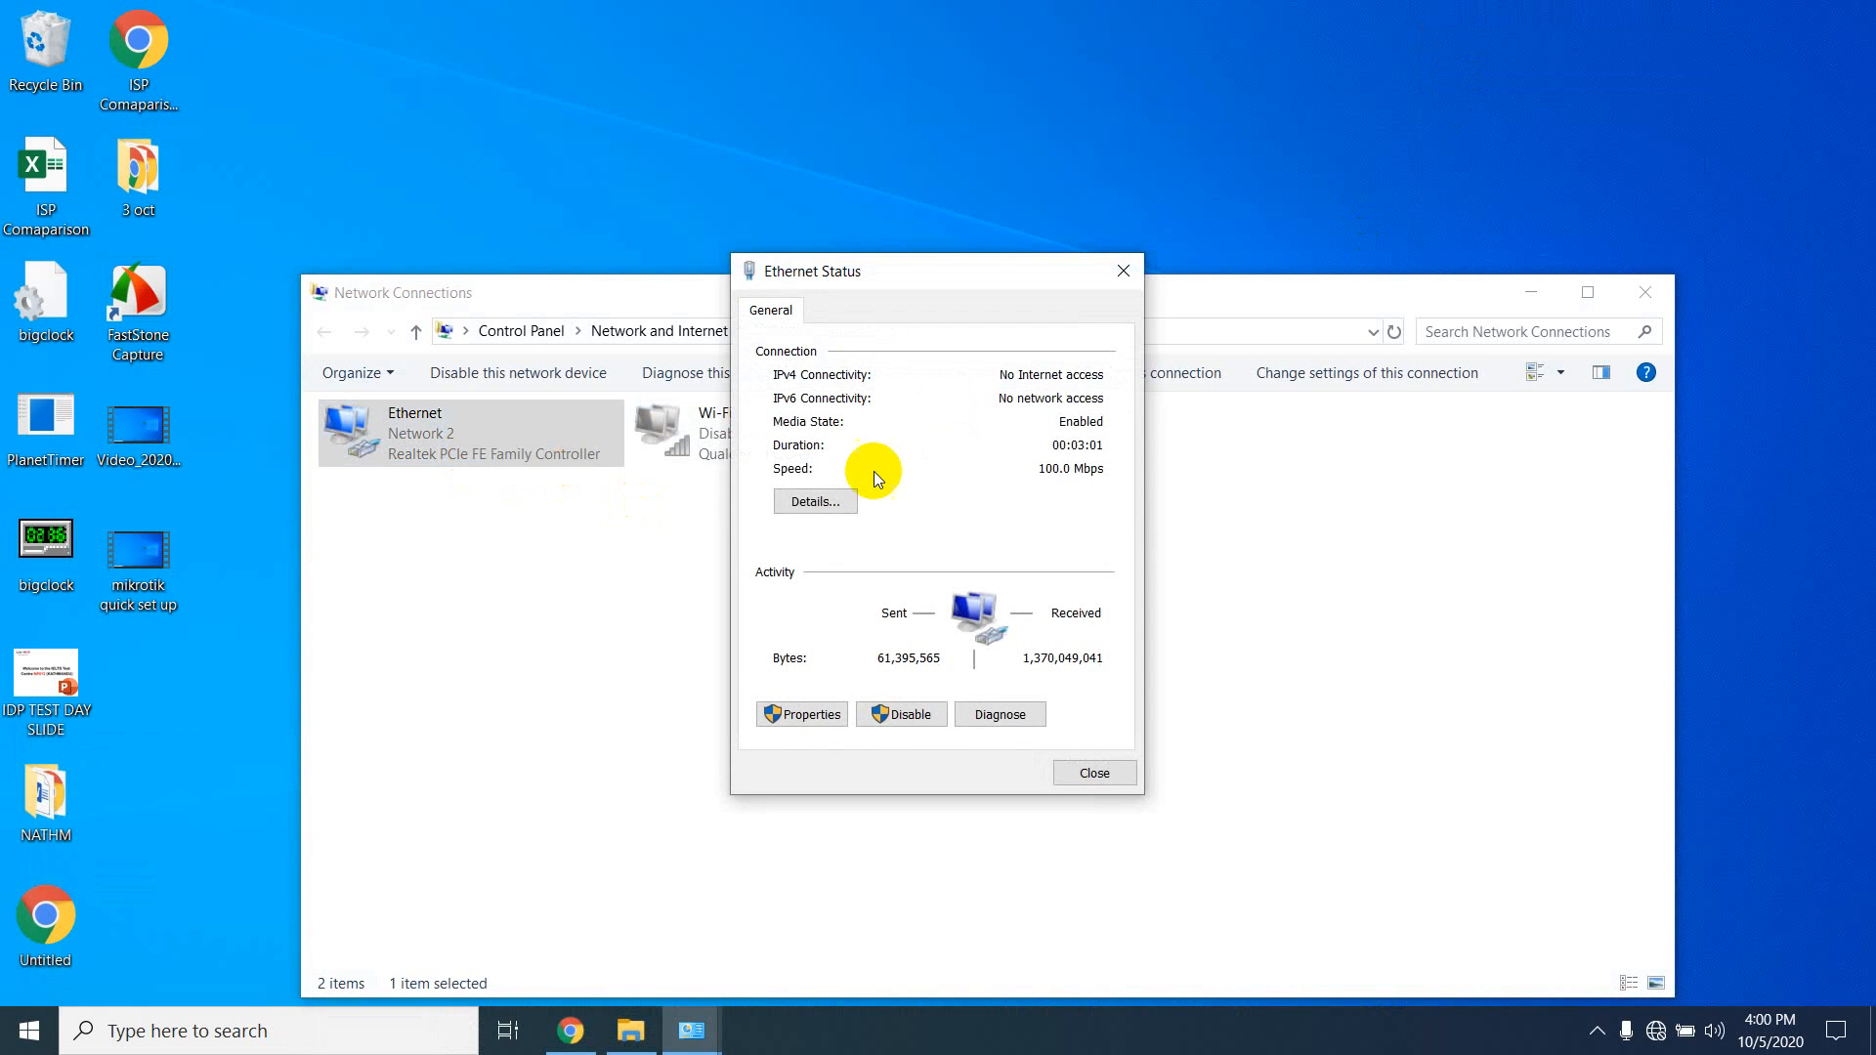
pyautogui.click(850, 499)
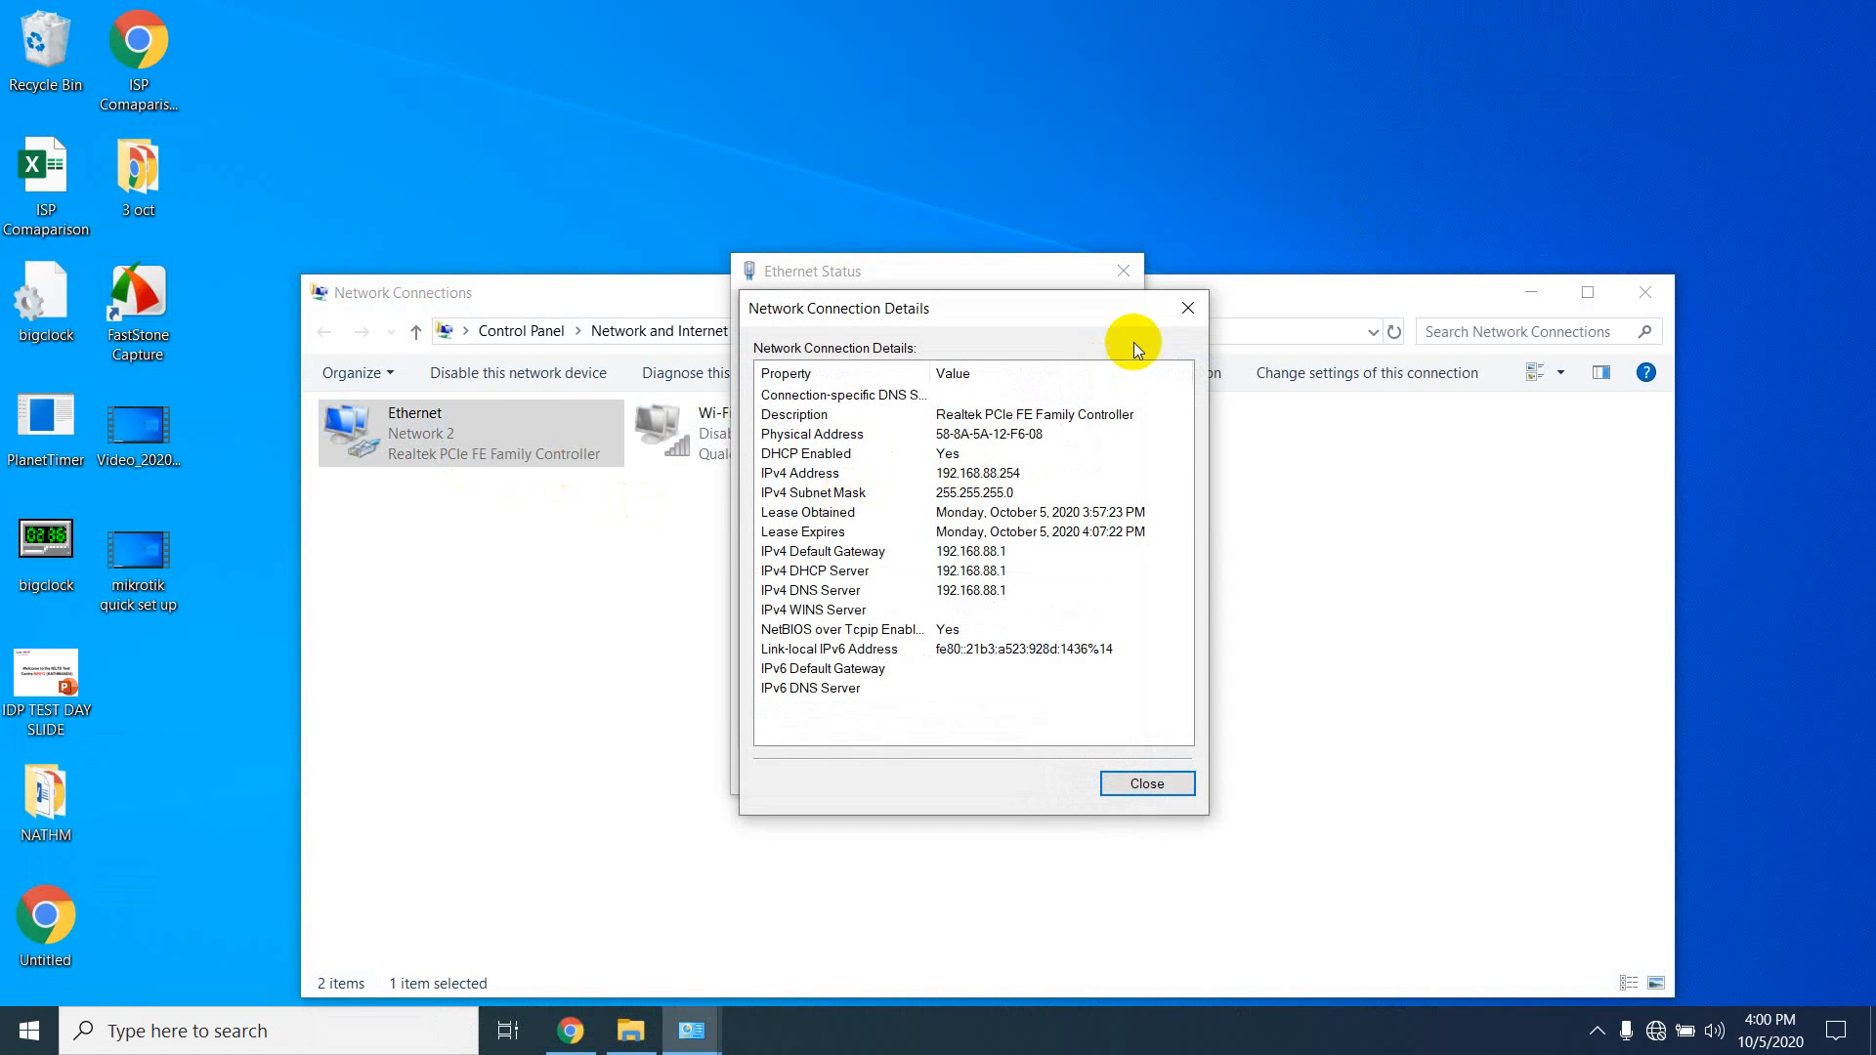
pyautogui.click(1187, 305)
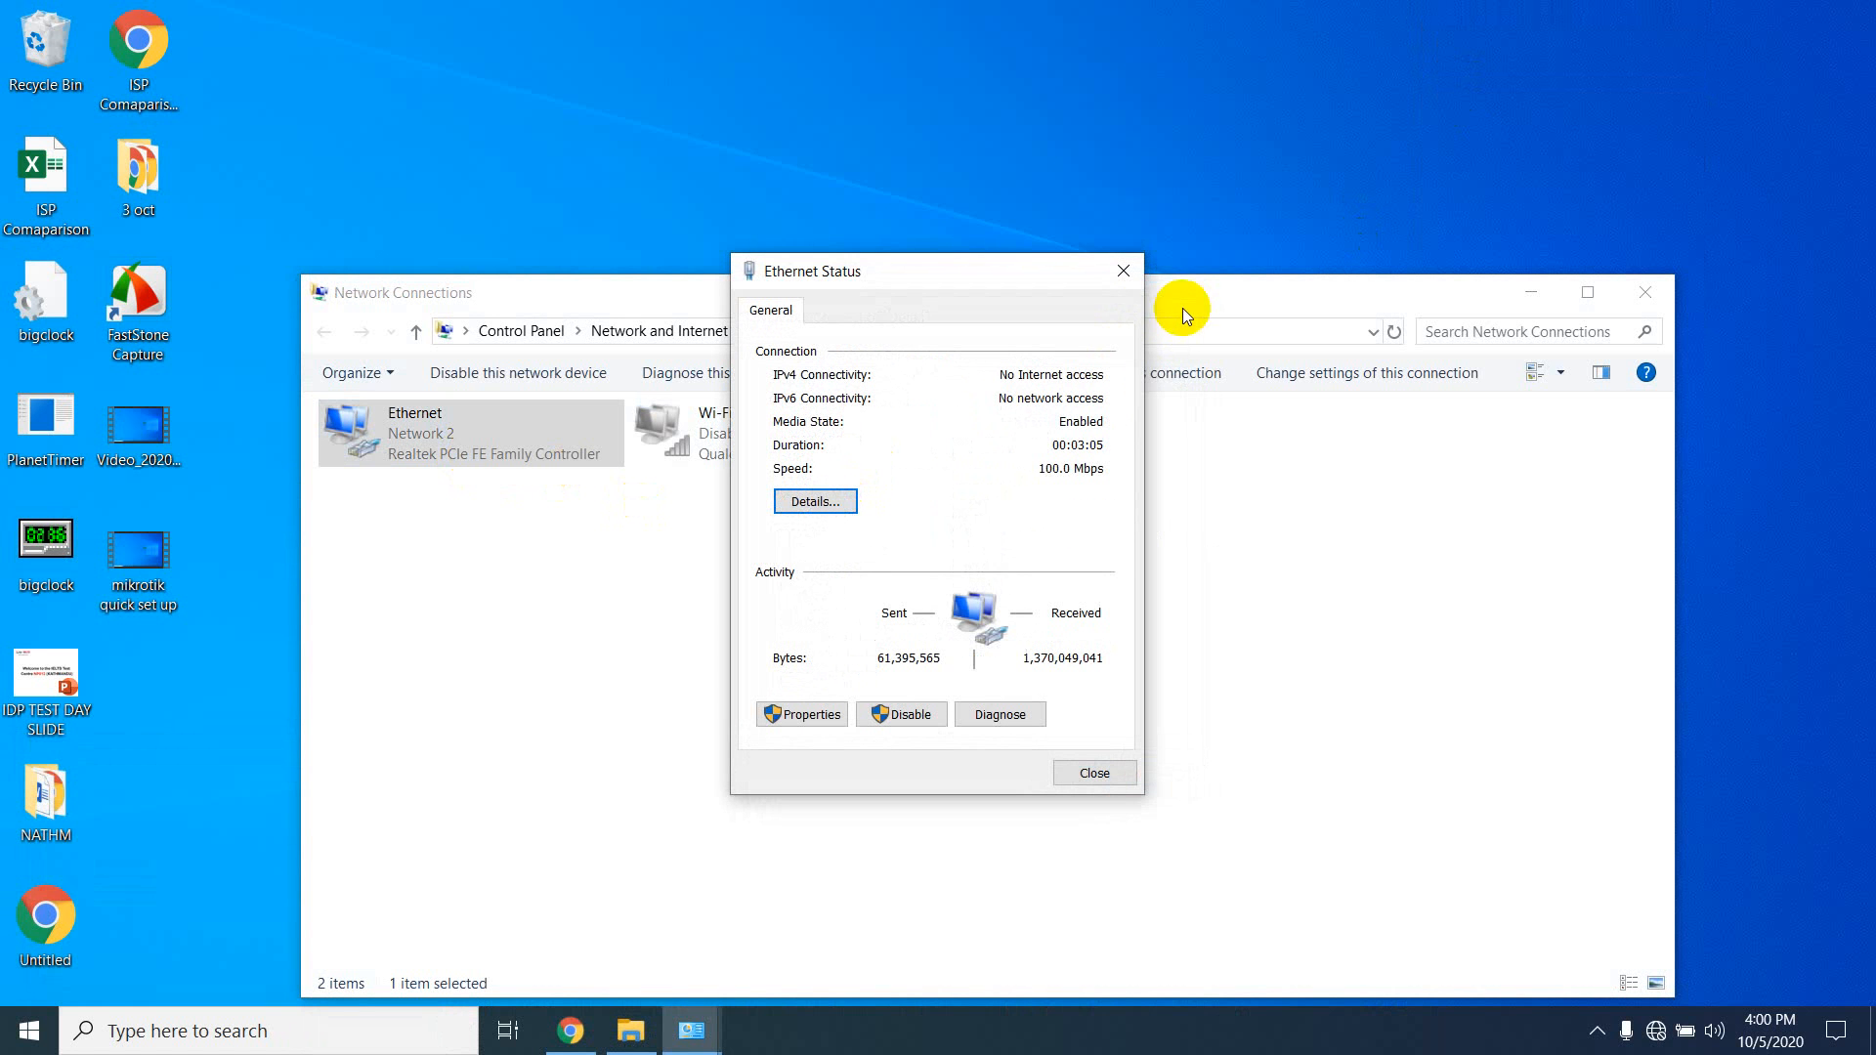
pyautogui.click(1126, 275)
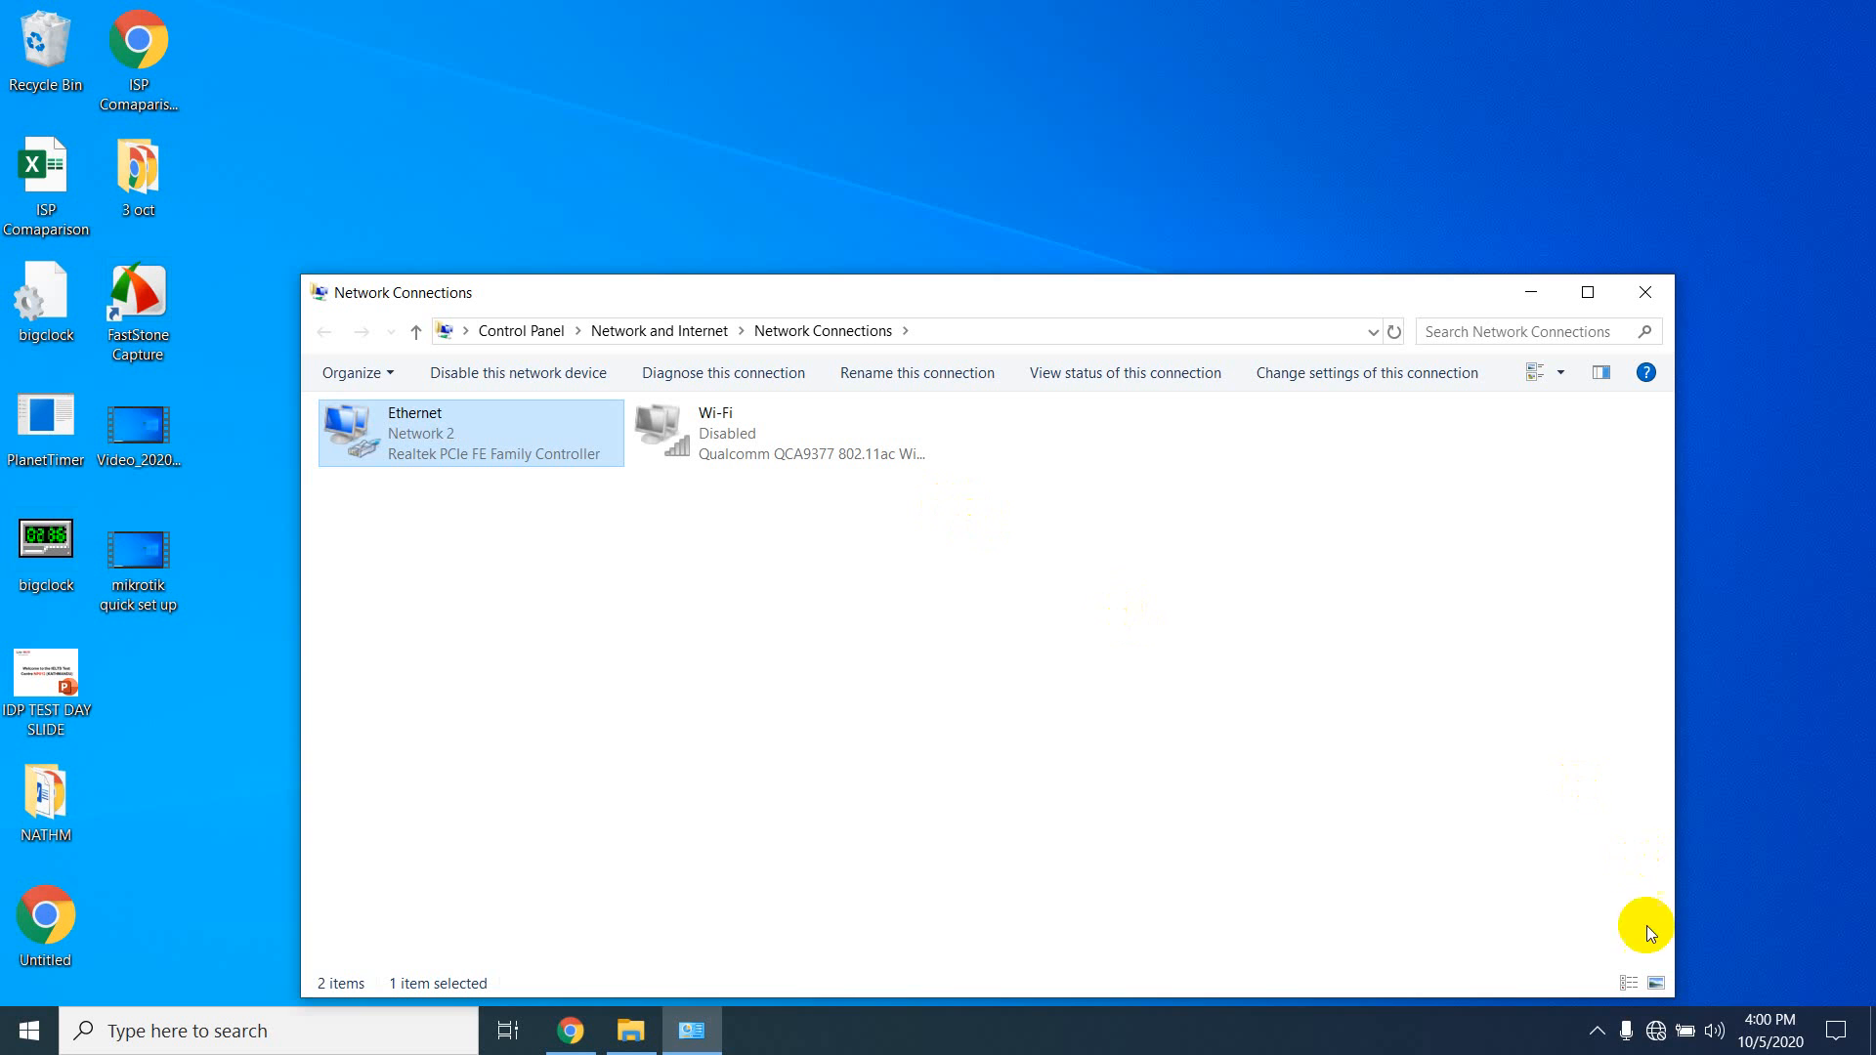
# Step: Confirm Ethernet now has 192.168.10.254 with gateway 192.168.10.1, then close Network Connections
pyautogui.click(1596, 1032)
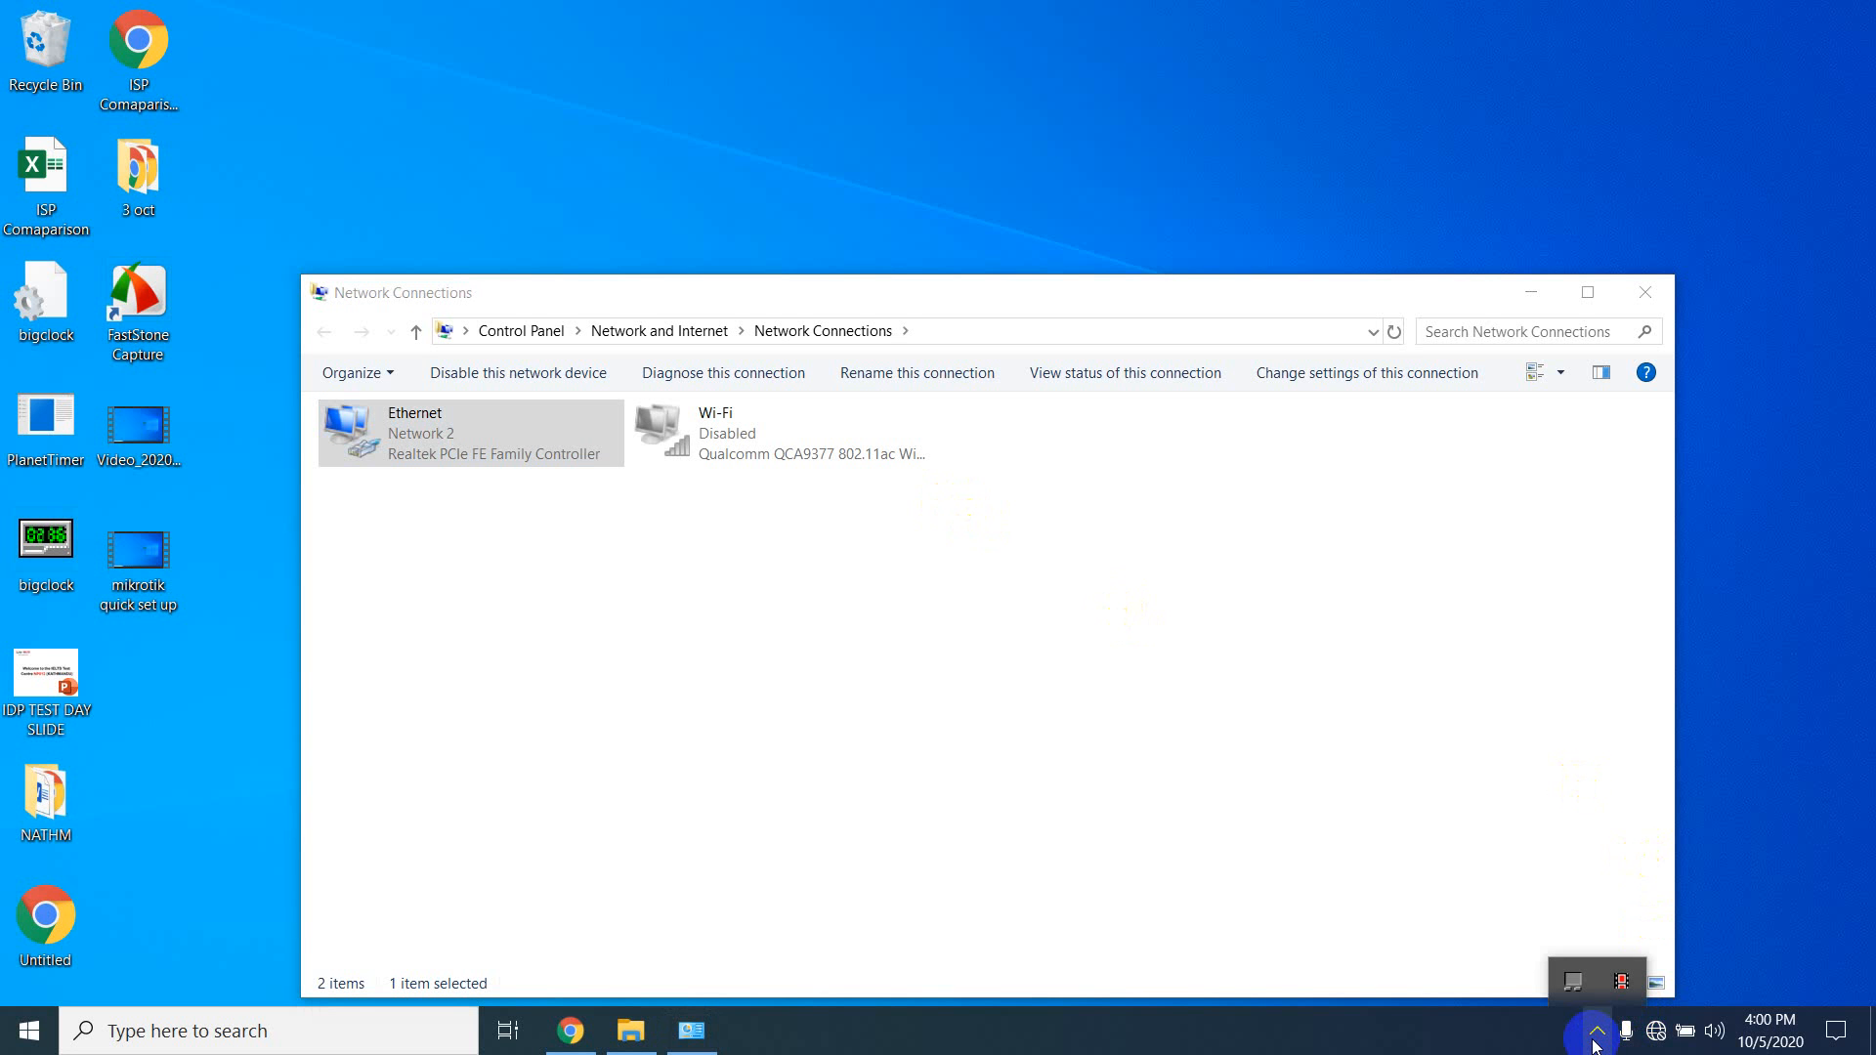
pyautogui.click(1597, 1032)
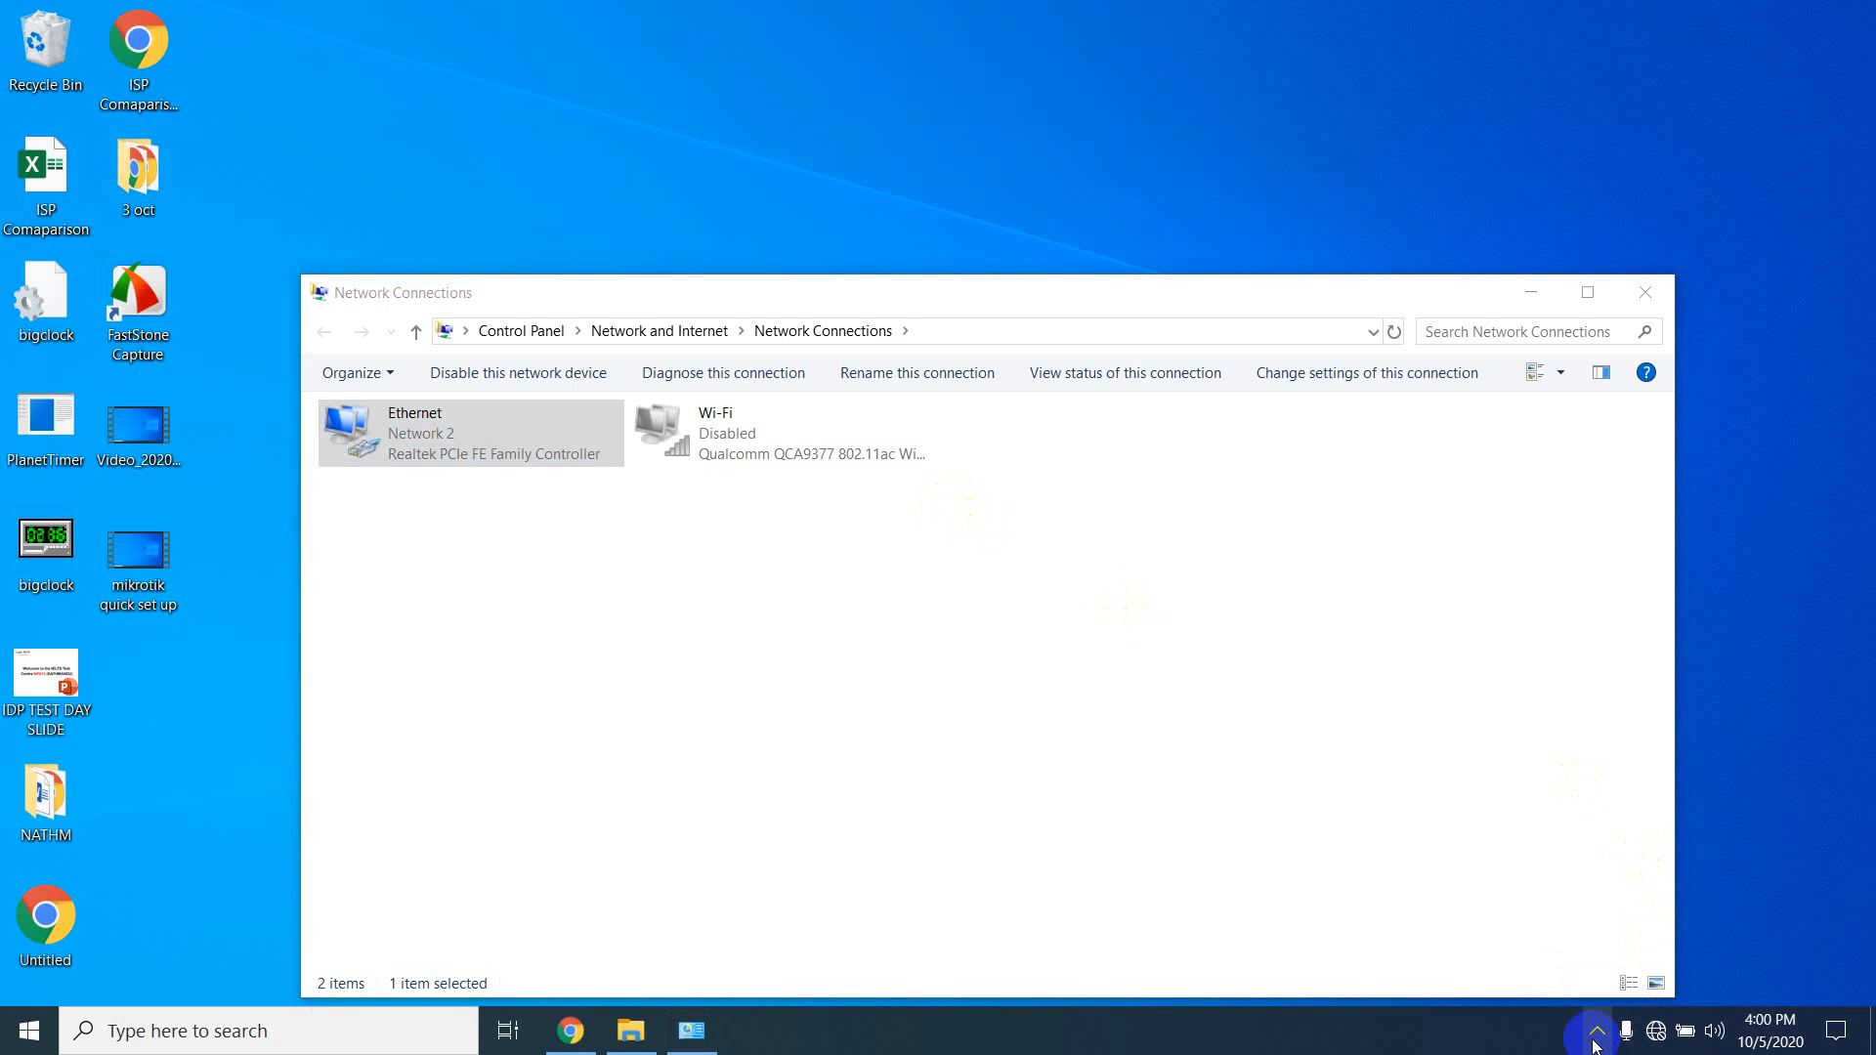
pyautogui.doubleClick(481, 415)
pyautogui.click(788, 506)
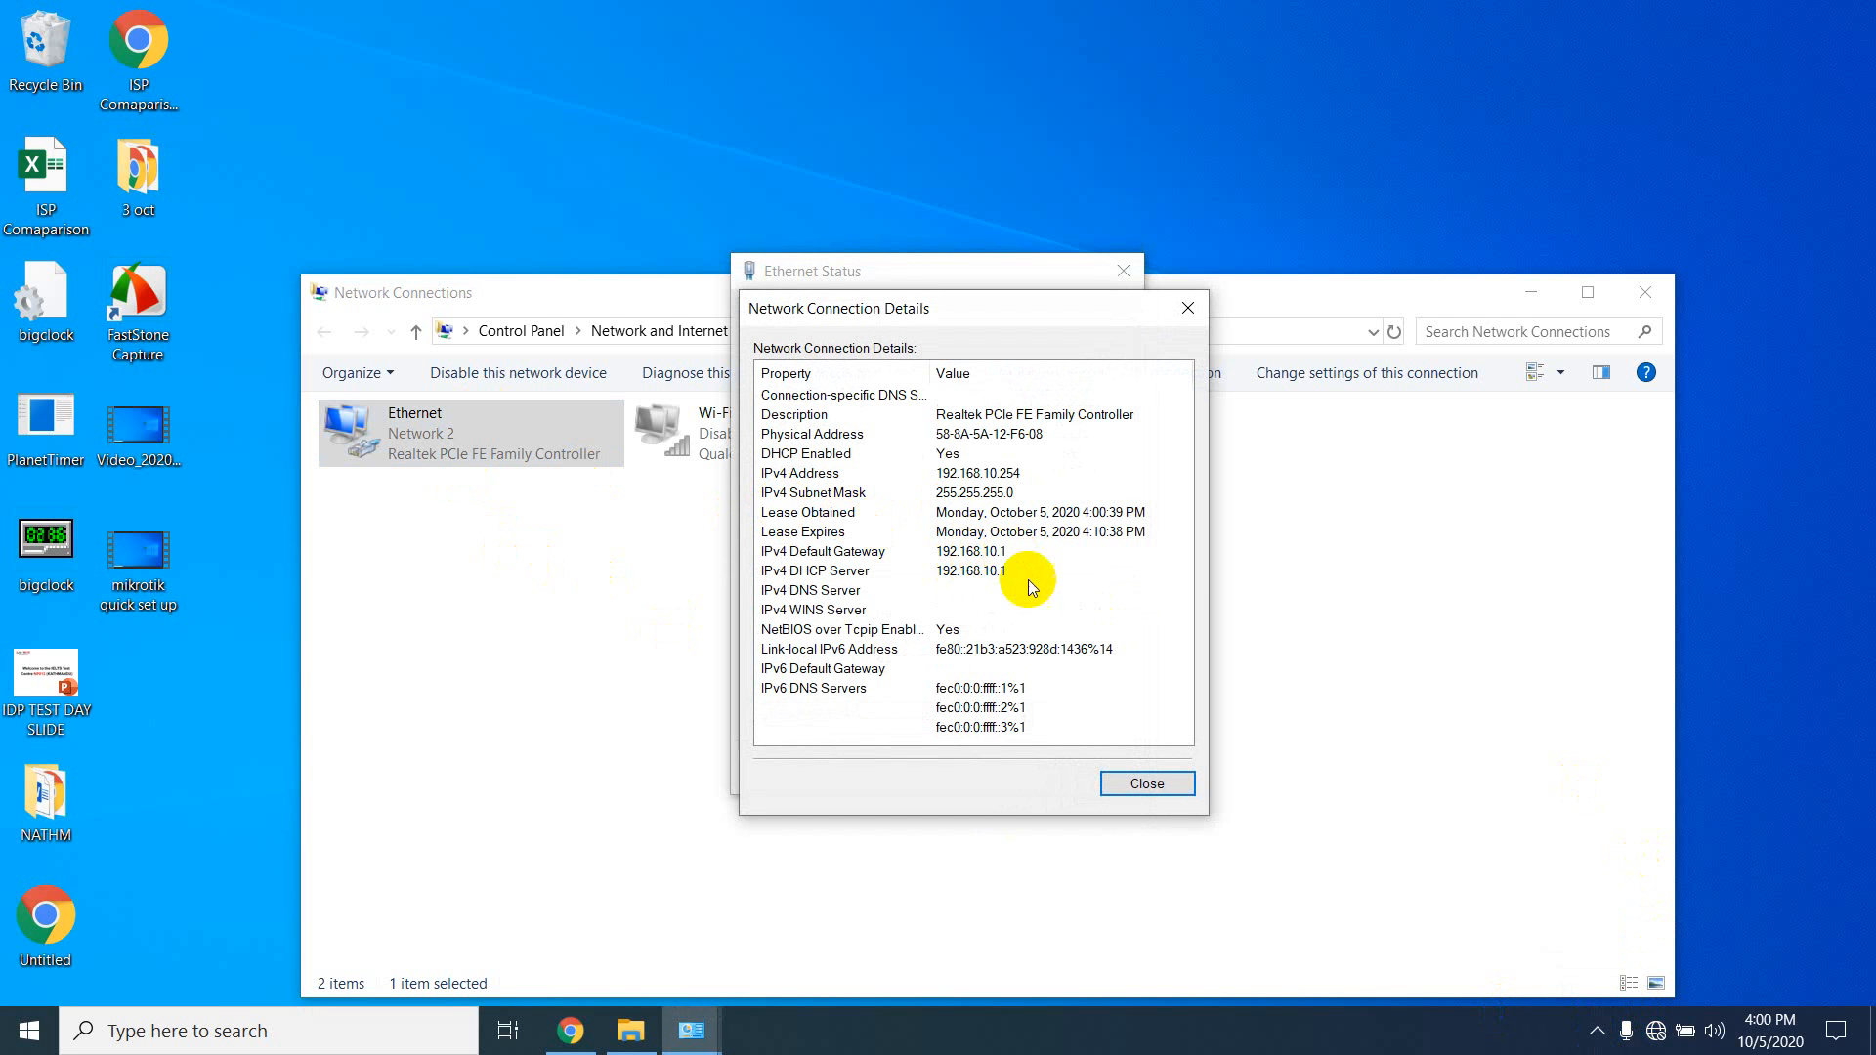
pyautogui.click(1168, 783)
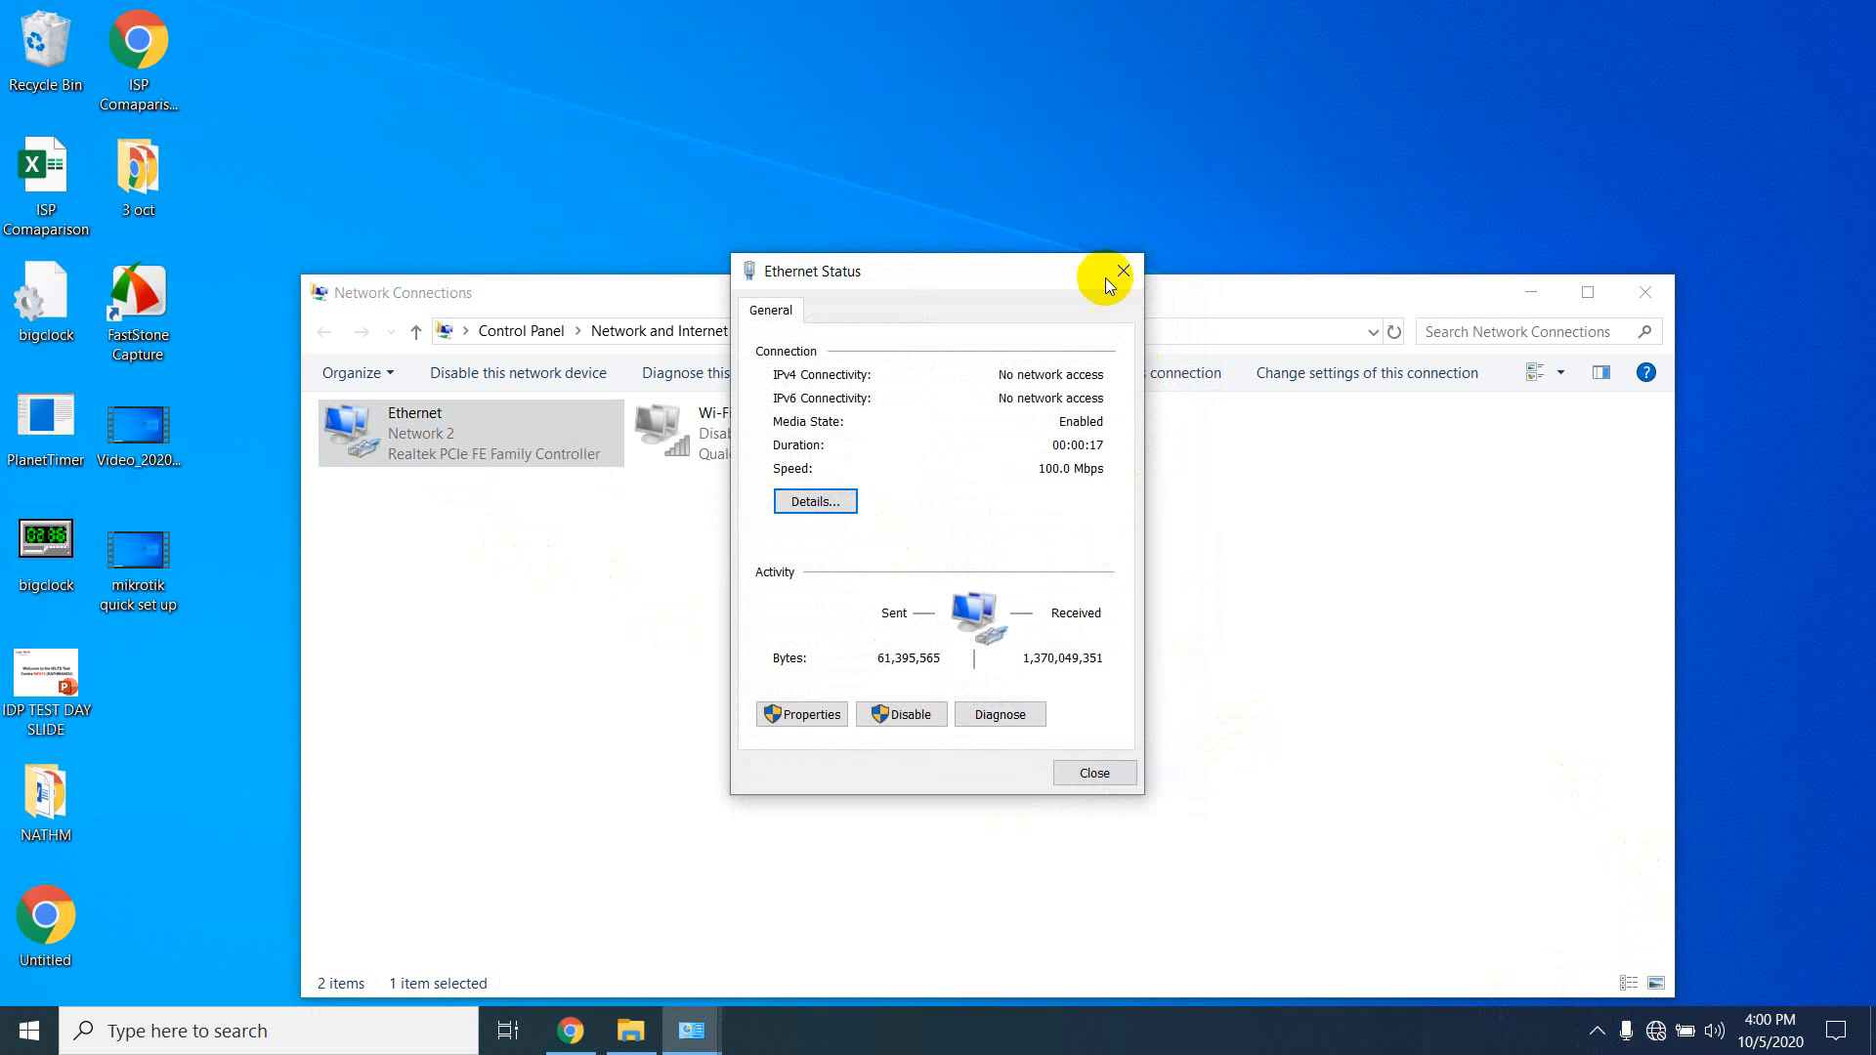
pyautogui.click(1122, 271)
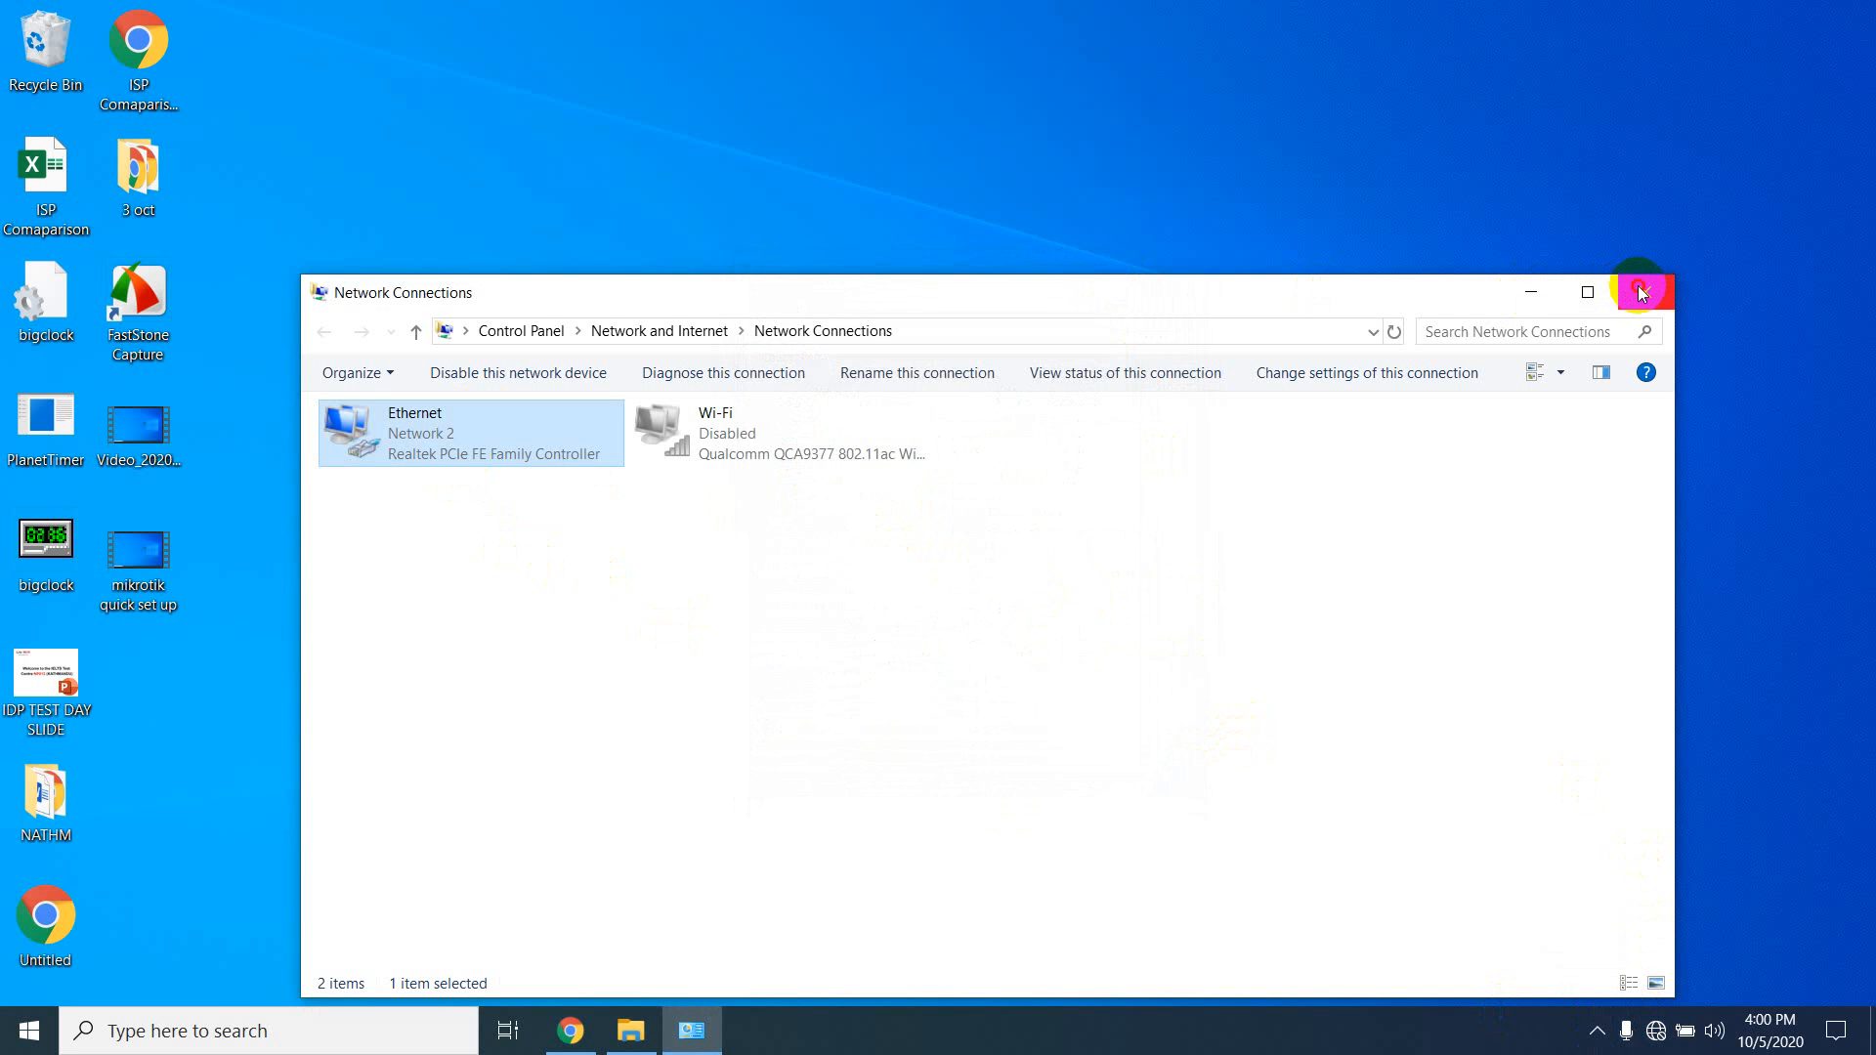
pyautogui.click(1645, 291)
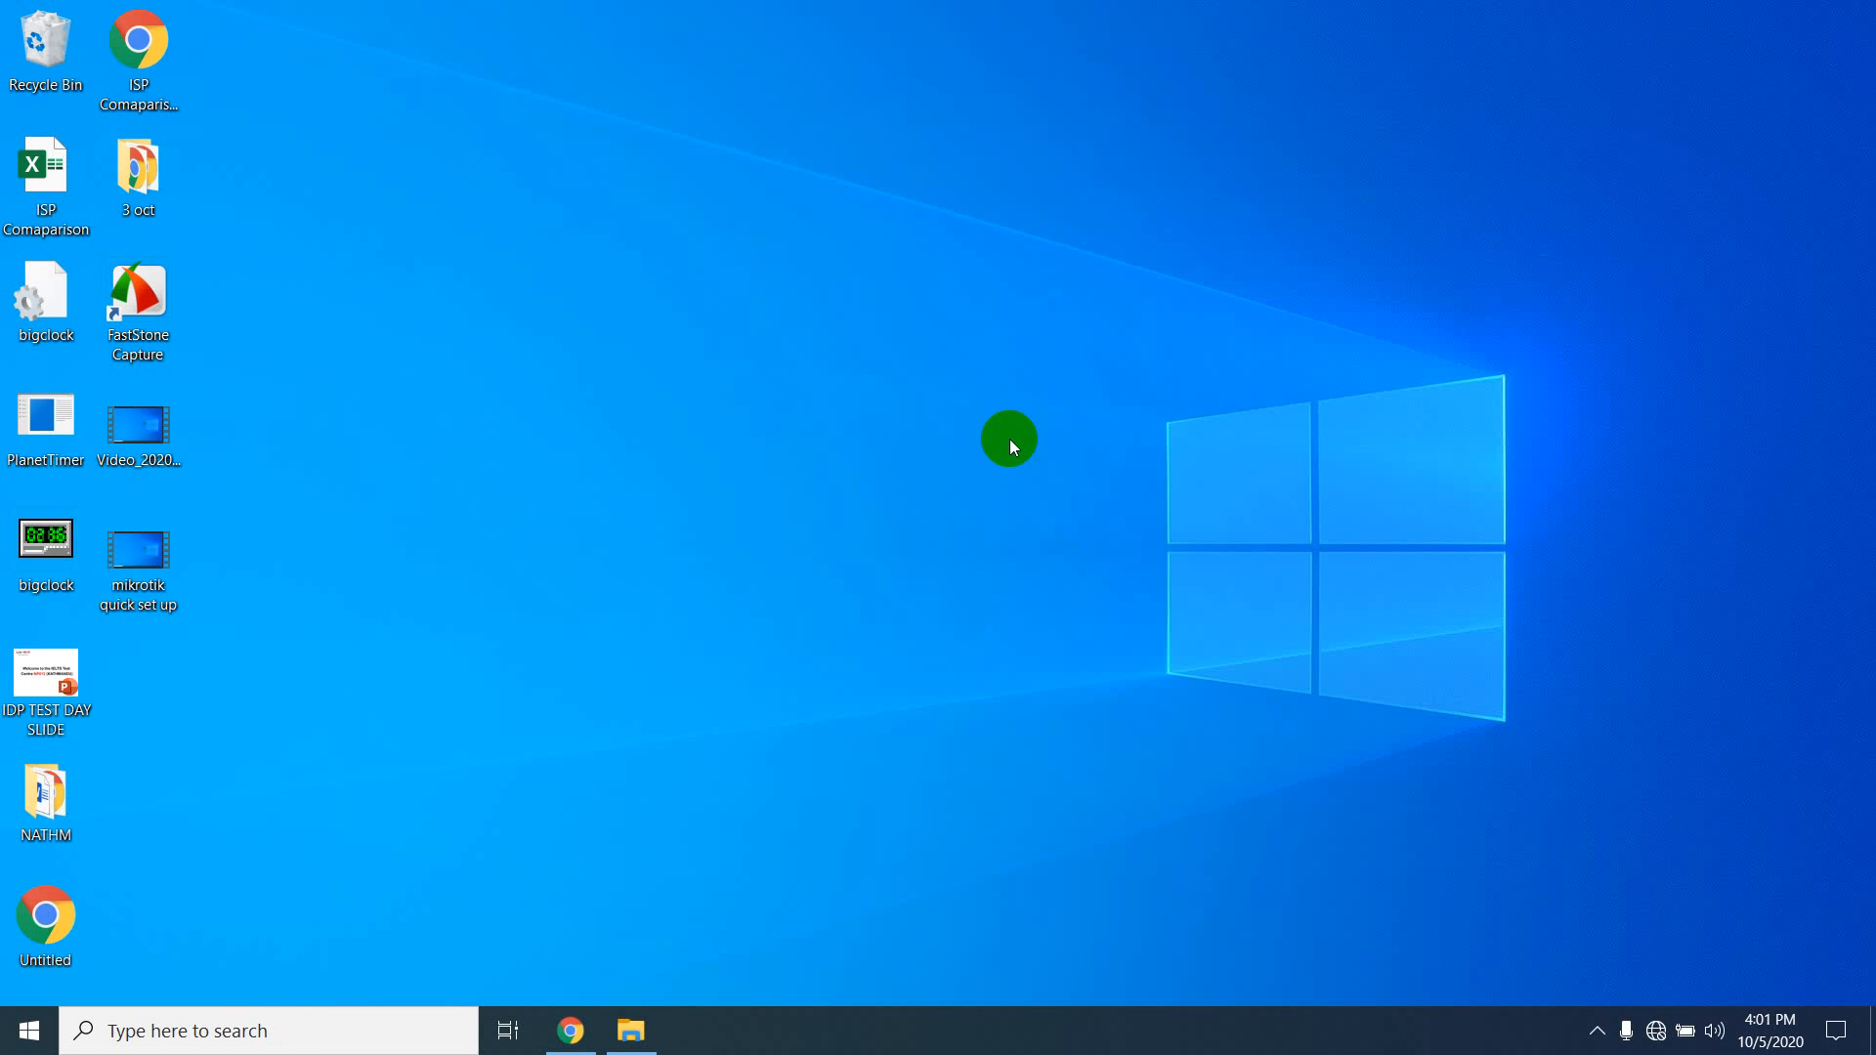
# Step: Refresh the desktop, reopen Network Connections and check the Ethernet status
pyautogui.rightClick(826, 360)
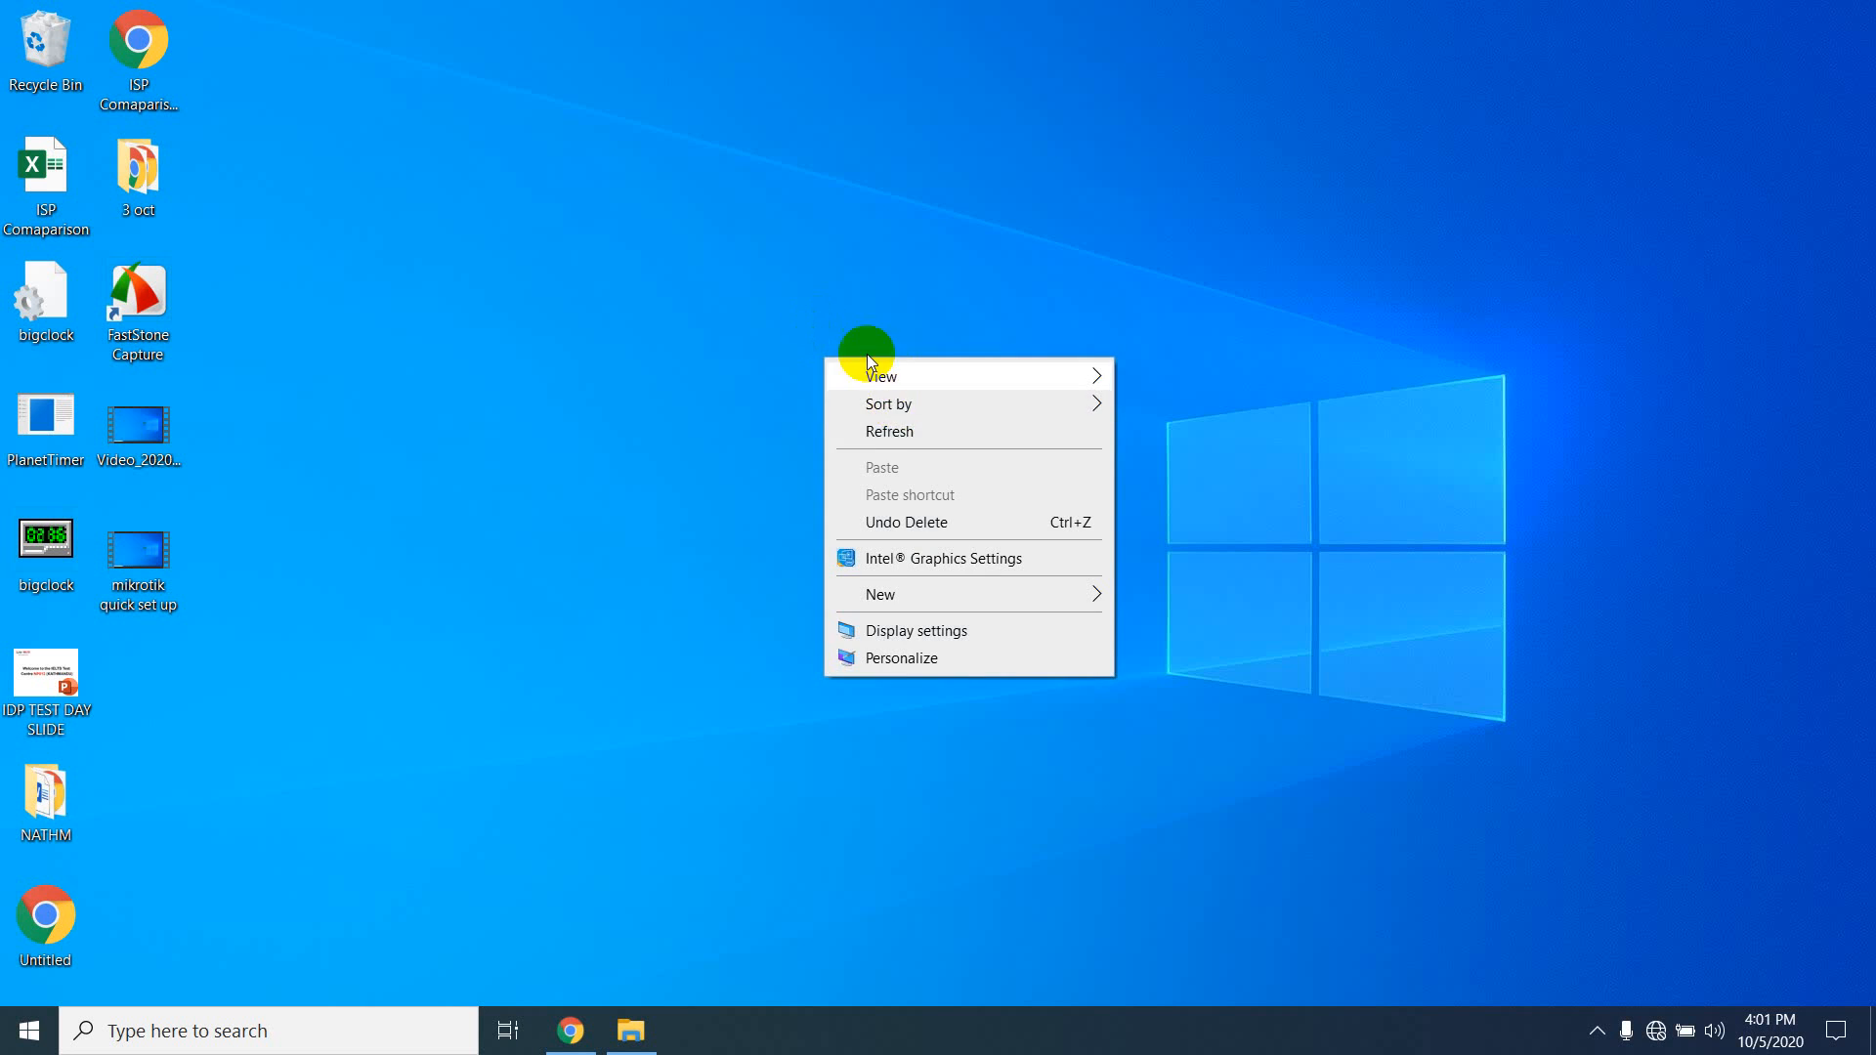
pyautogui.click(909, 444)
pyautogui.press('super+r')
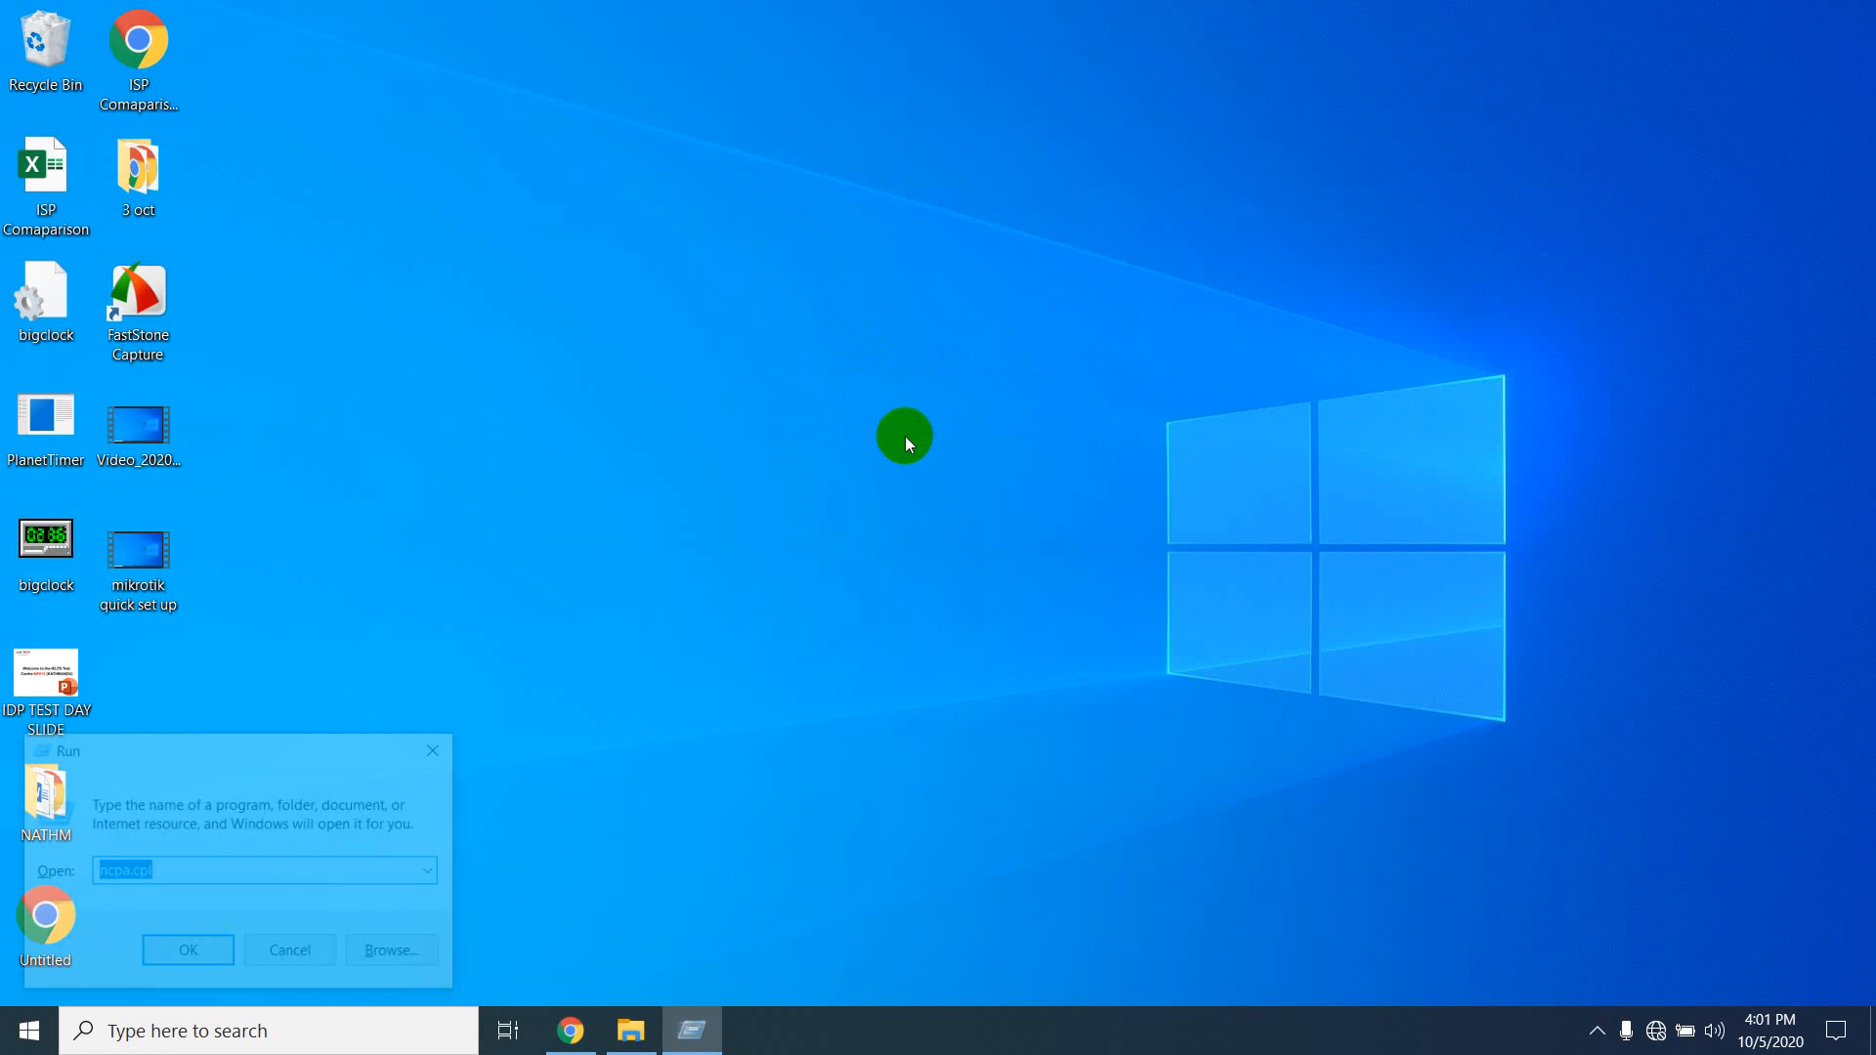
pyautogui.press('Return')
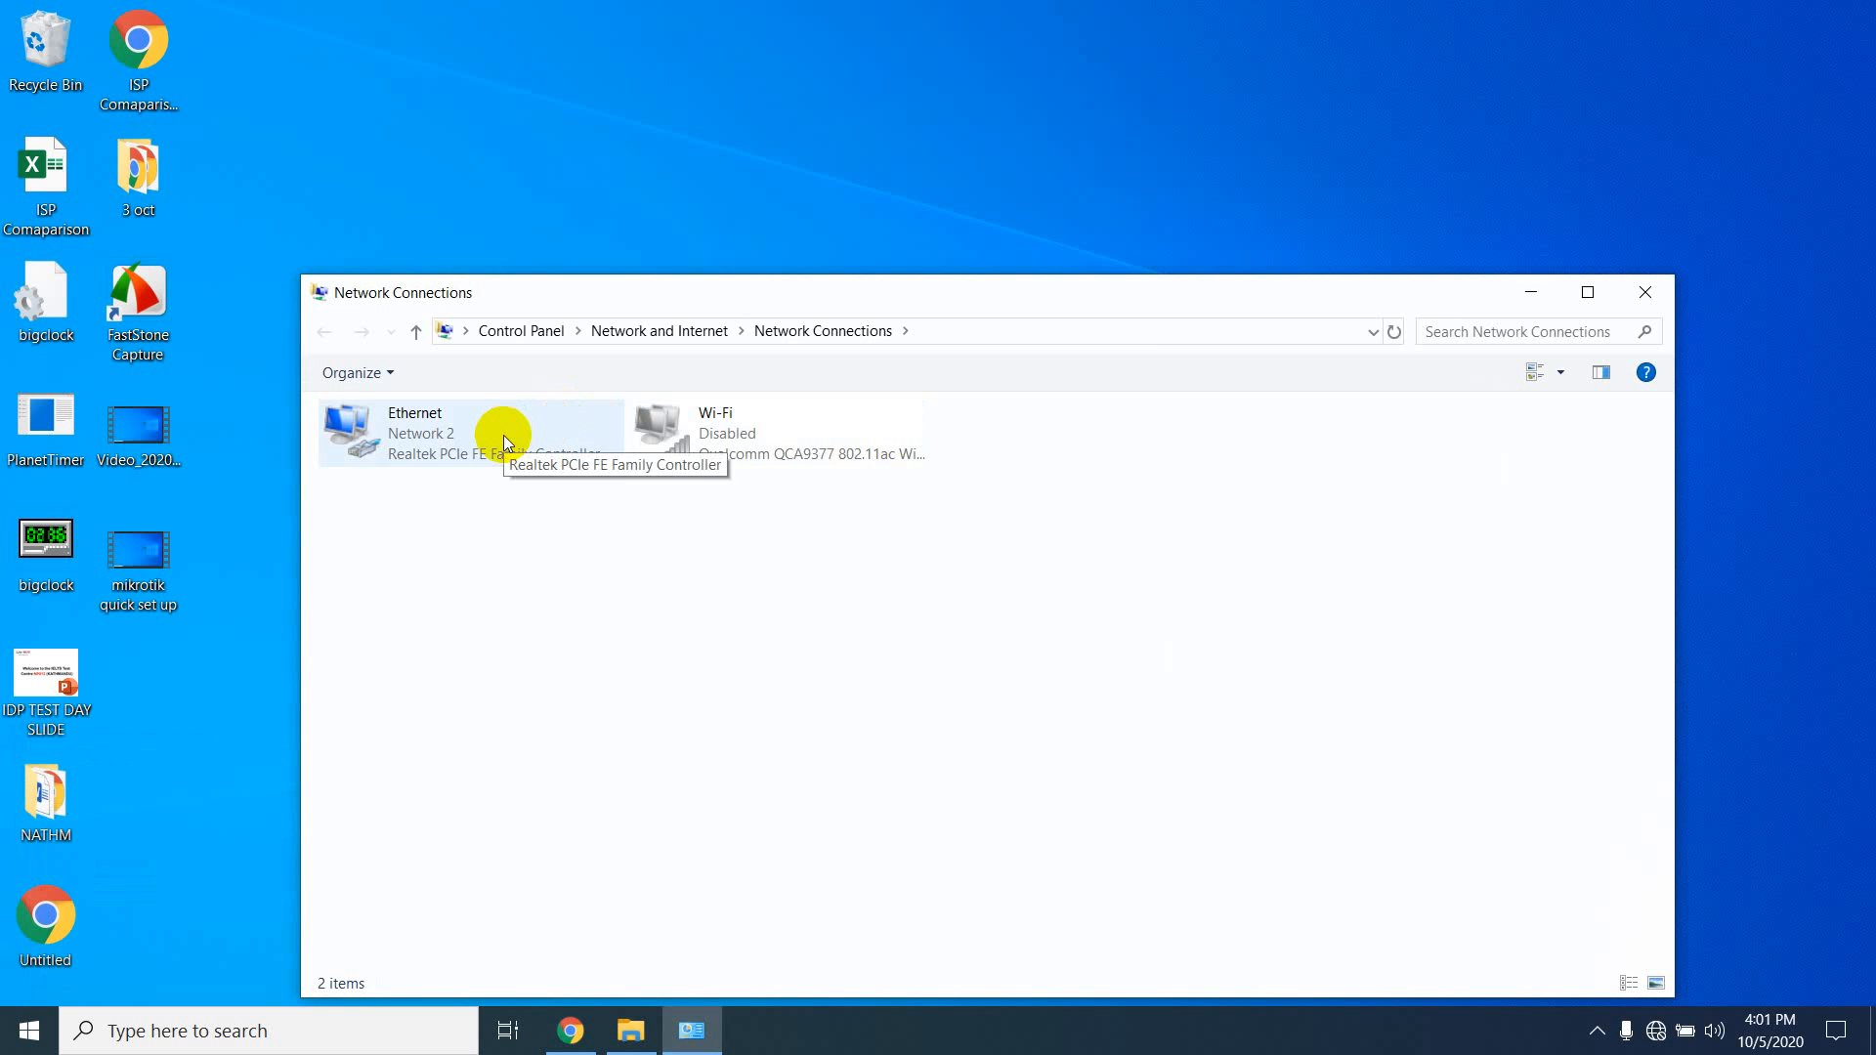
pyautogui.doubleClick(502, 436)
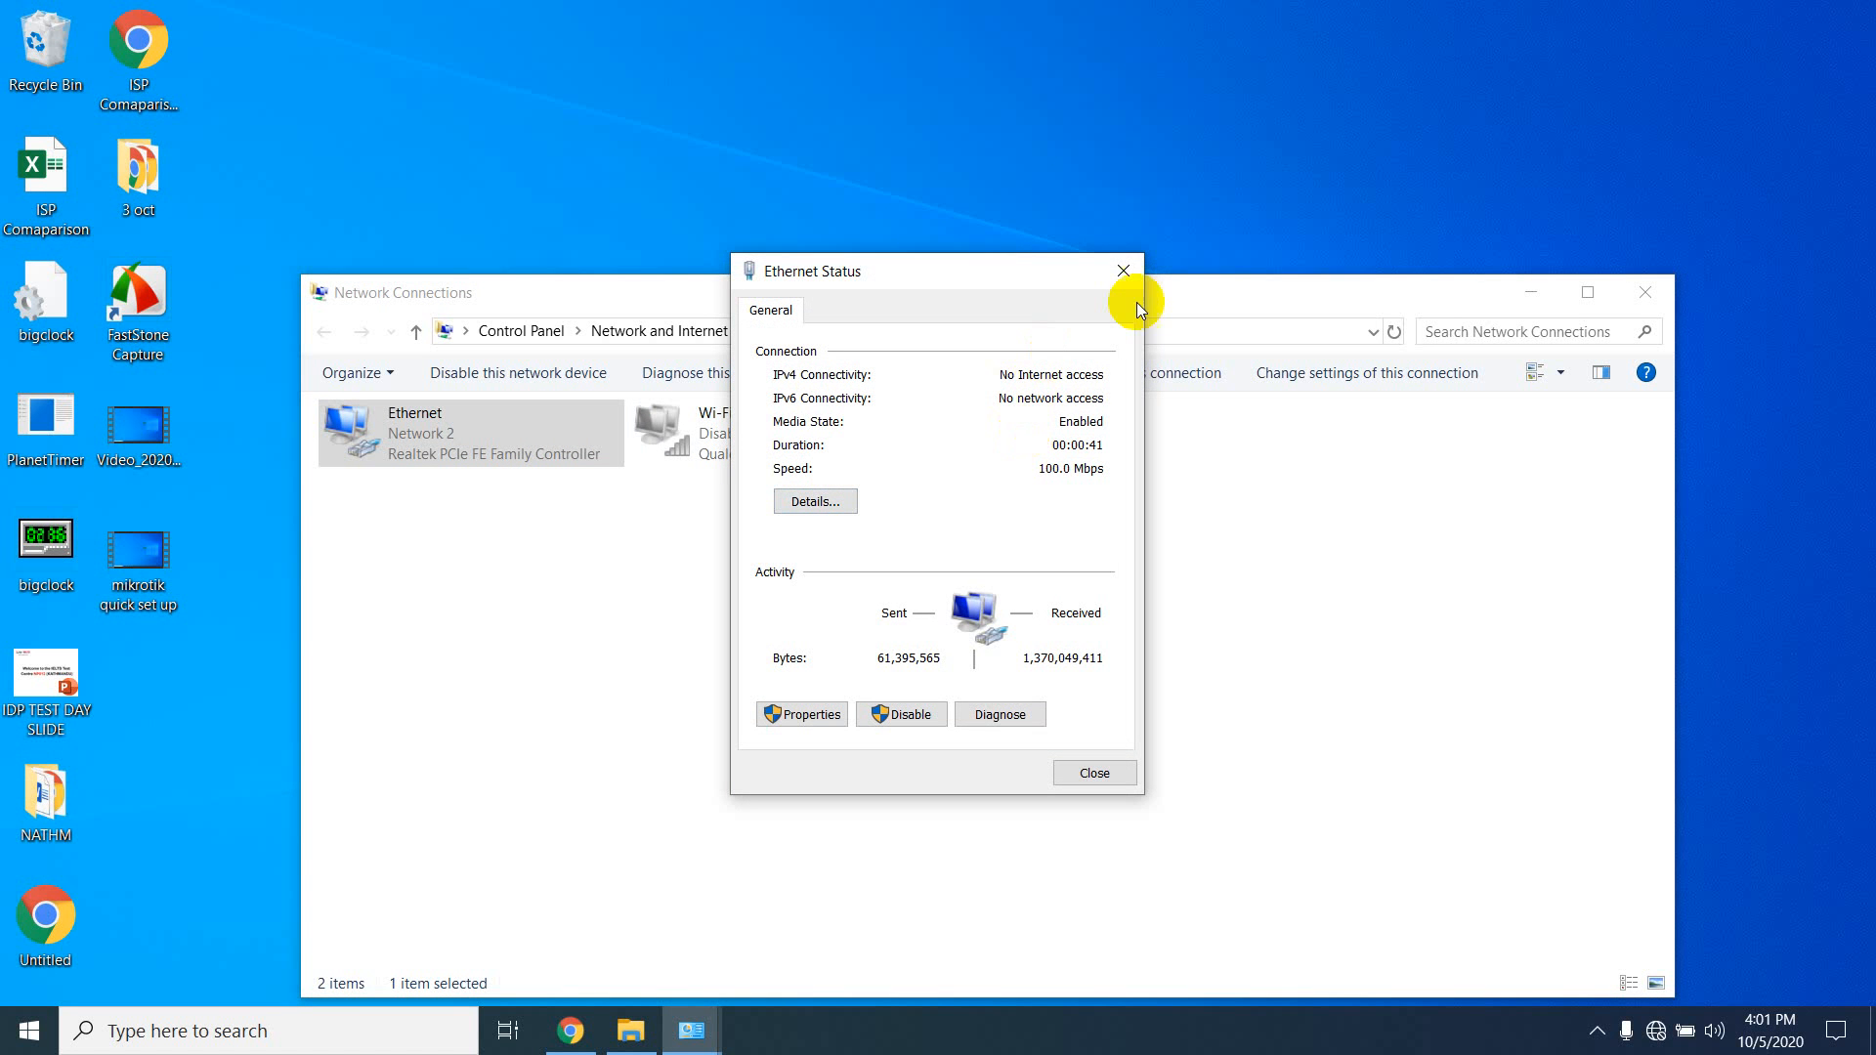
pyautogui.click(1120, 273)
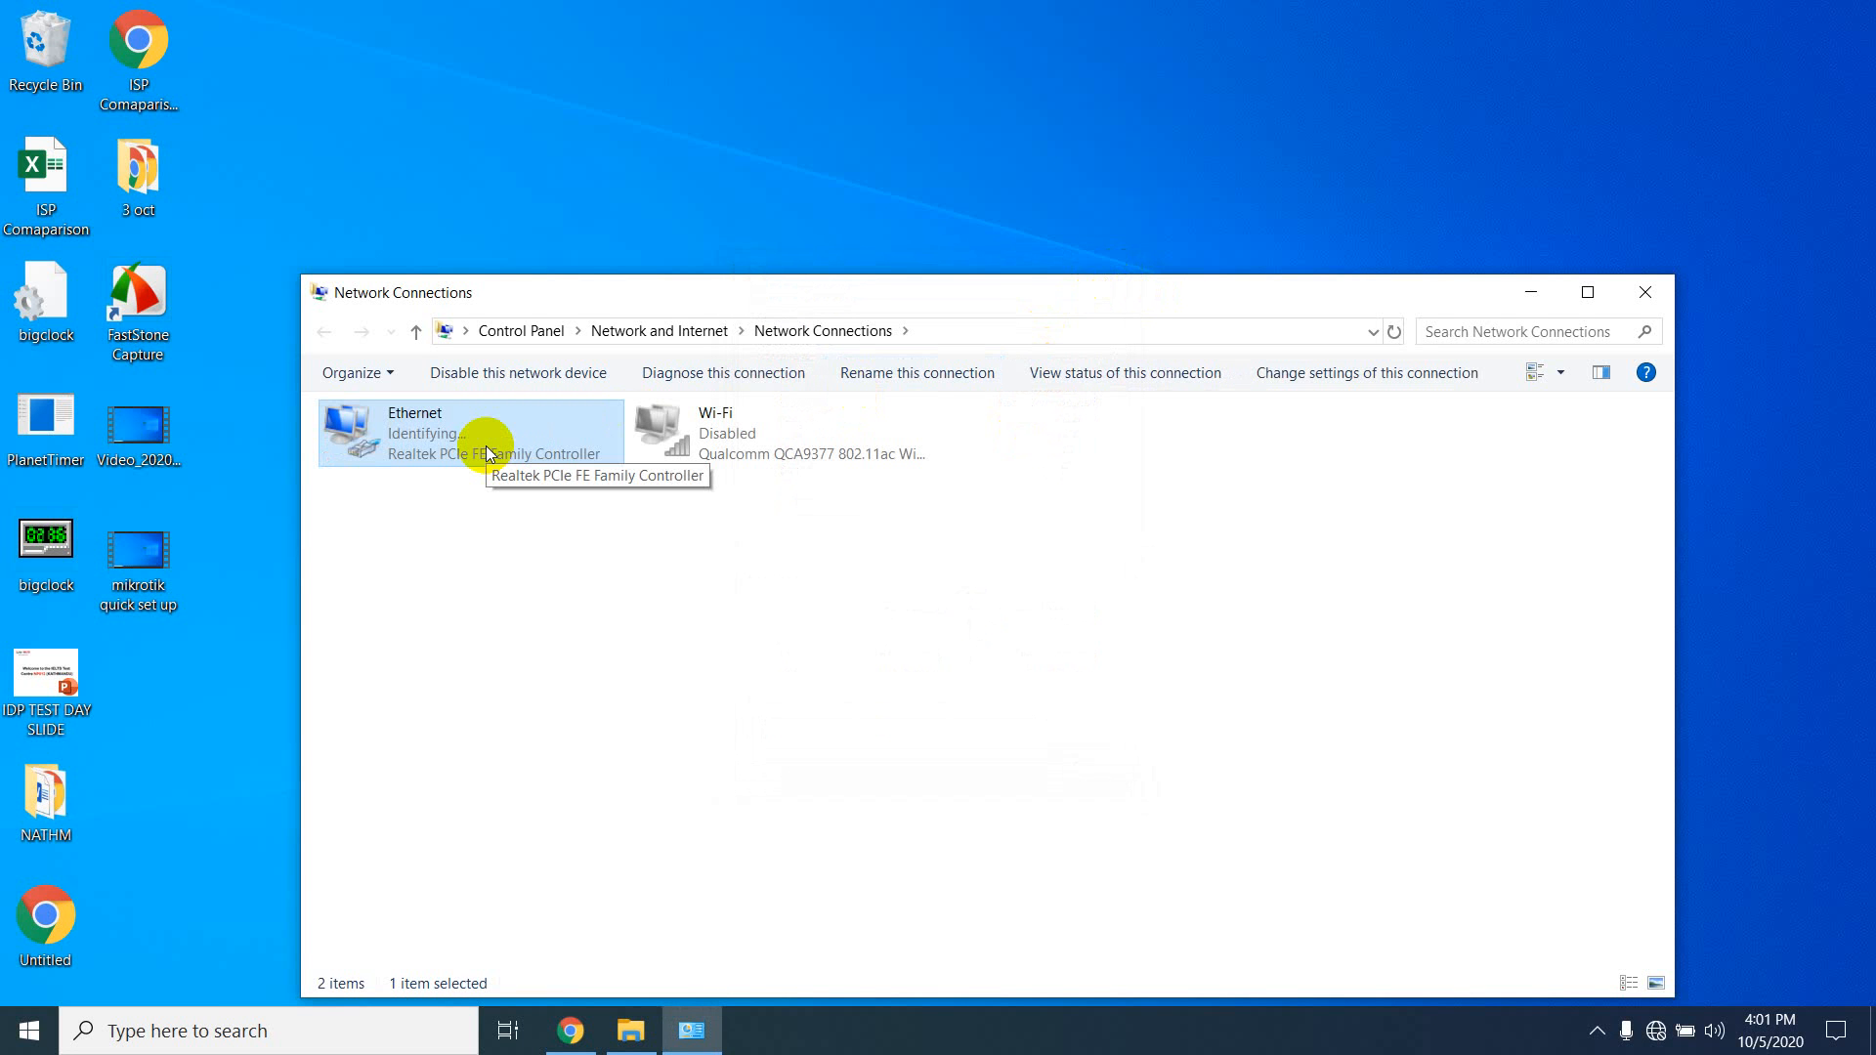
# Step: Run 'ping google.com -t' from the Run history and minimize Network Connections
pyautogui.press('super+r')
pyautogui.write('p')
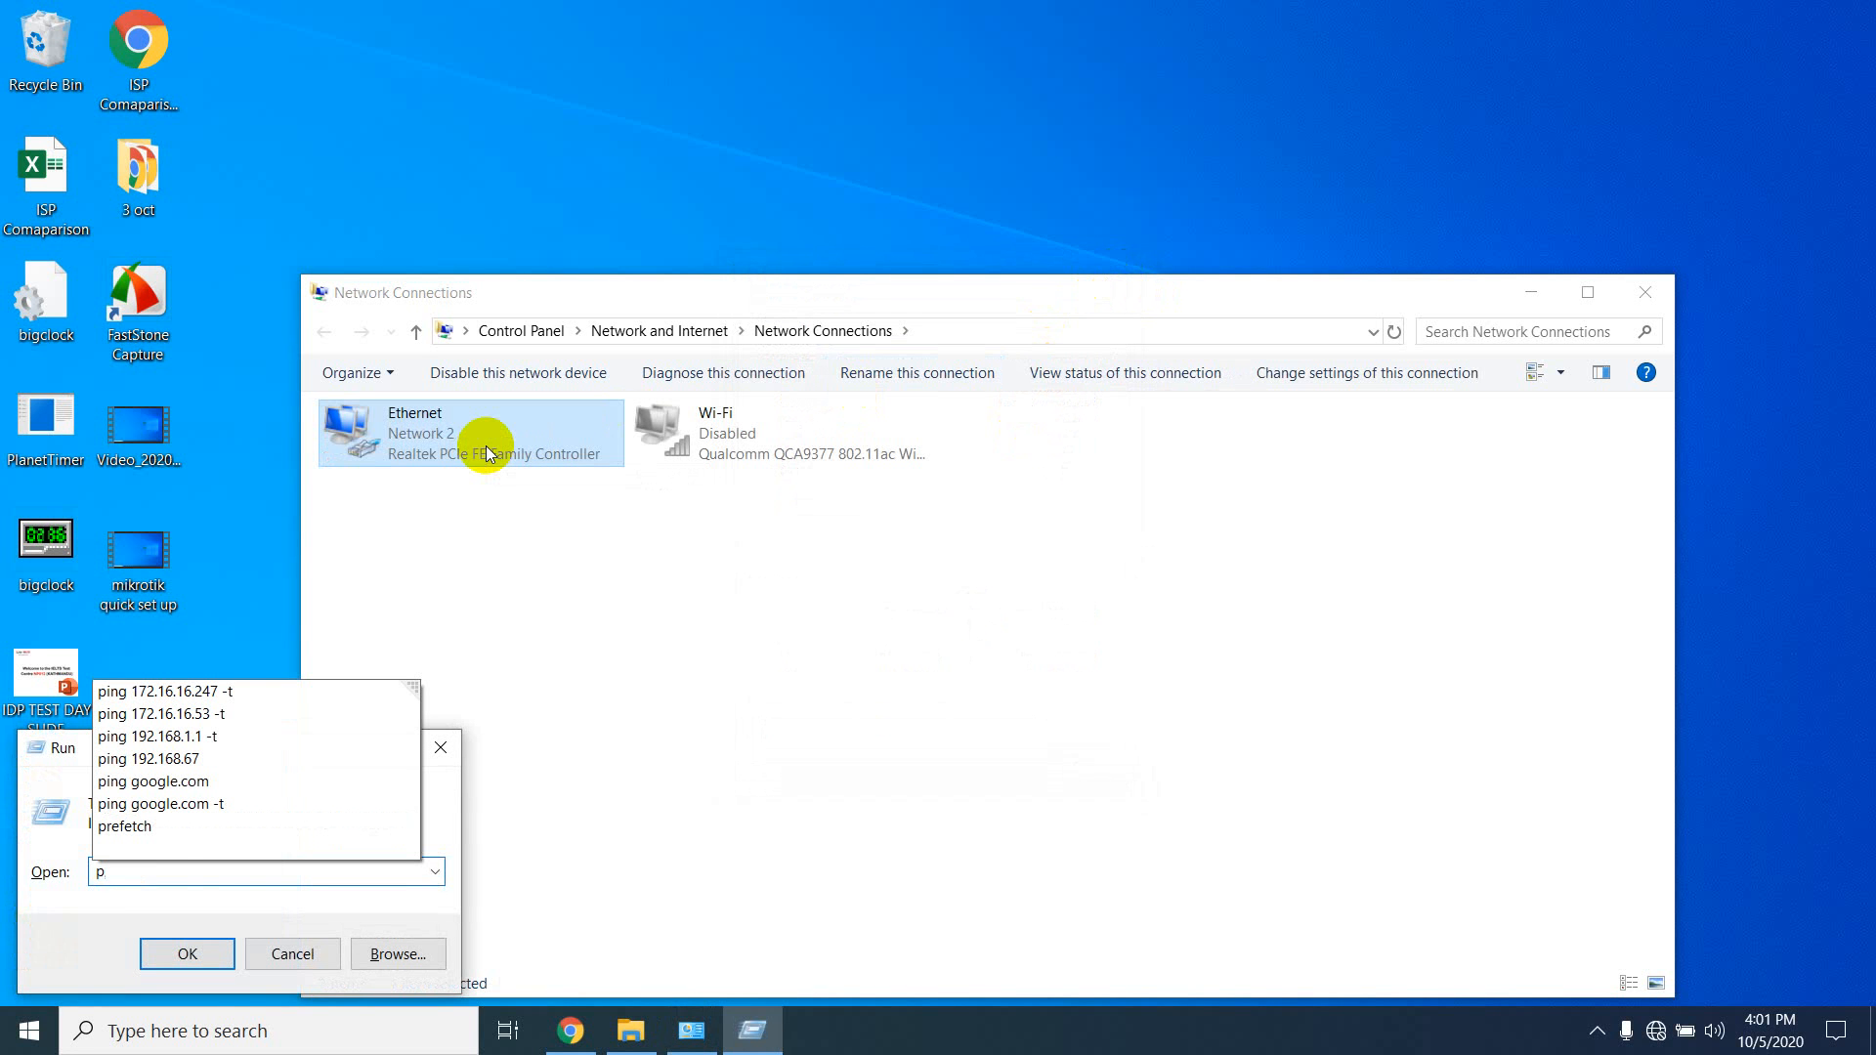
pyautogui.press('Down')
pyautogui.press('Down')
pyautogui.press('Down')
pyautogui.press('Down')
pyautogui.press('Down')
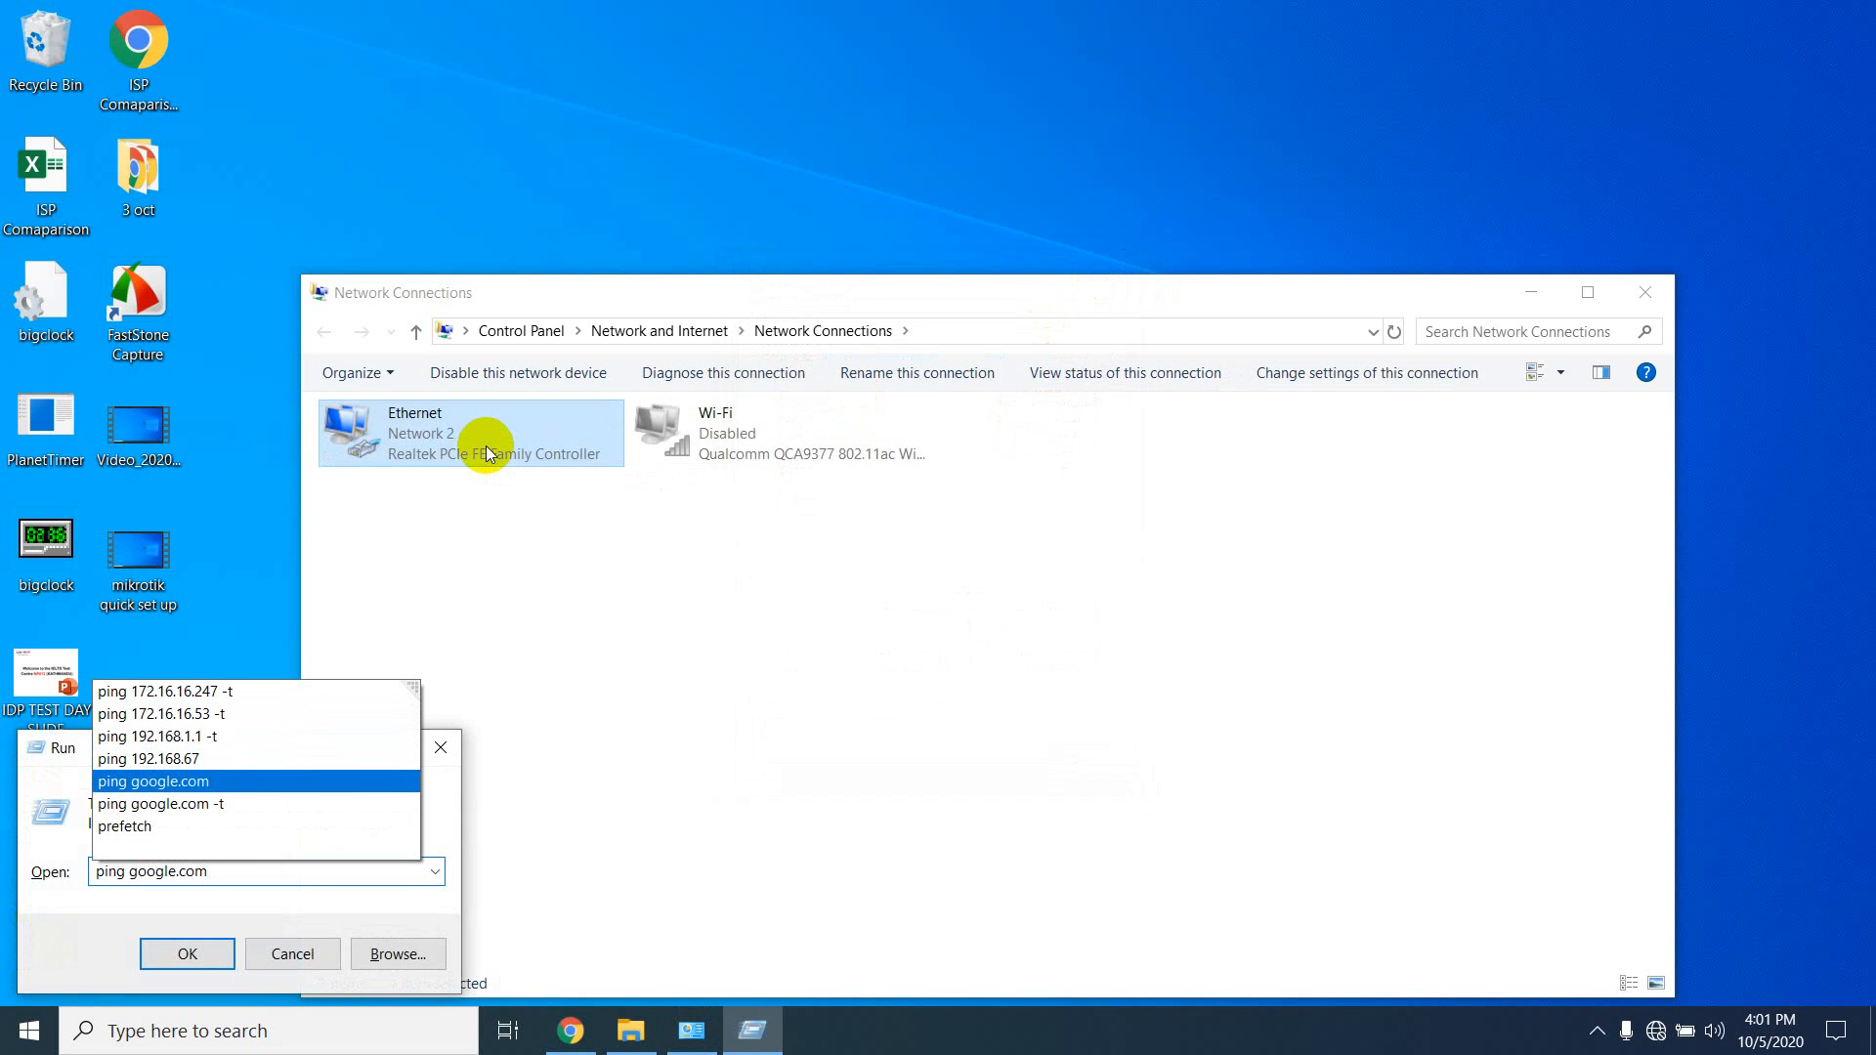
pyautogui.press('Down')
pyautogui.press('Return')
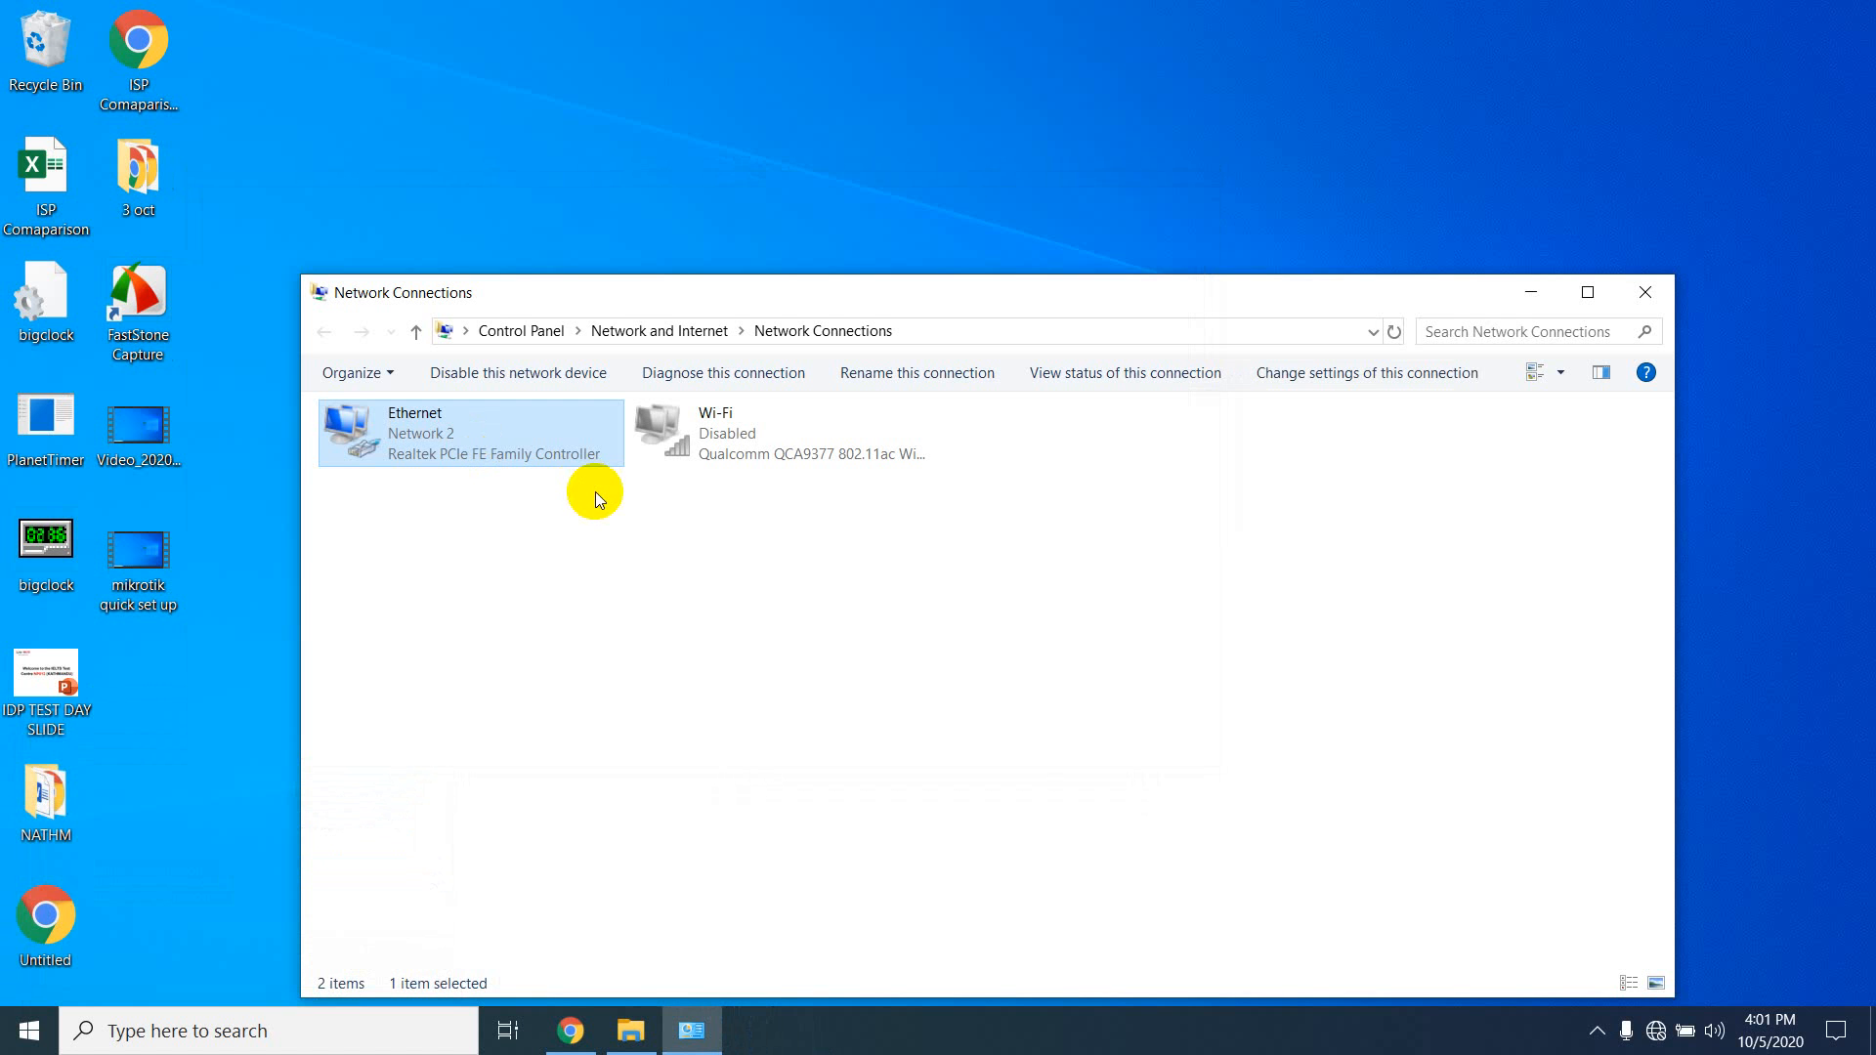
pyautogui.click(691, 1034)
pyautogui.click(691, 1036)
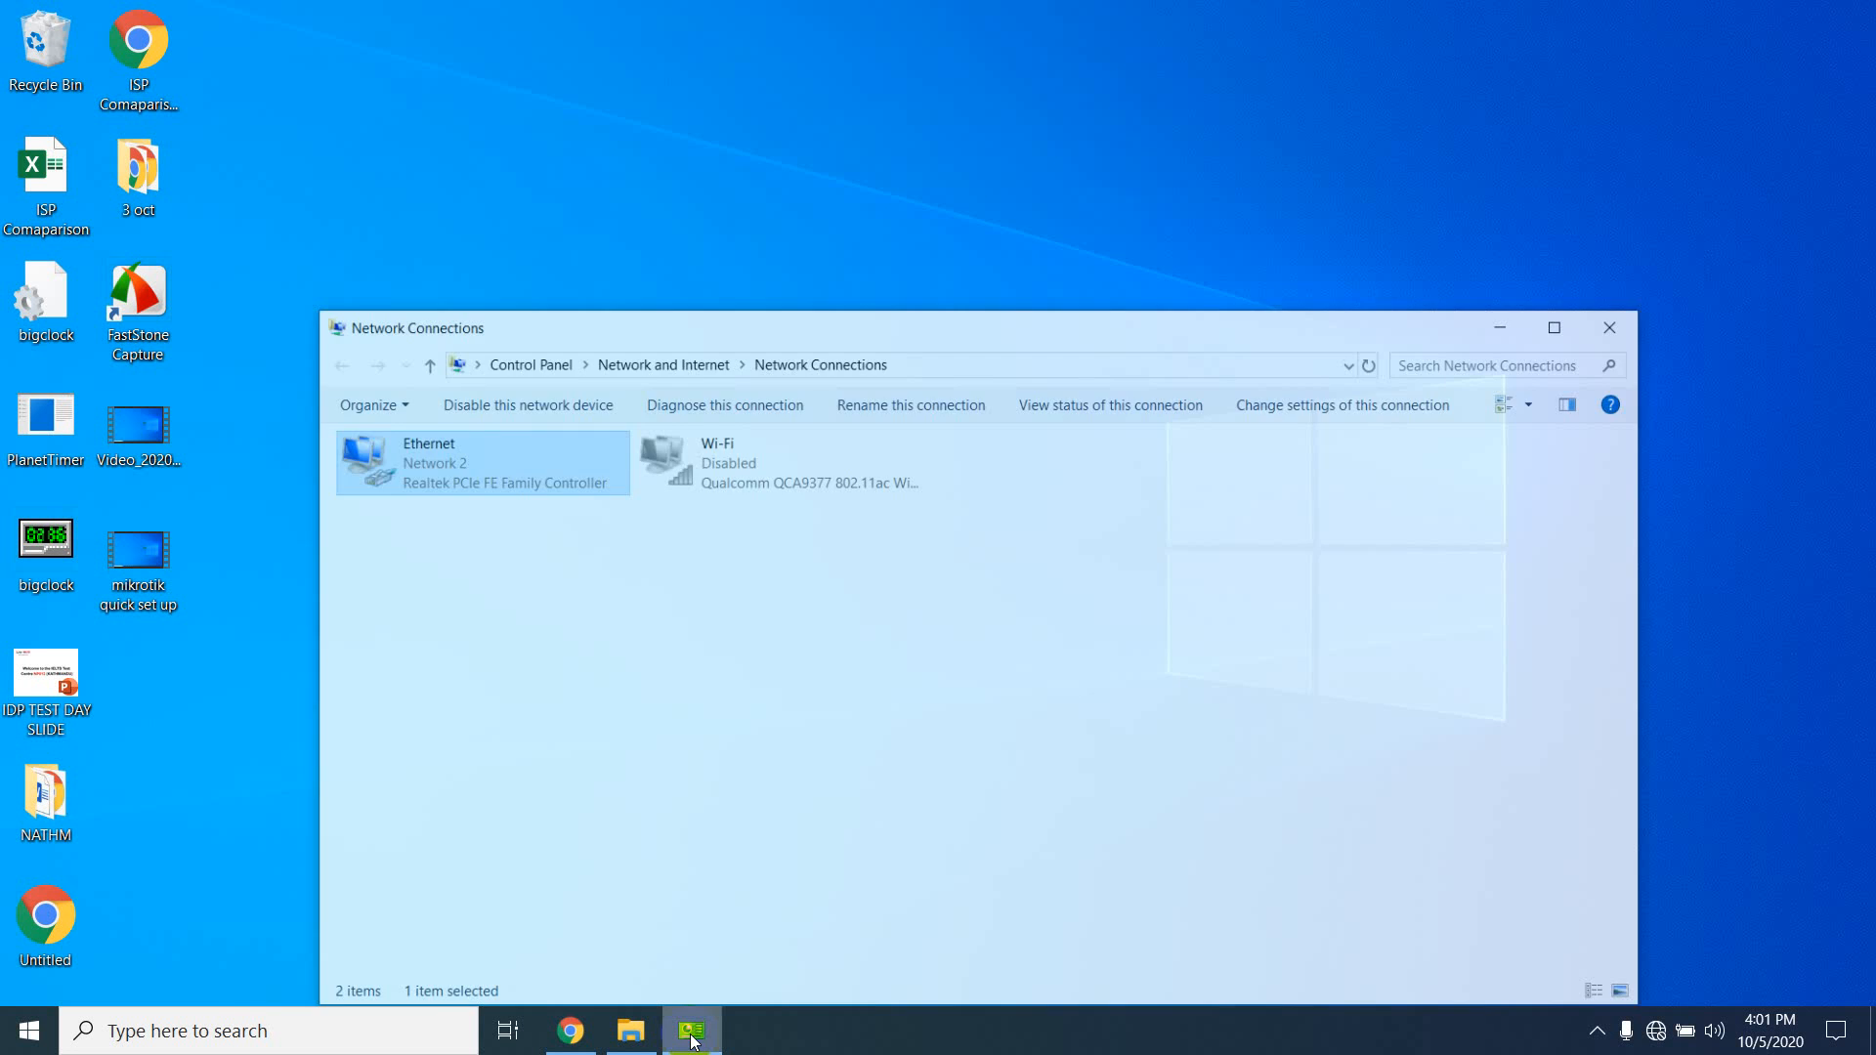
pyautogui.click(691, 1036)
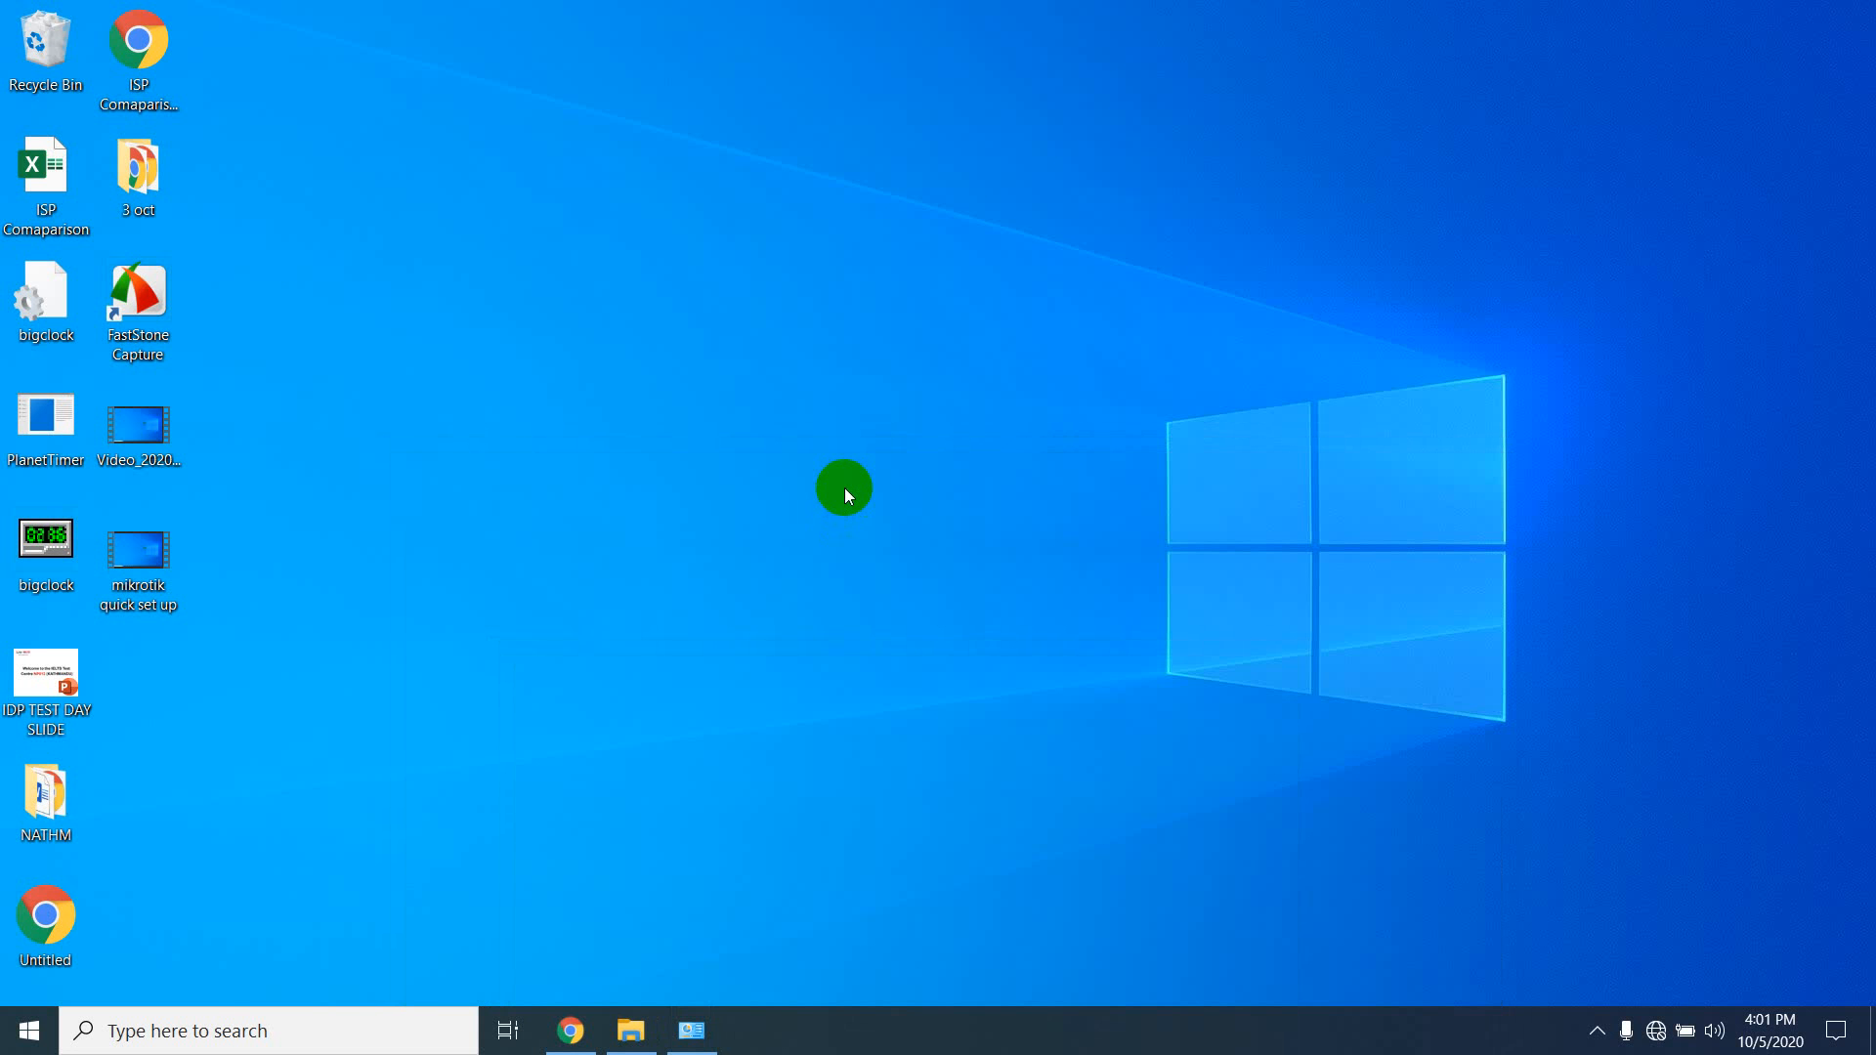
# Step: Run 'ping google.com -t' in cmd, which cannot find the host, then minimize it
pyautogui.press('super+r')
pyautogui.write('cmd')
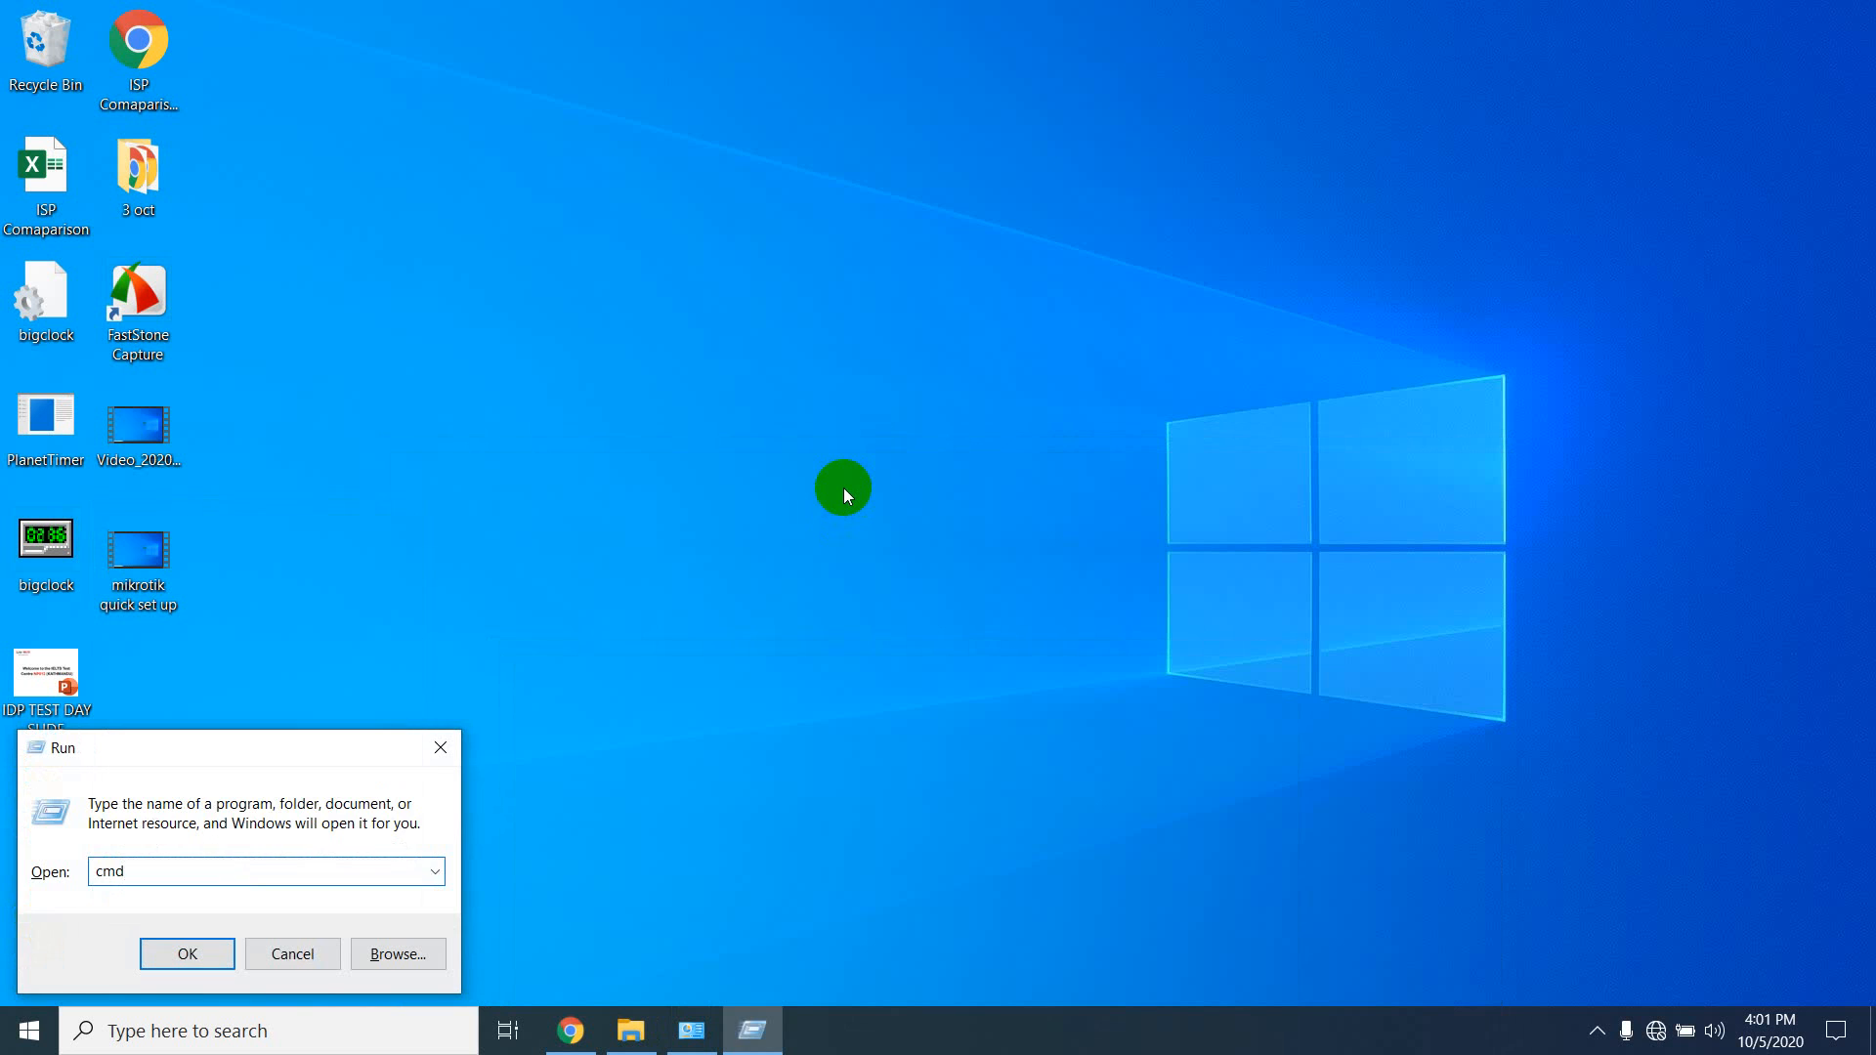
pyautogui.press('Return')
pyautogui.write('ping')
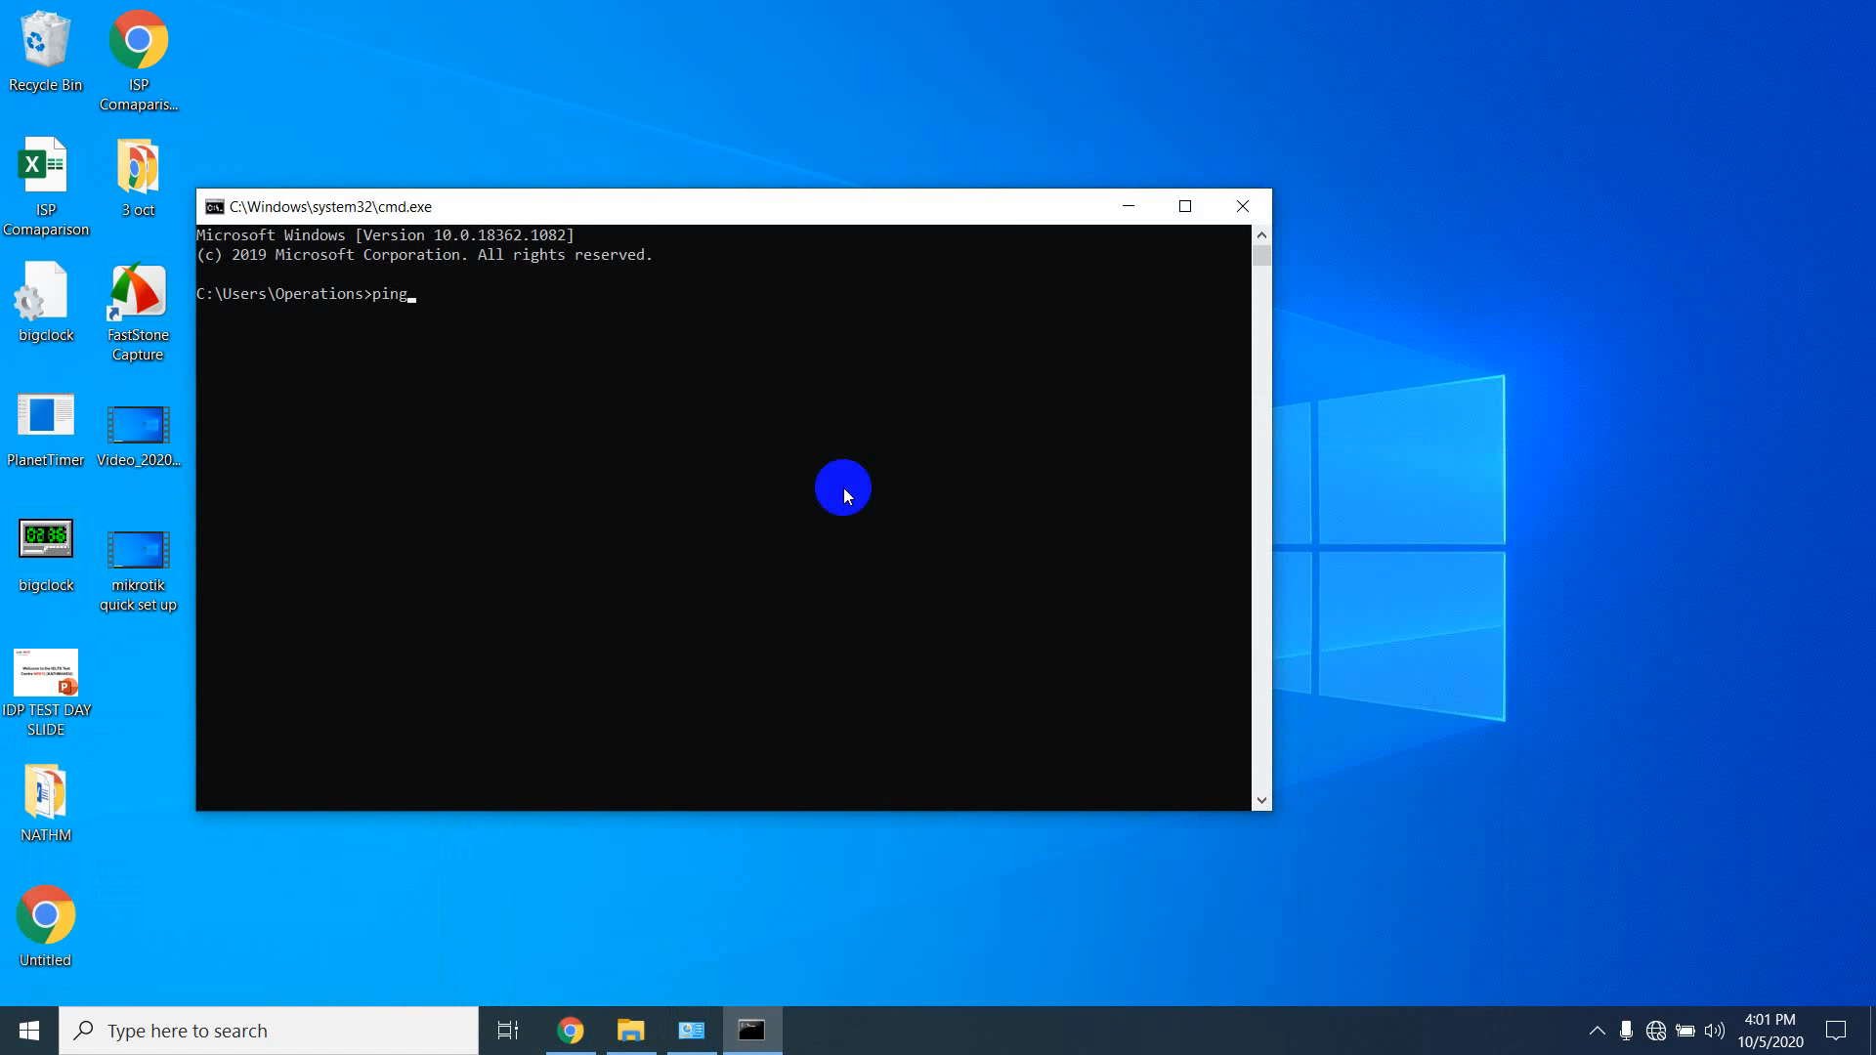
pyautogui.write(' google.com -t')
pyautogui.press('Return')
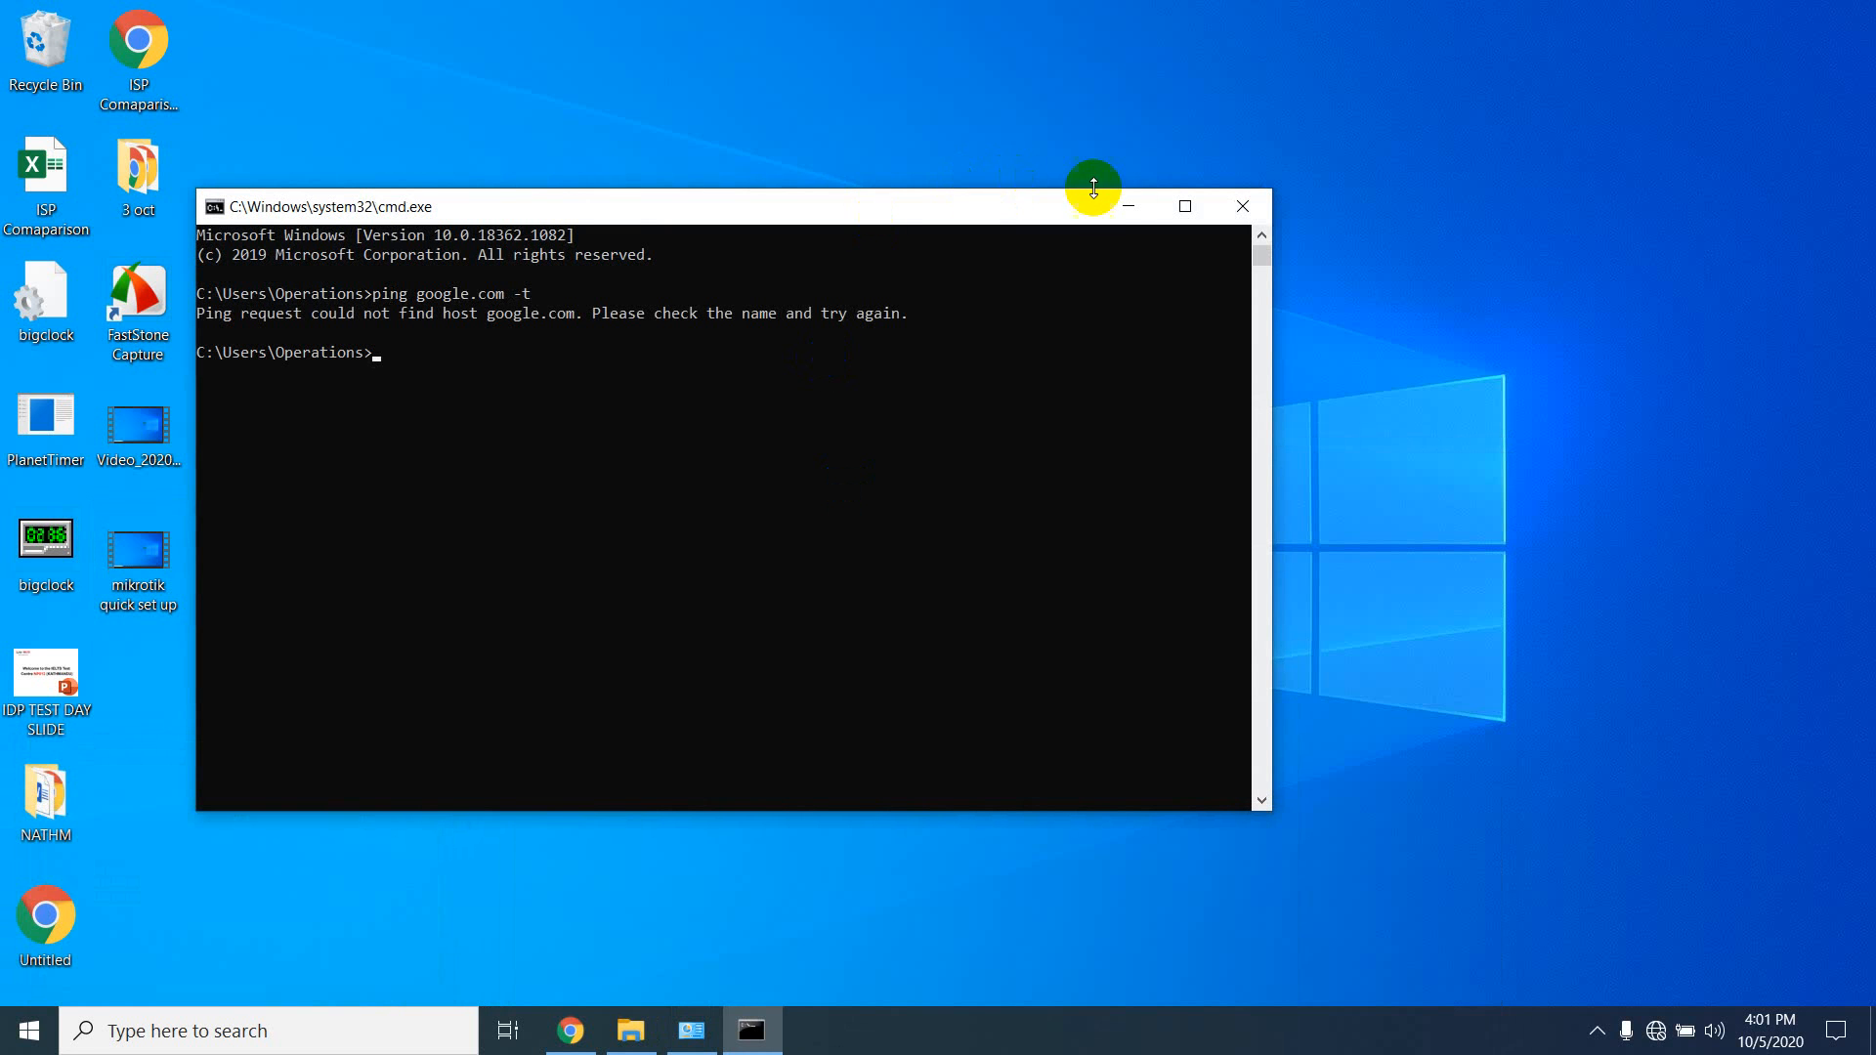
pyautogui.click(1123, 207)
pyautogui.rightClick(1058, 214)
pyautogui.click(1084, 284)
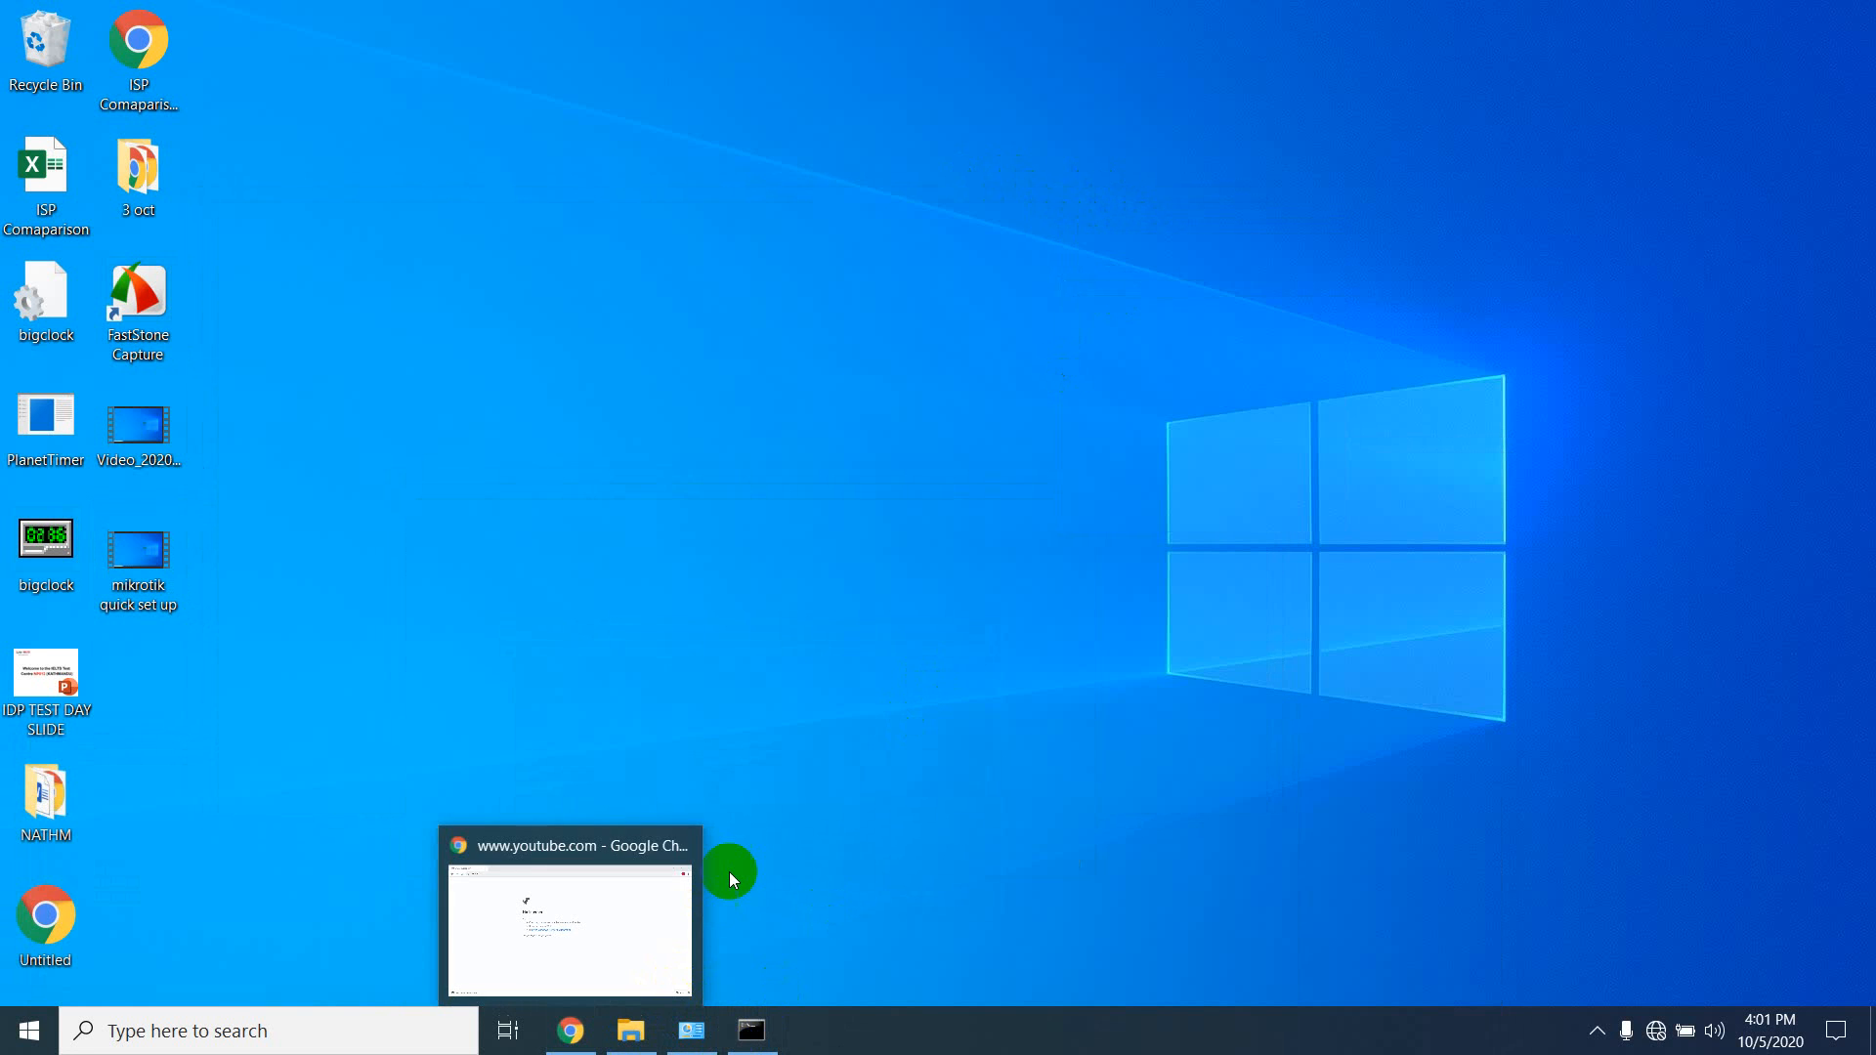
# Step: Launch ncpa.cpl and enable the disabled Wi-Fi adapter
pyautogui.press('super+r')
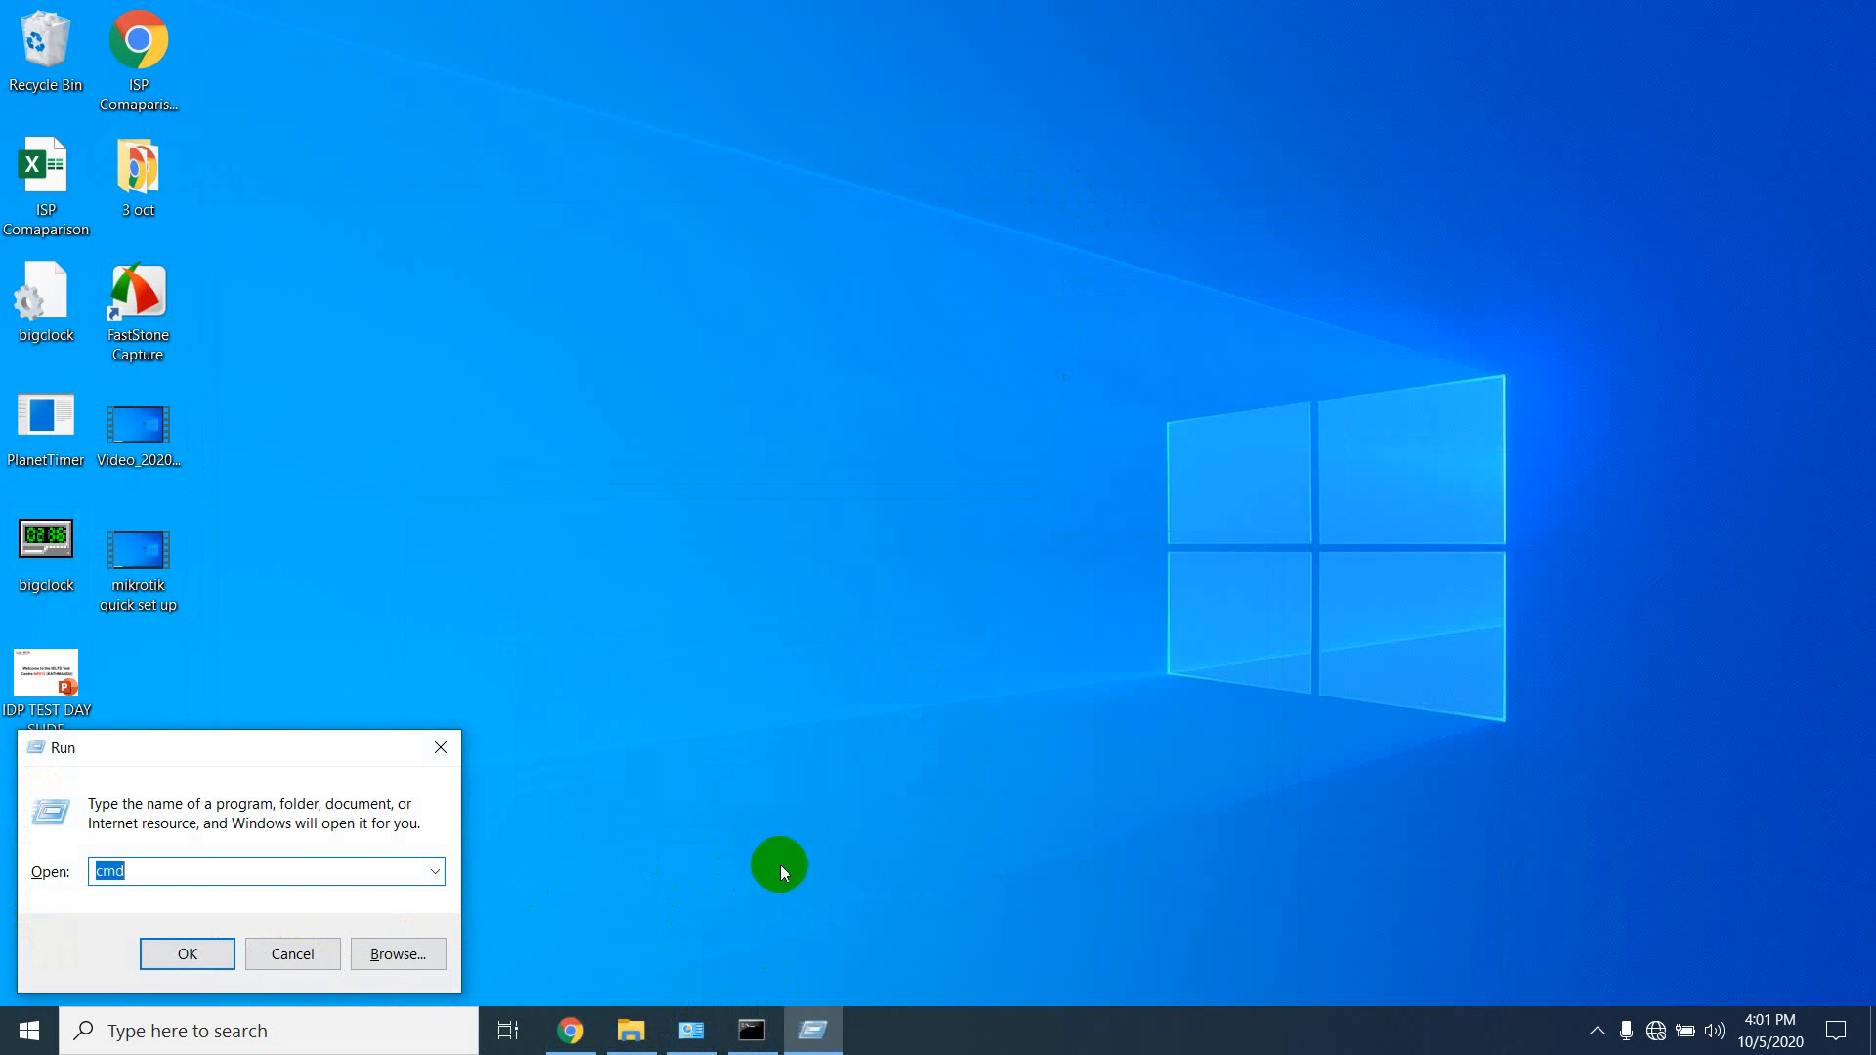
pyautogui.write('n')
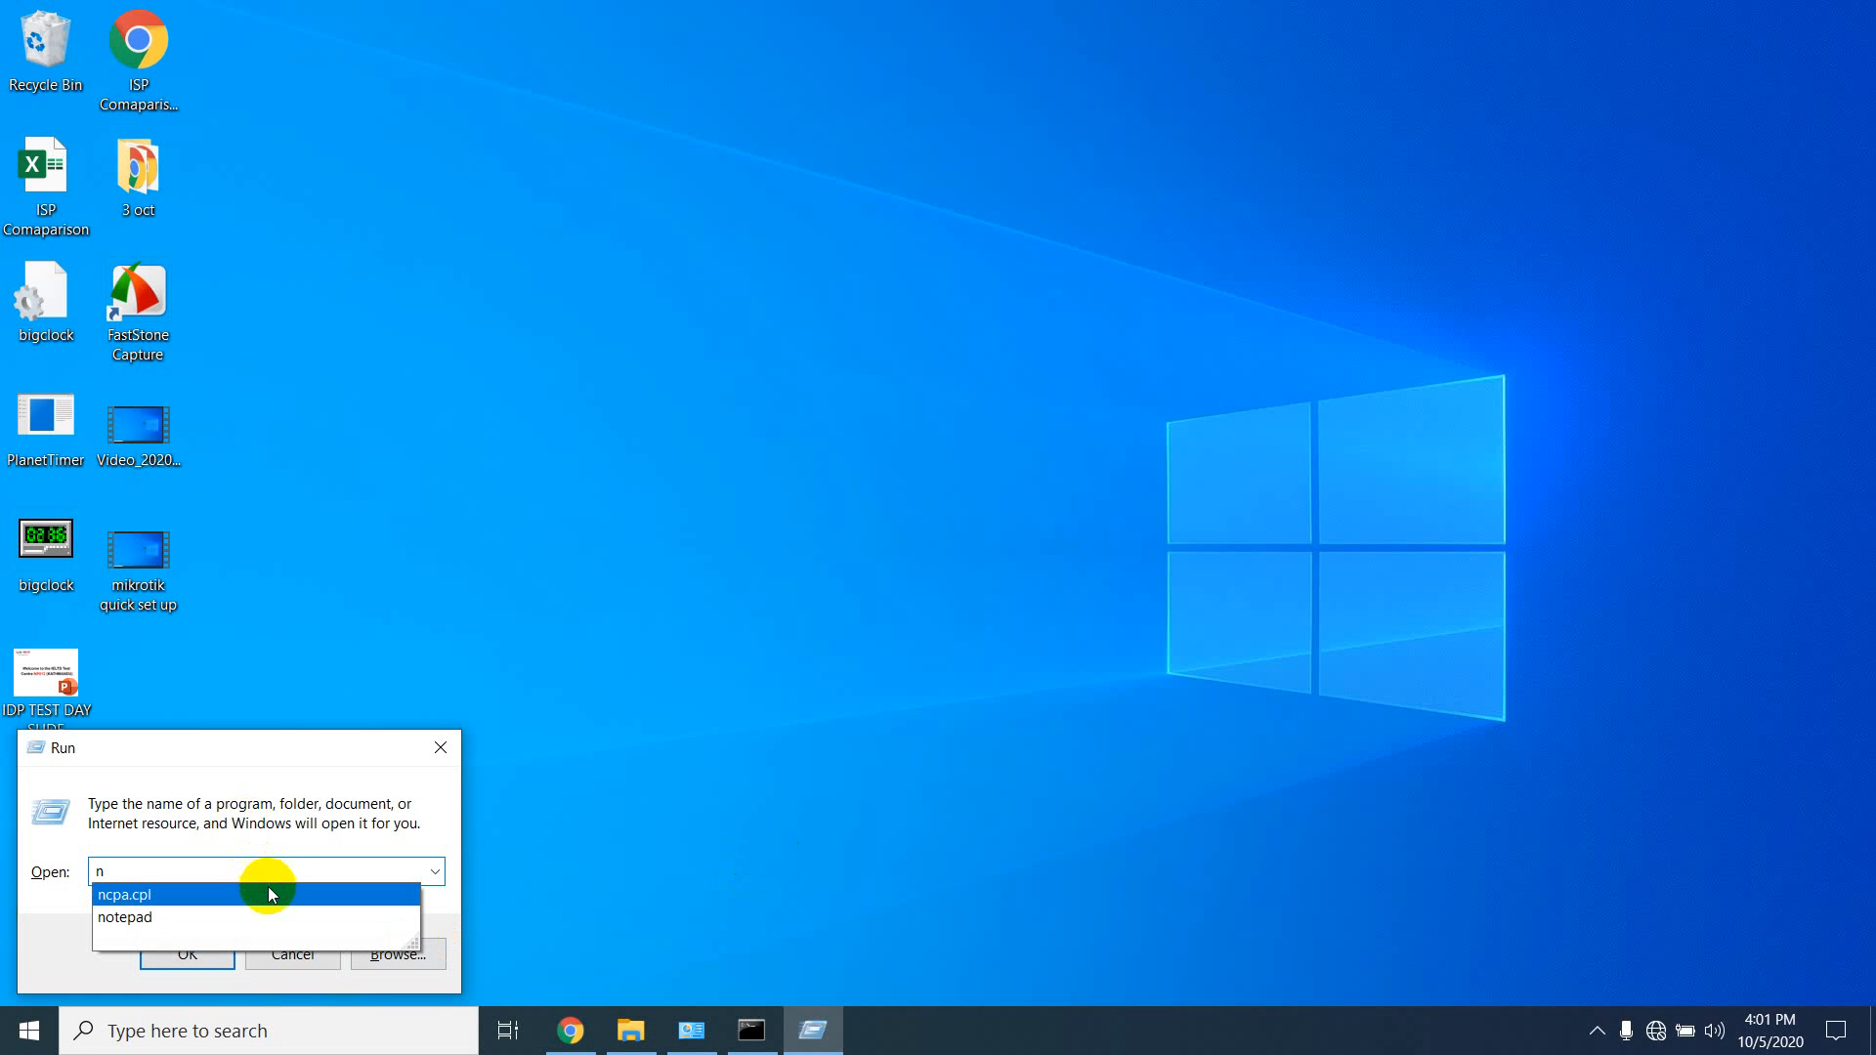
pyautogui.press('Return')
pyautogui.click(196, 956)
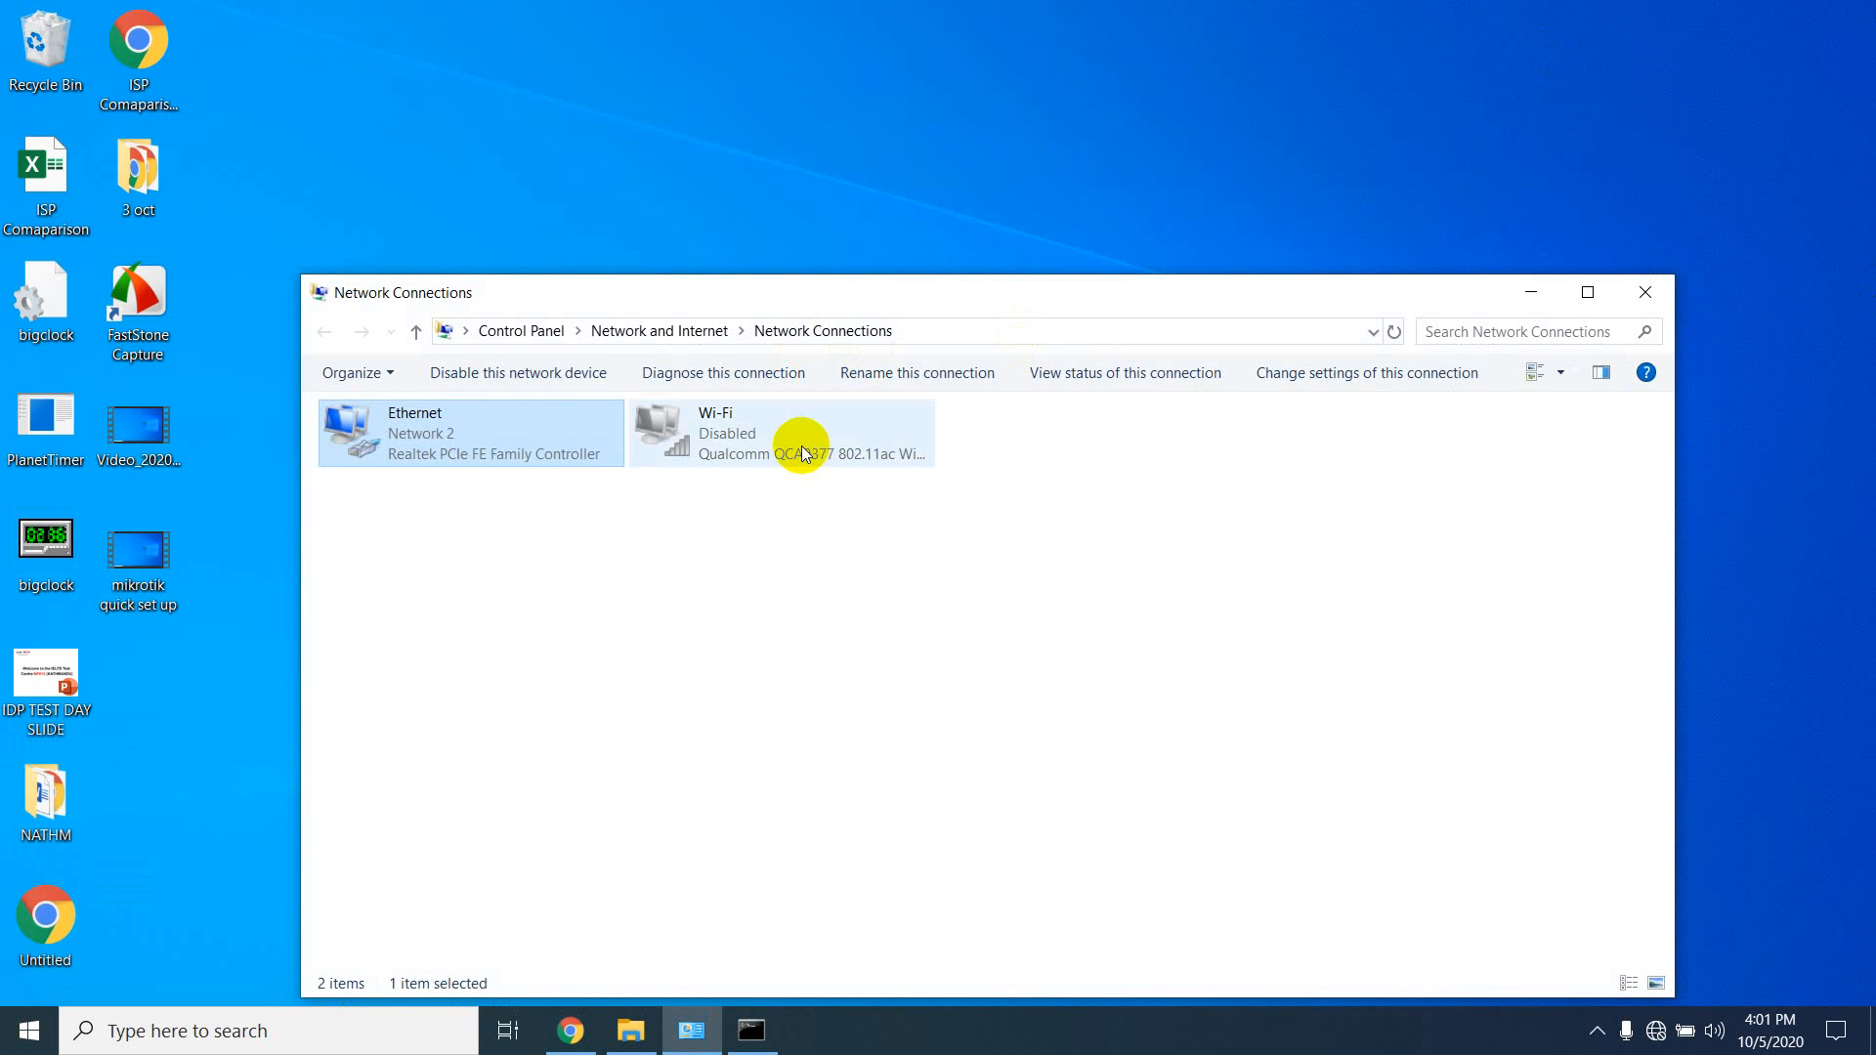
pyautogui.rightClick(799, 447)
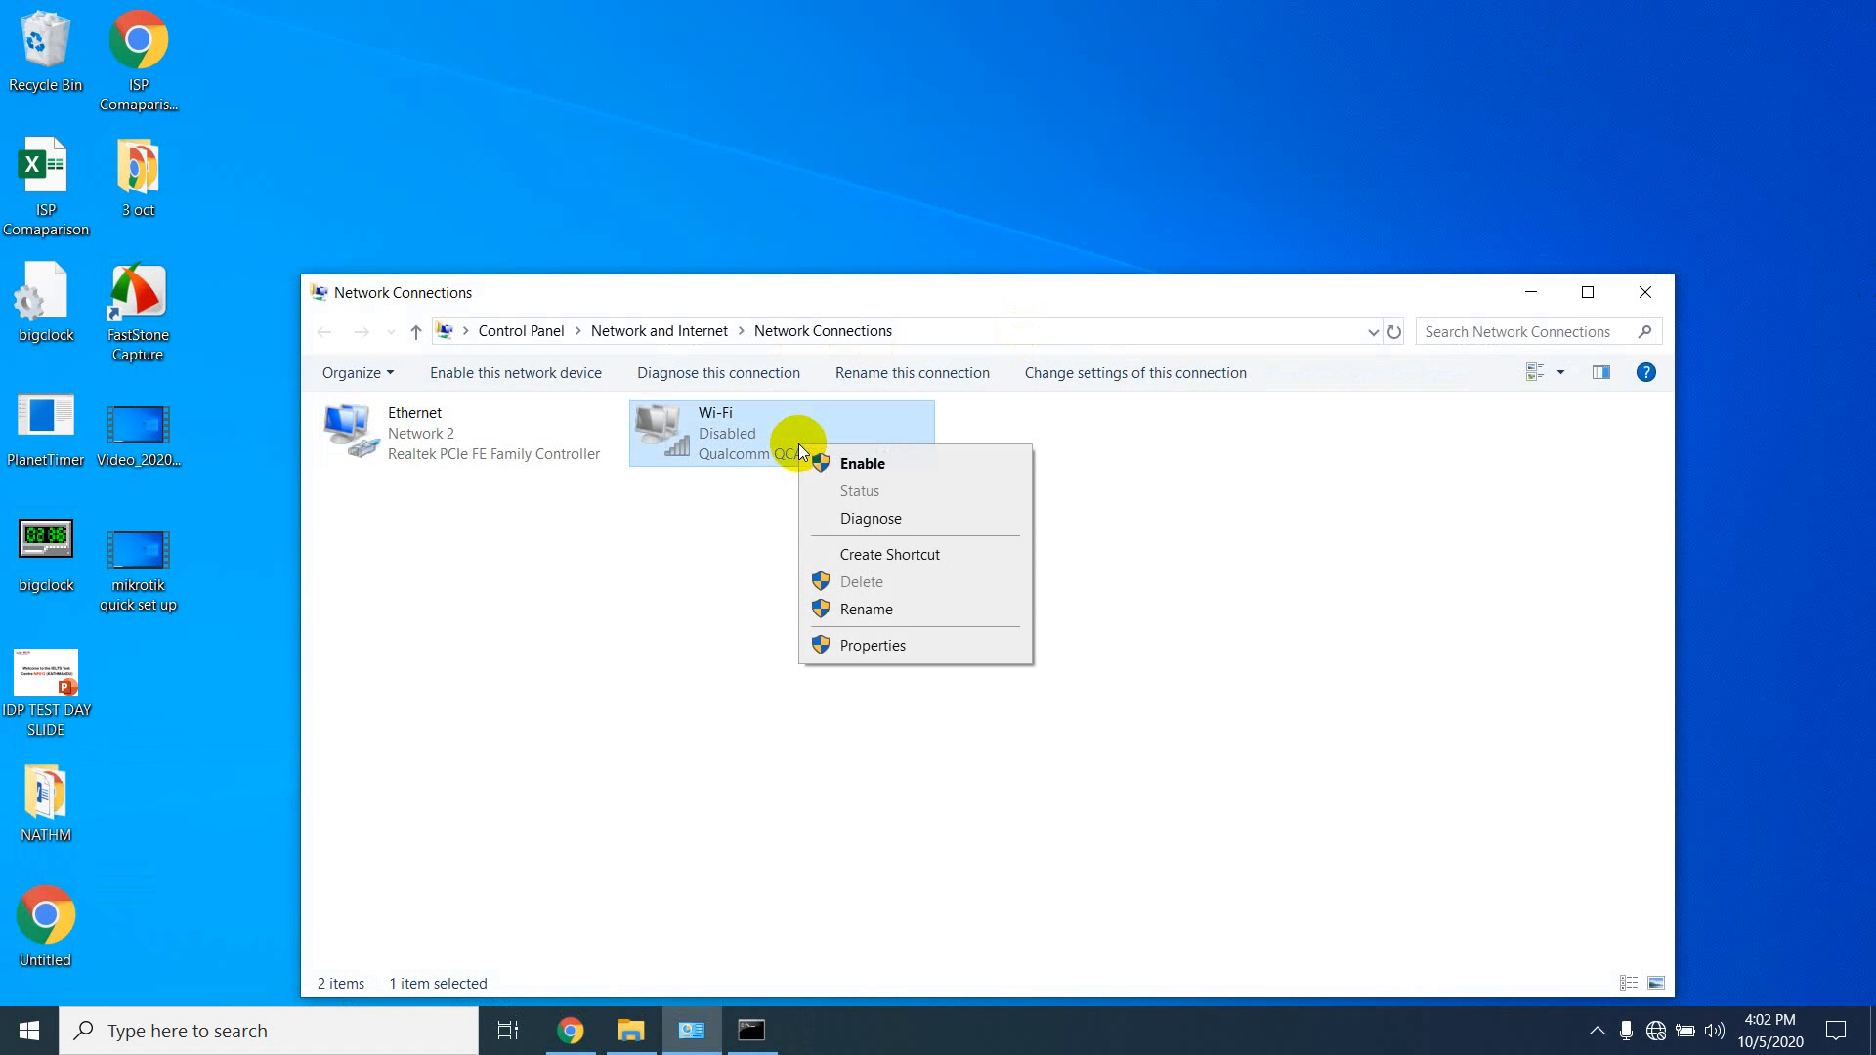
pyautogui.click(860, 465)
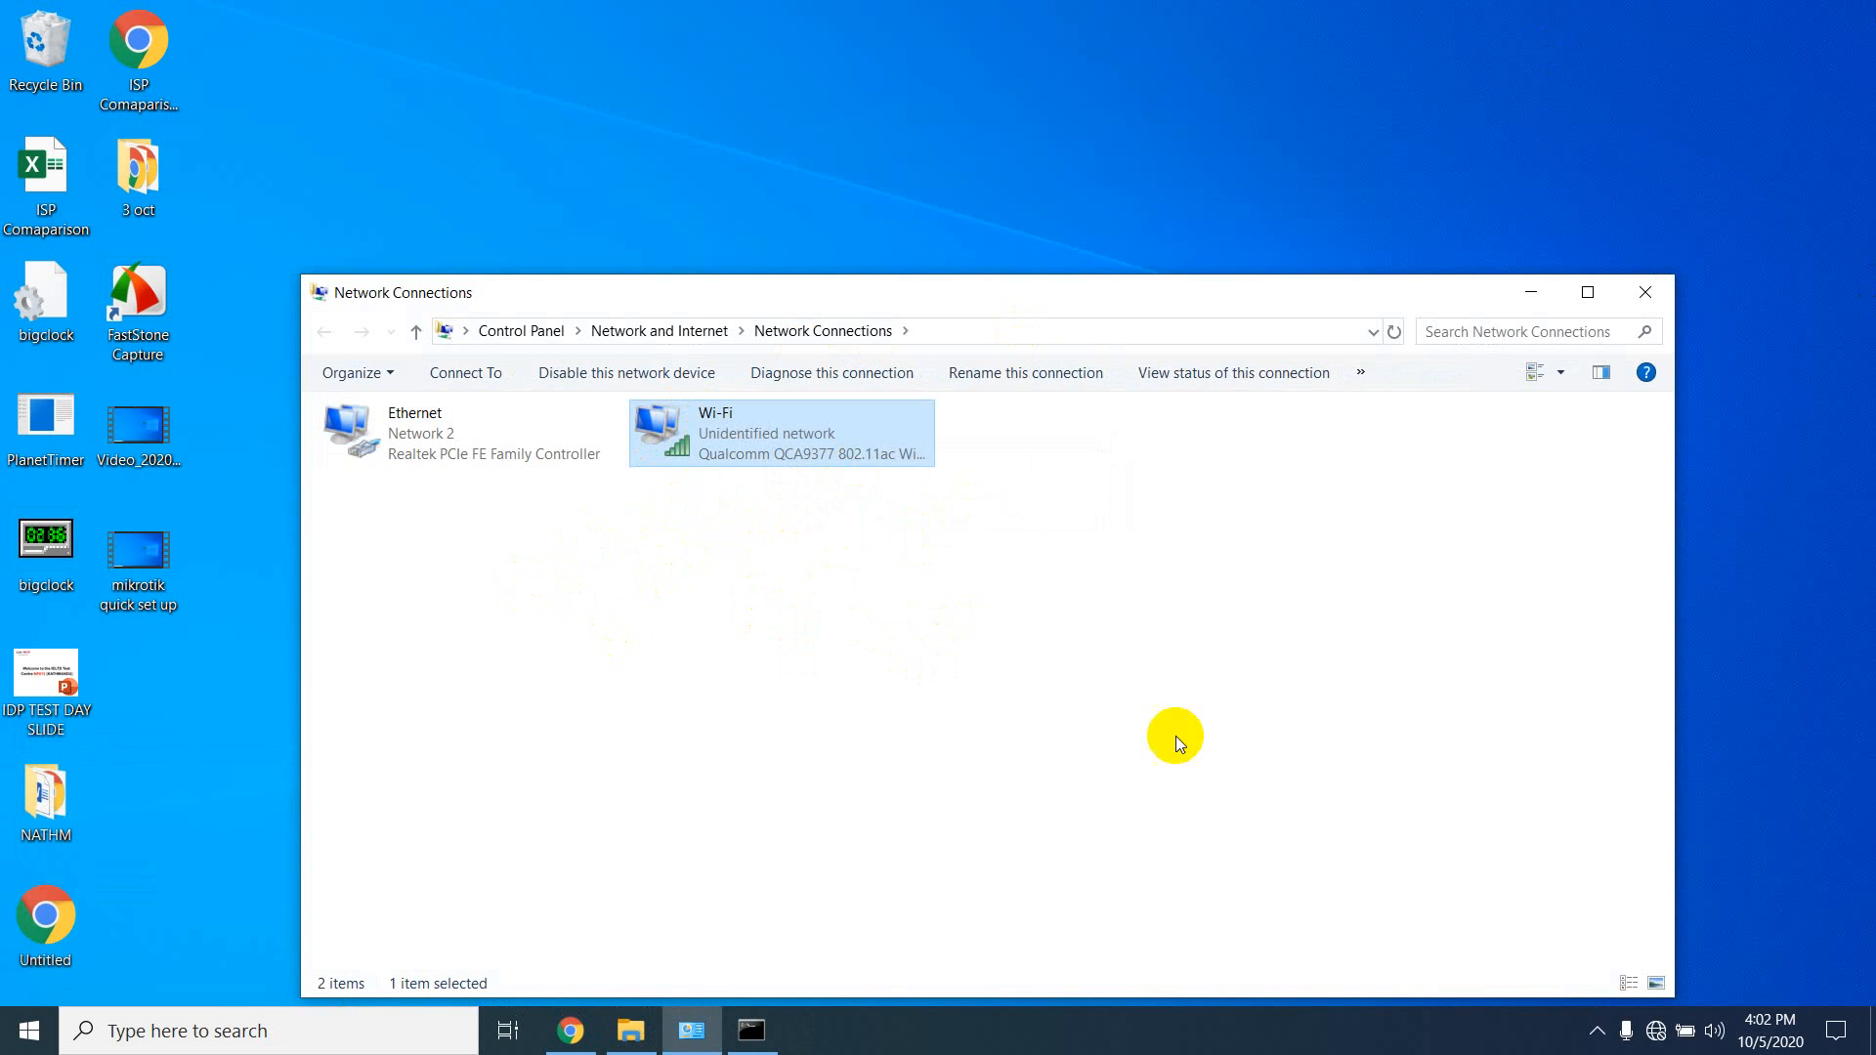
pyautogui.click(1658, 1039)
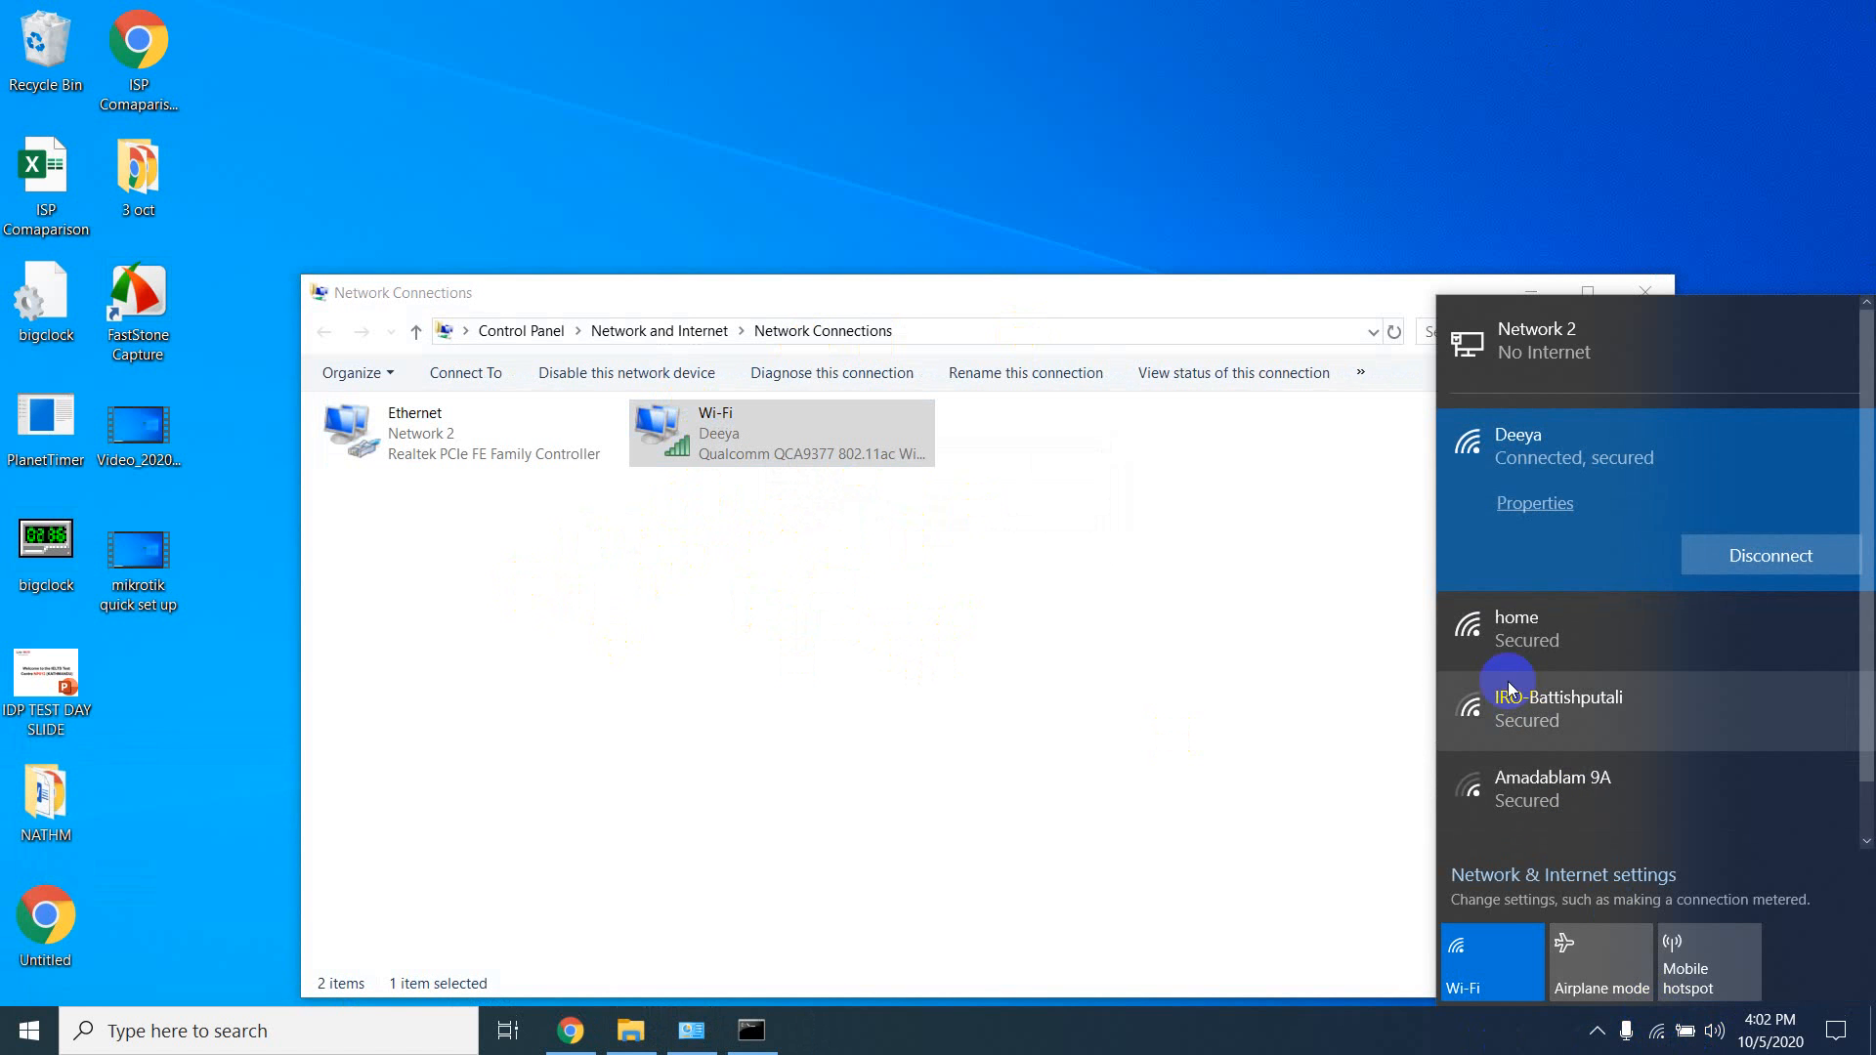
# Step: Connect to the secured 'home' Wi-Fi network by entering its security key
pyautogui.click(1515, 655)
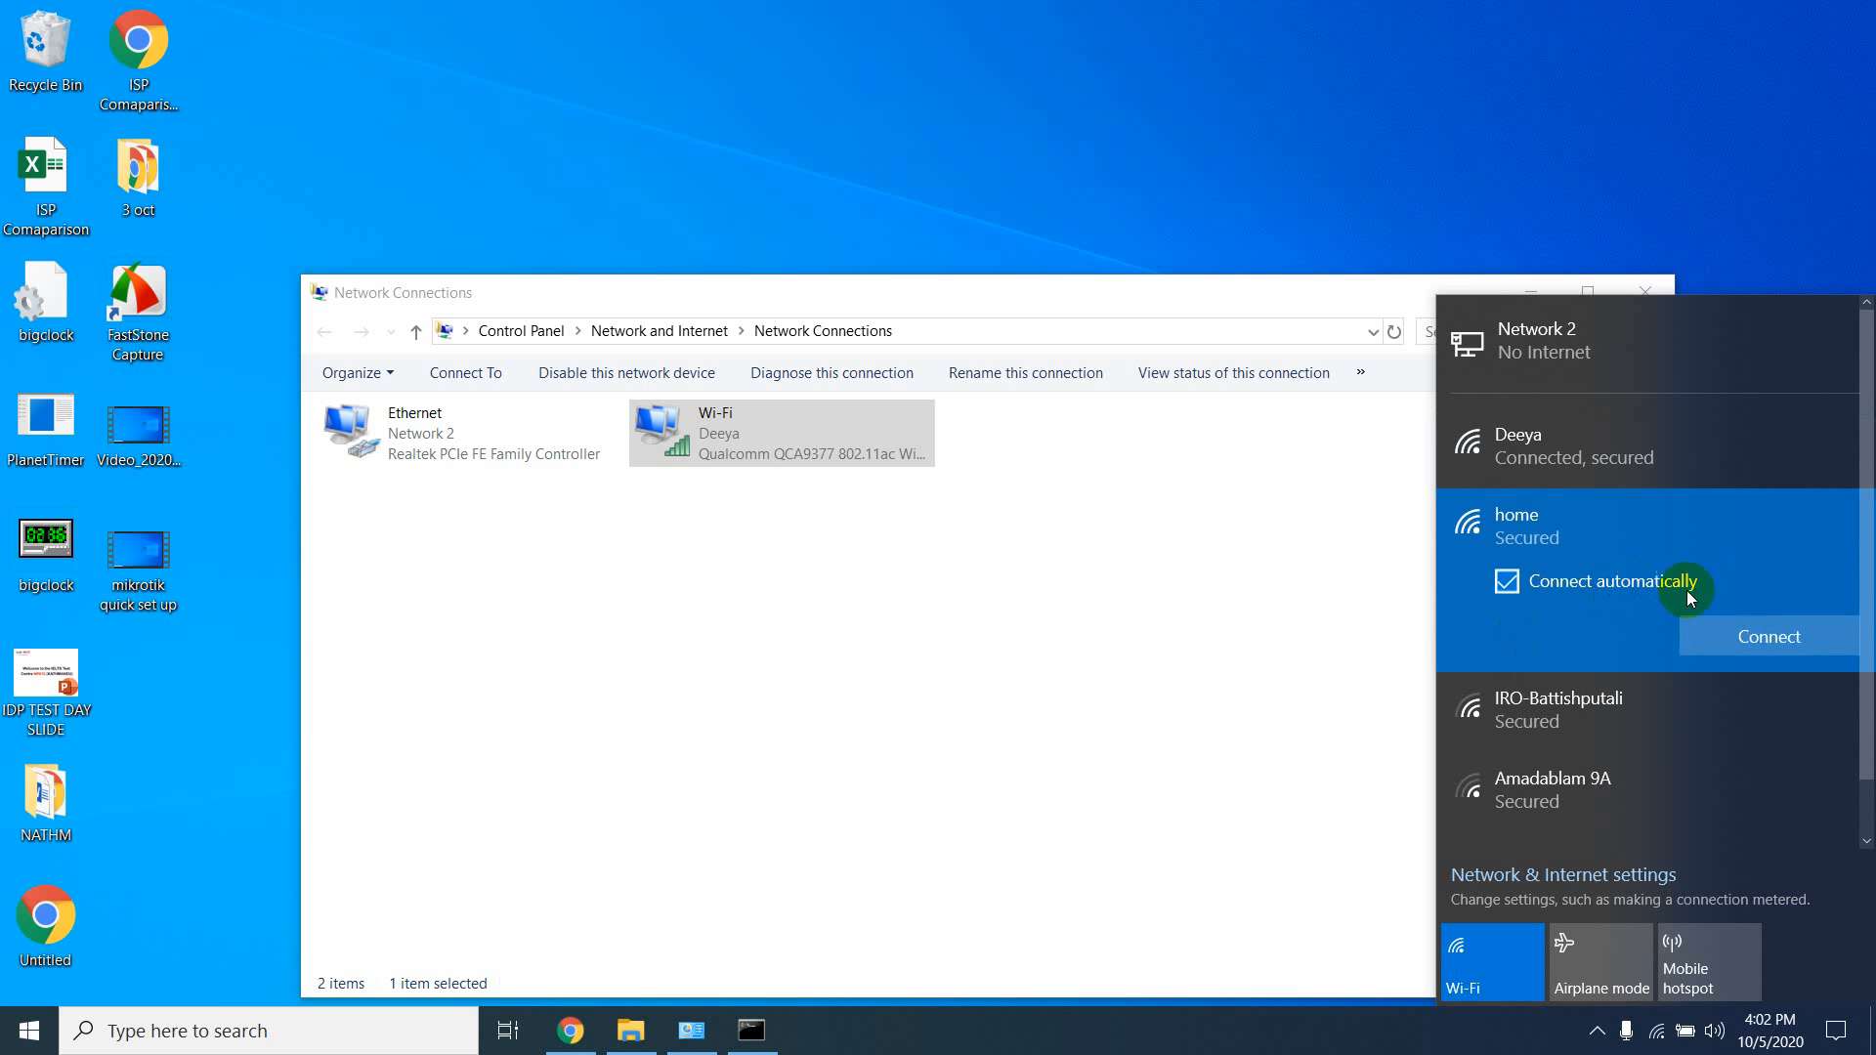
pyautogui.click(1725, 640)
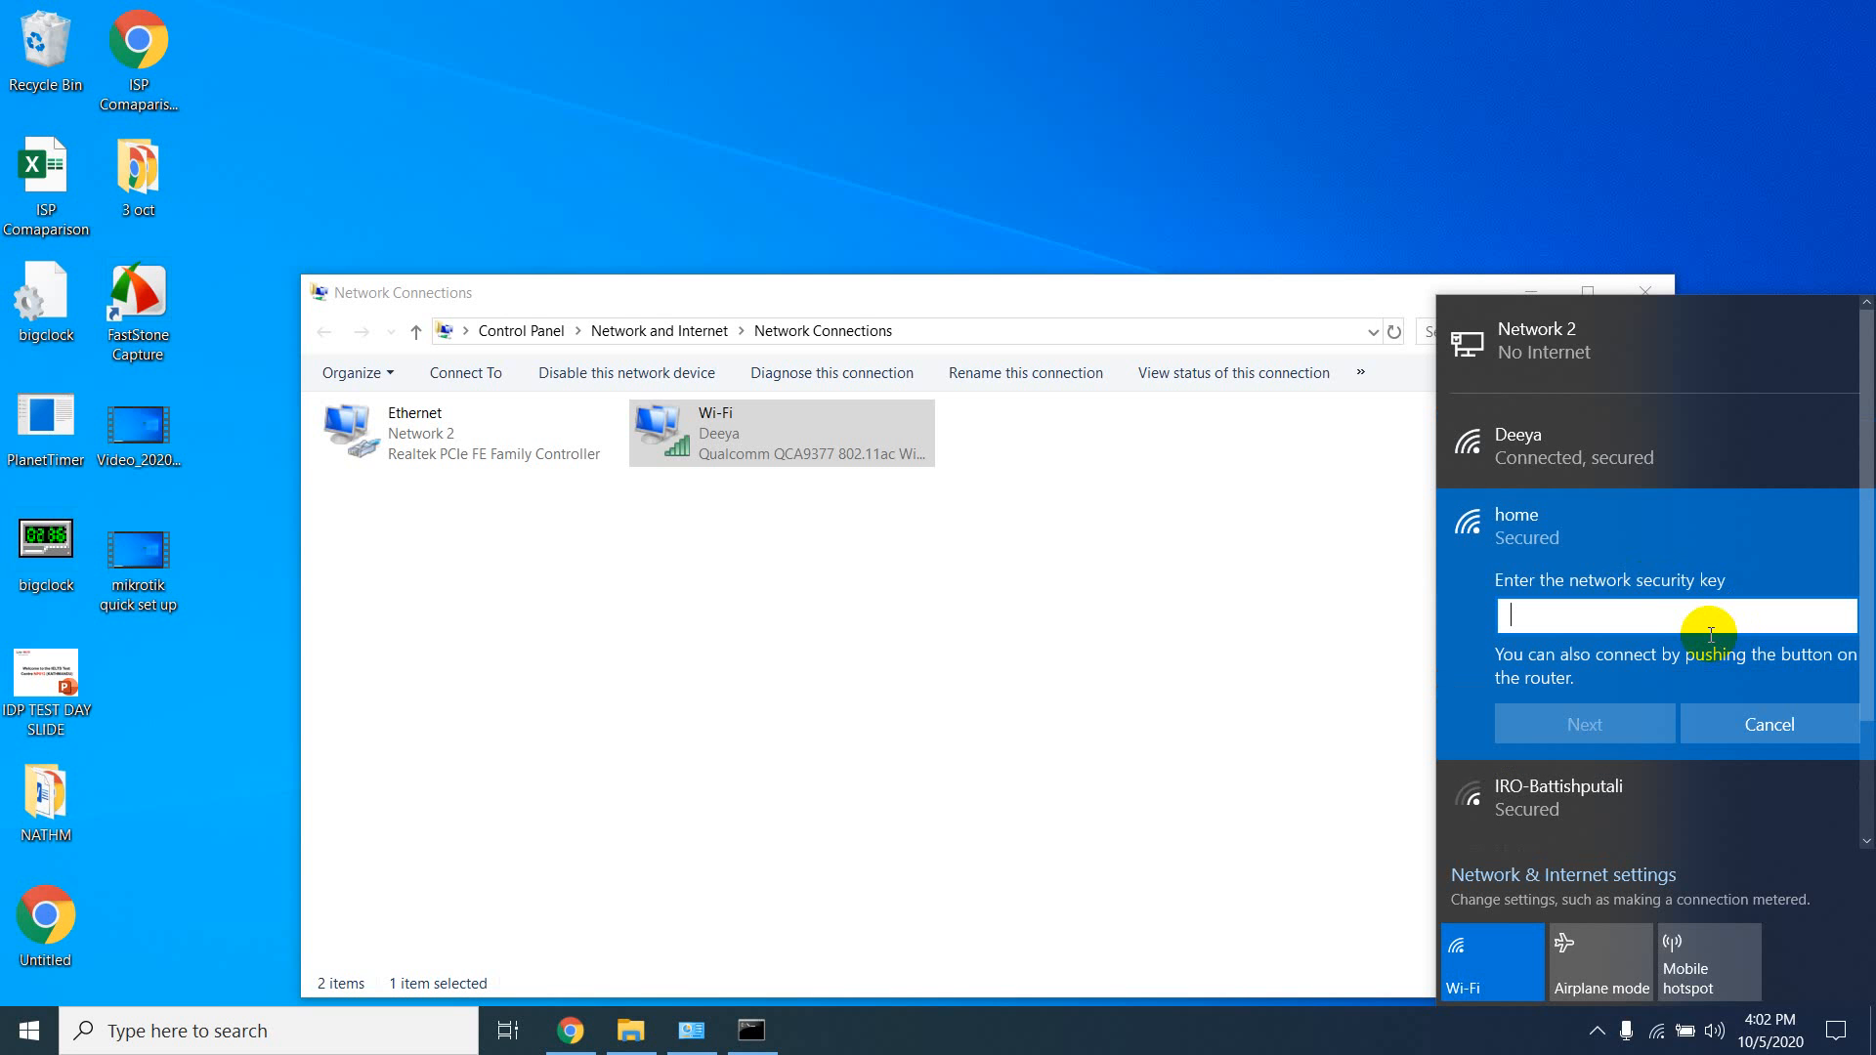
pyautogui.write('••••••••')
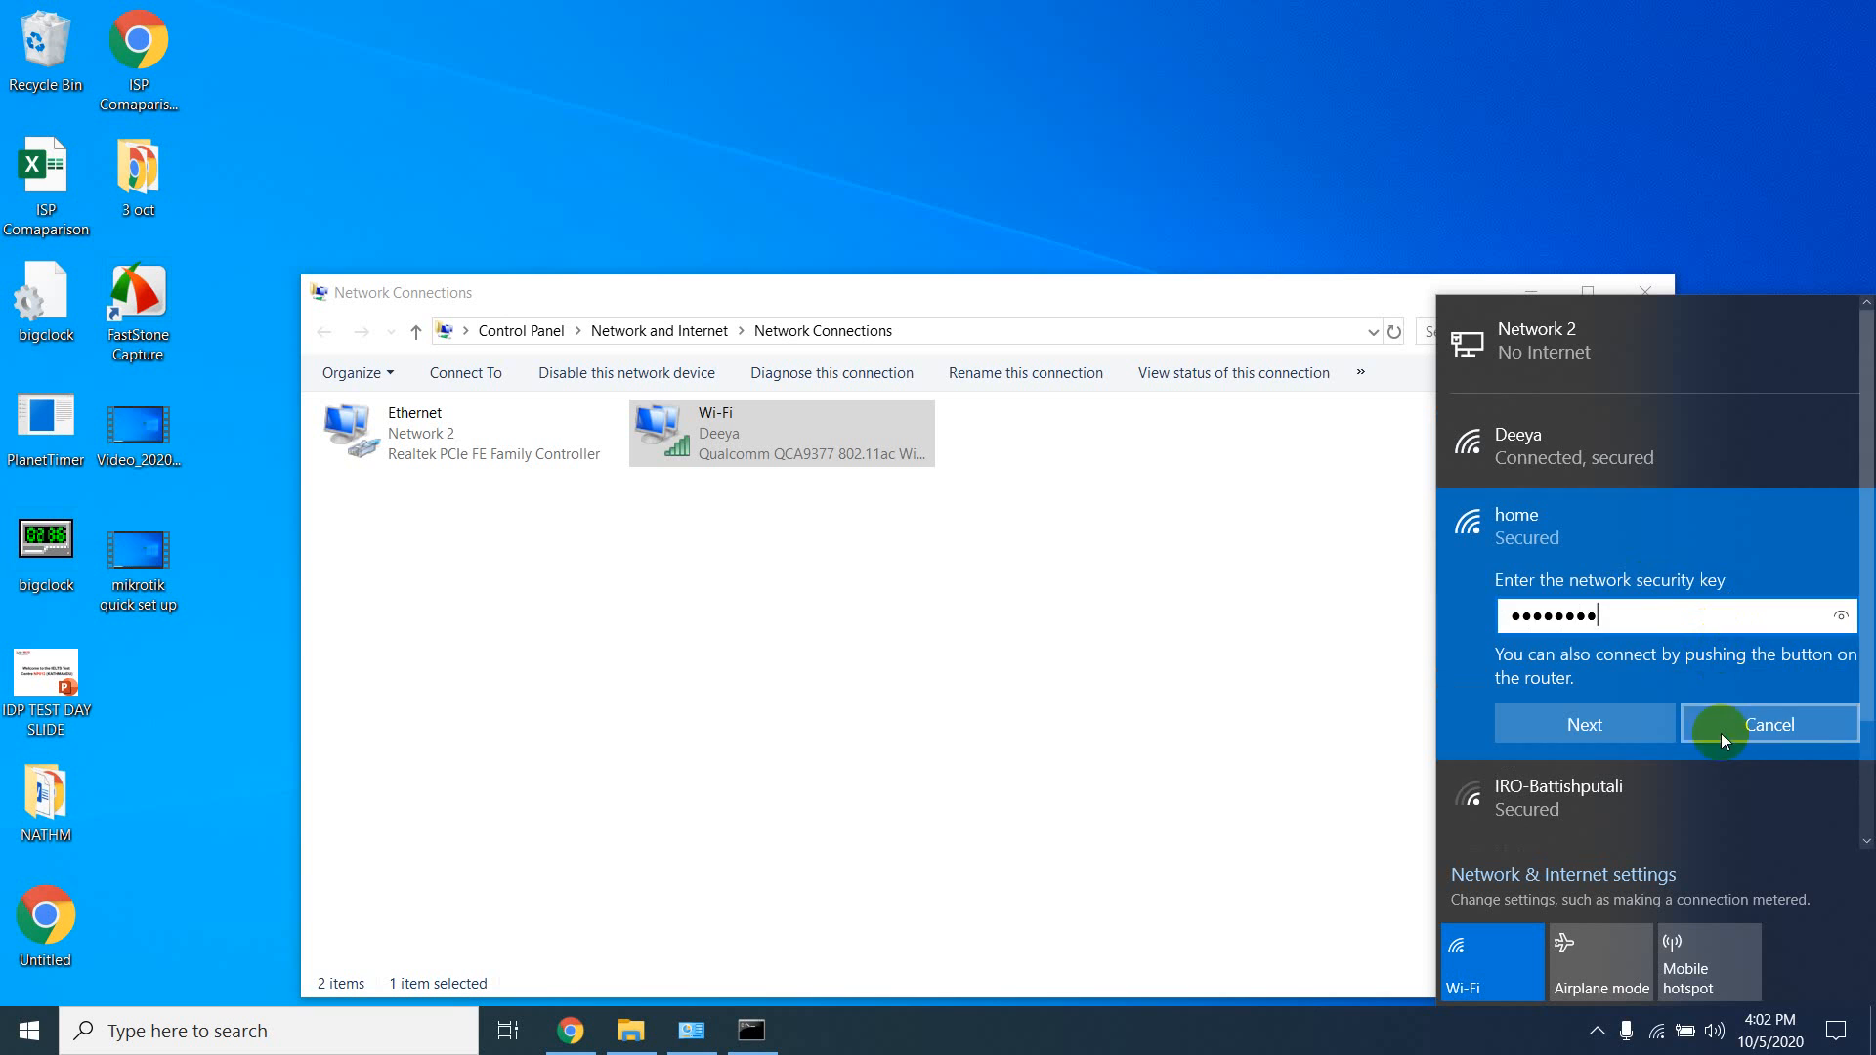
pyautogui.click(1629, 723)
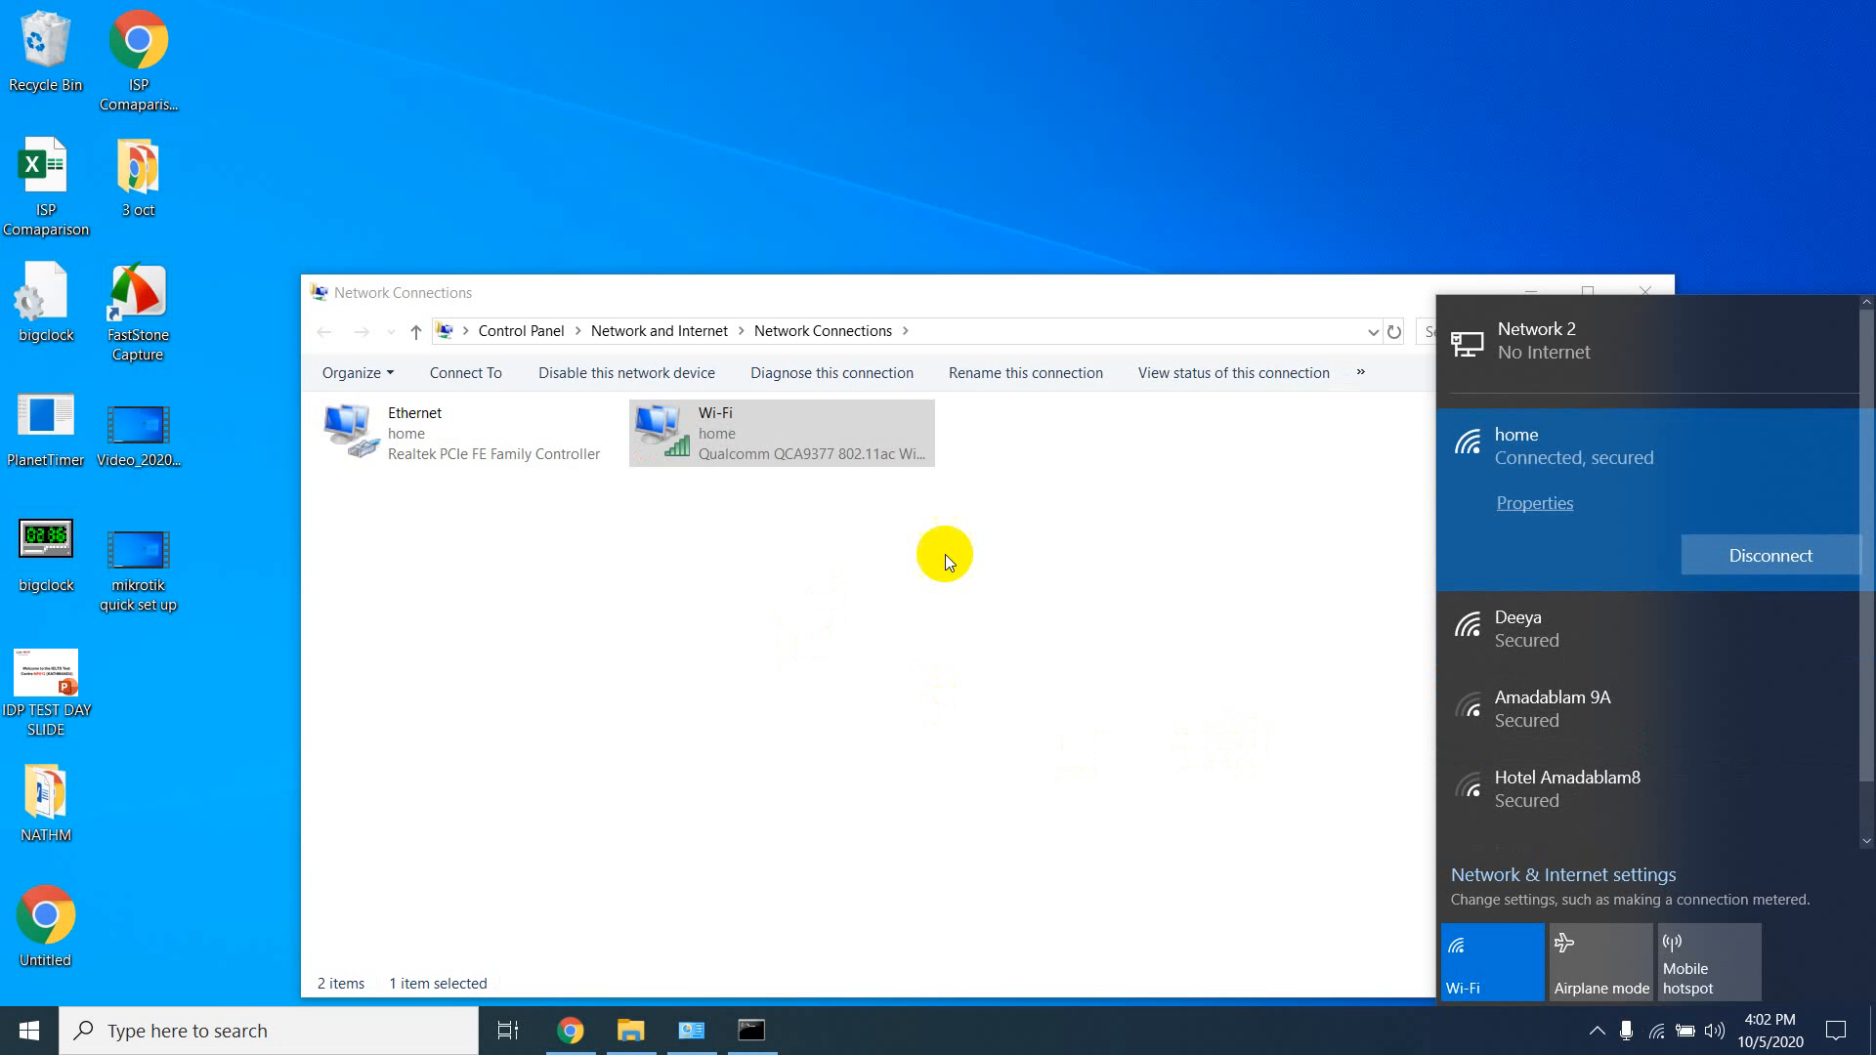
pyautogui.click(749, 1035)
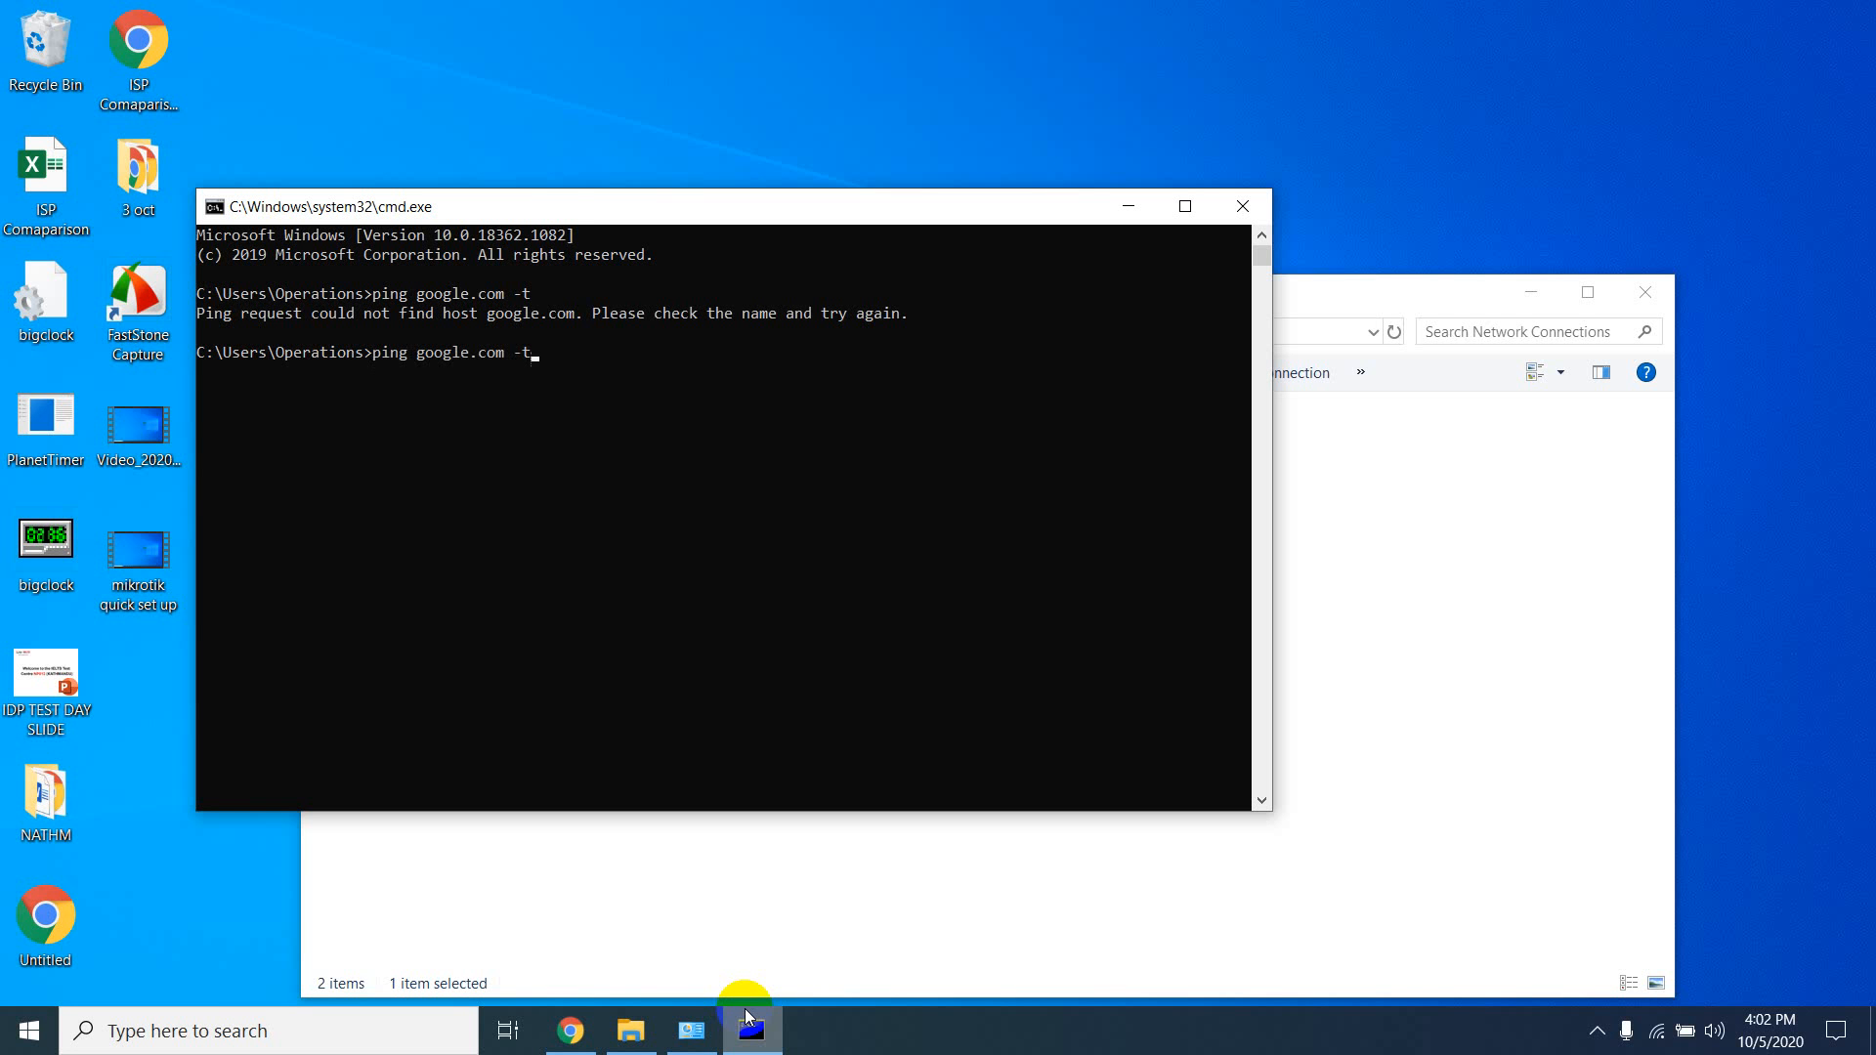
# Step: Rerun 'ping google.com -t', getting replies from 142.250.67.174, then close Command Prompt
pyautogui.press('Return')
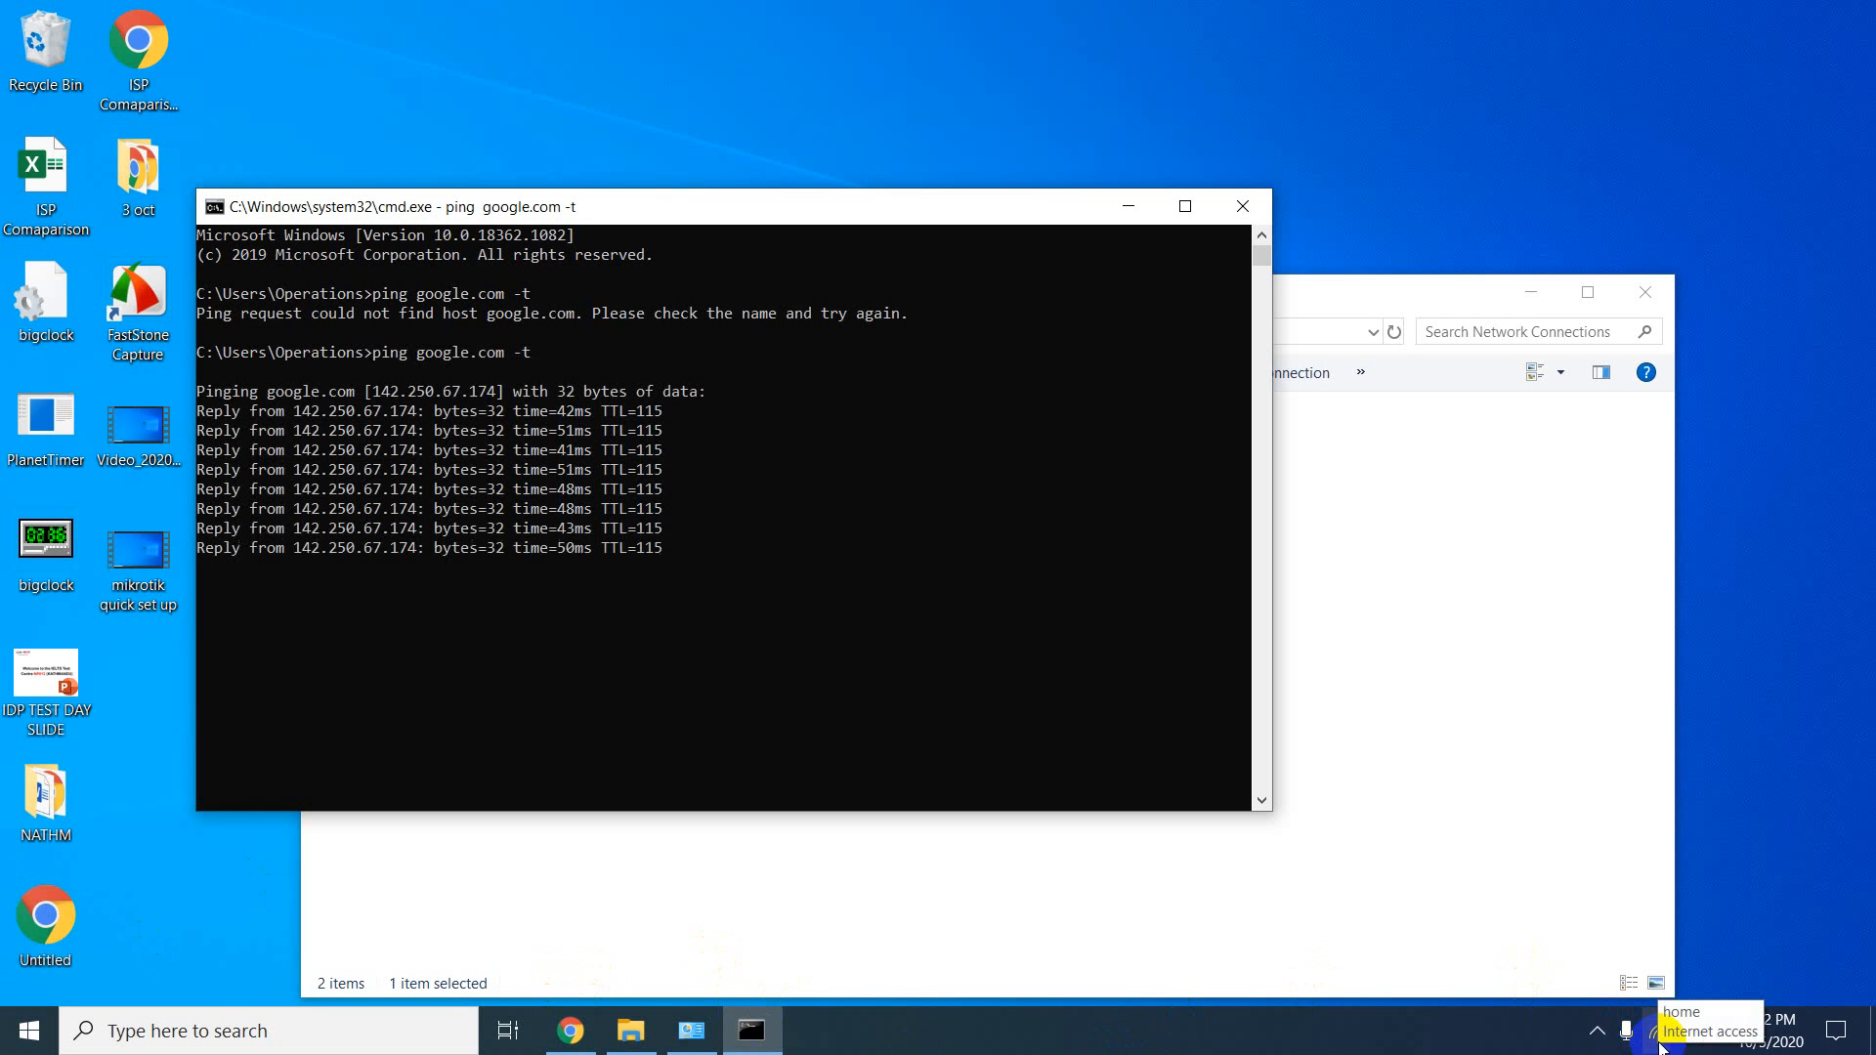
pyautogui.click(1241, 205)
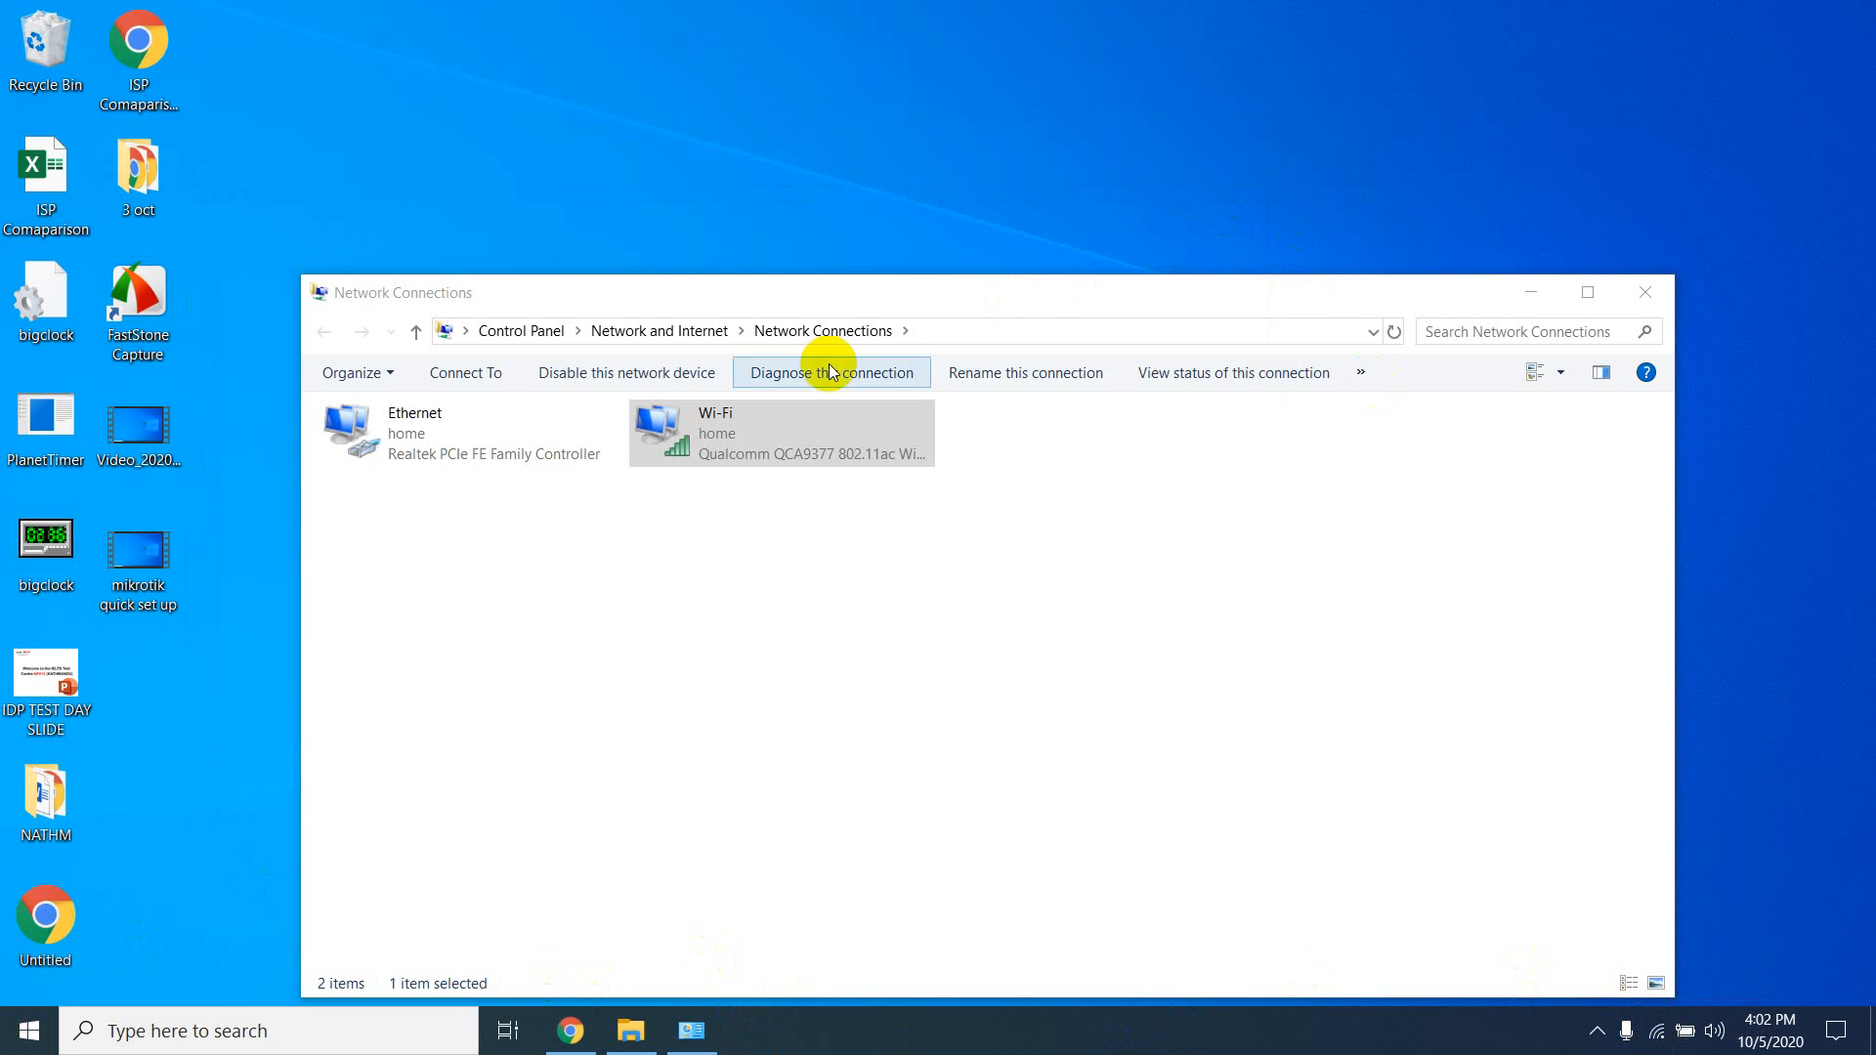
# Step: Disable the Wi-Fi adapter, leaving Ethernet as the only connection
pyautogui.click(443, 455)
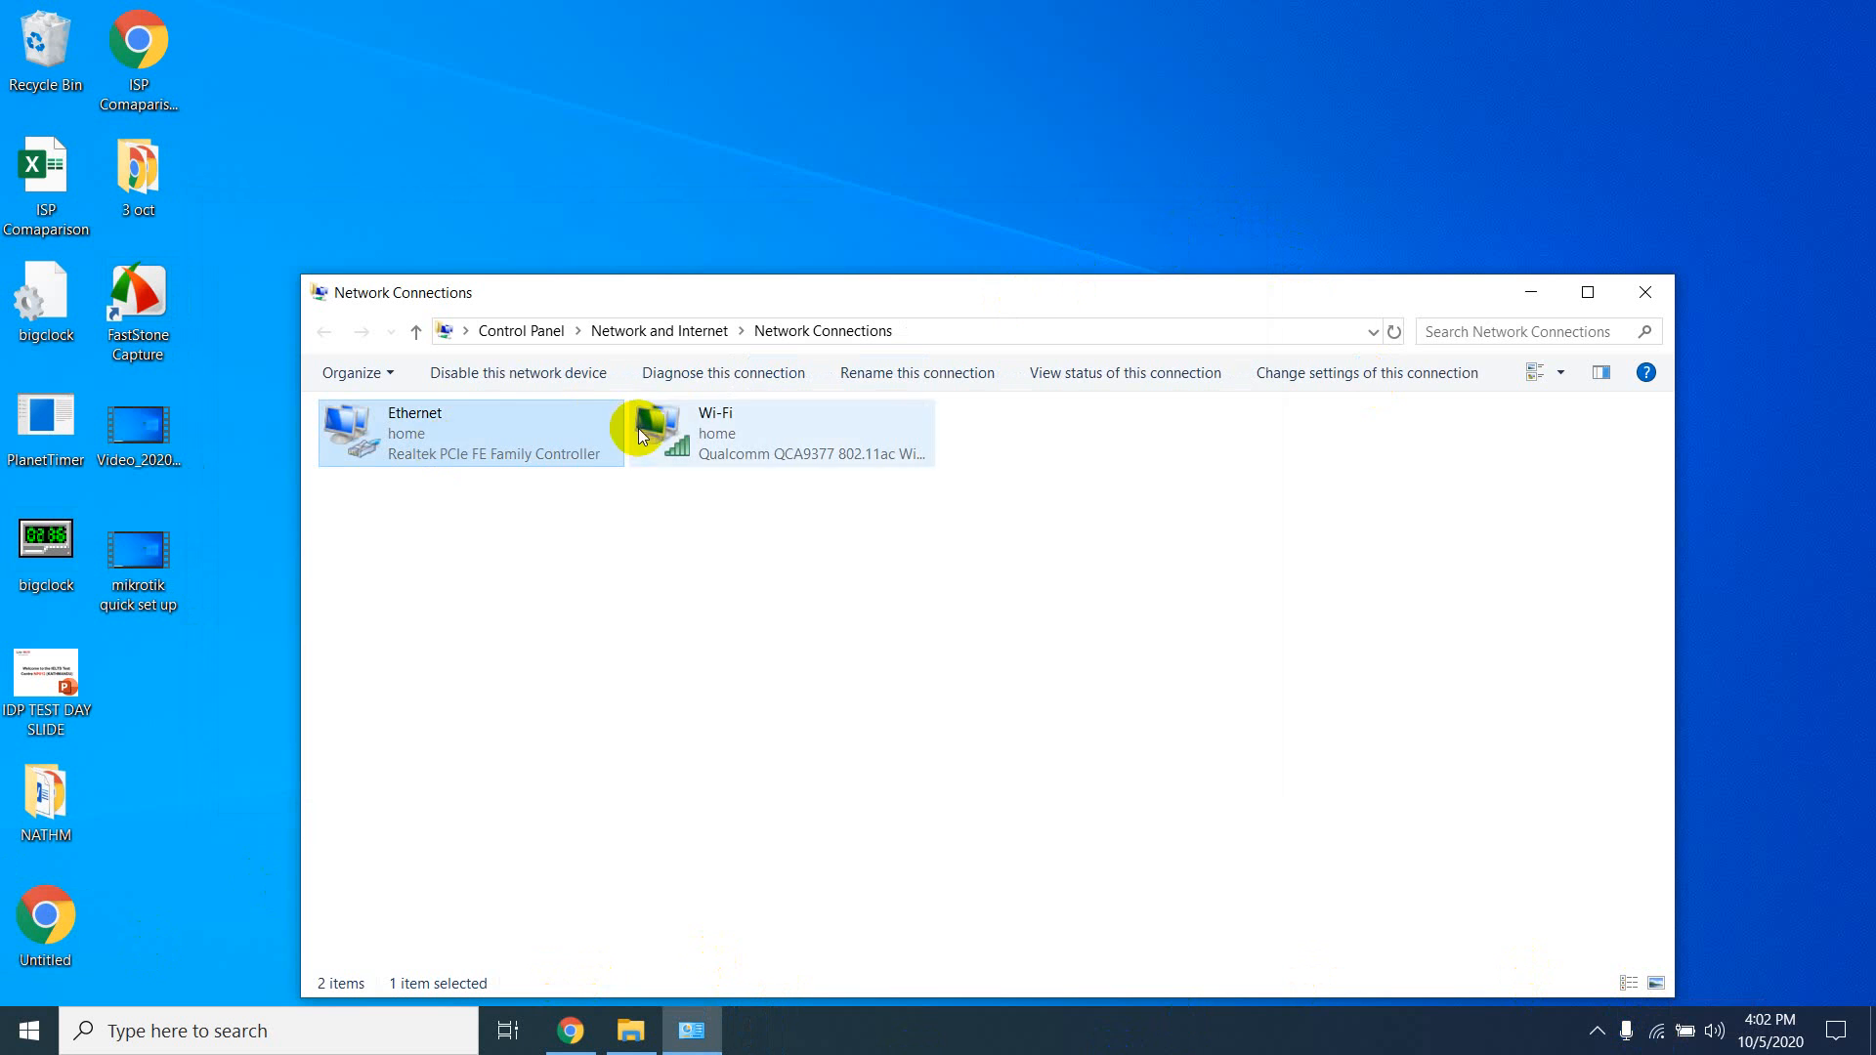
pyautogui.rightClick(679, 430)
pyautogui.click(725, 450)
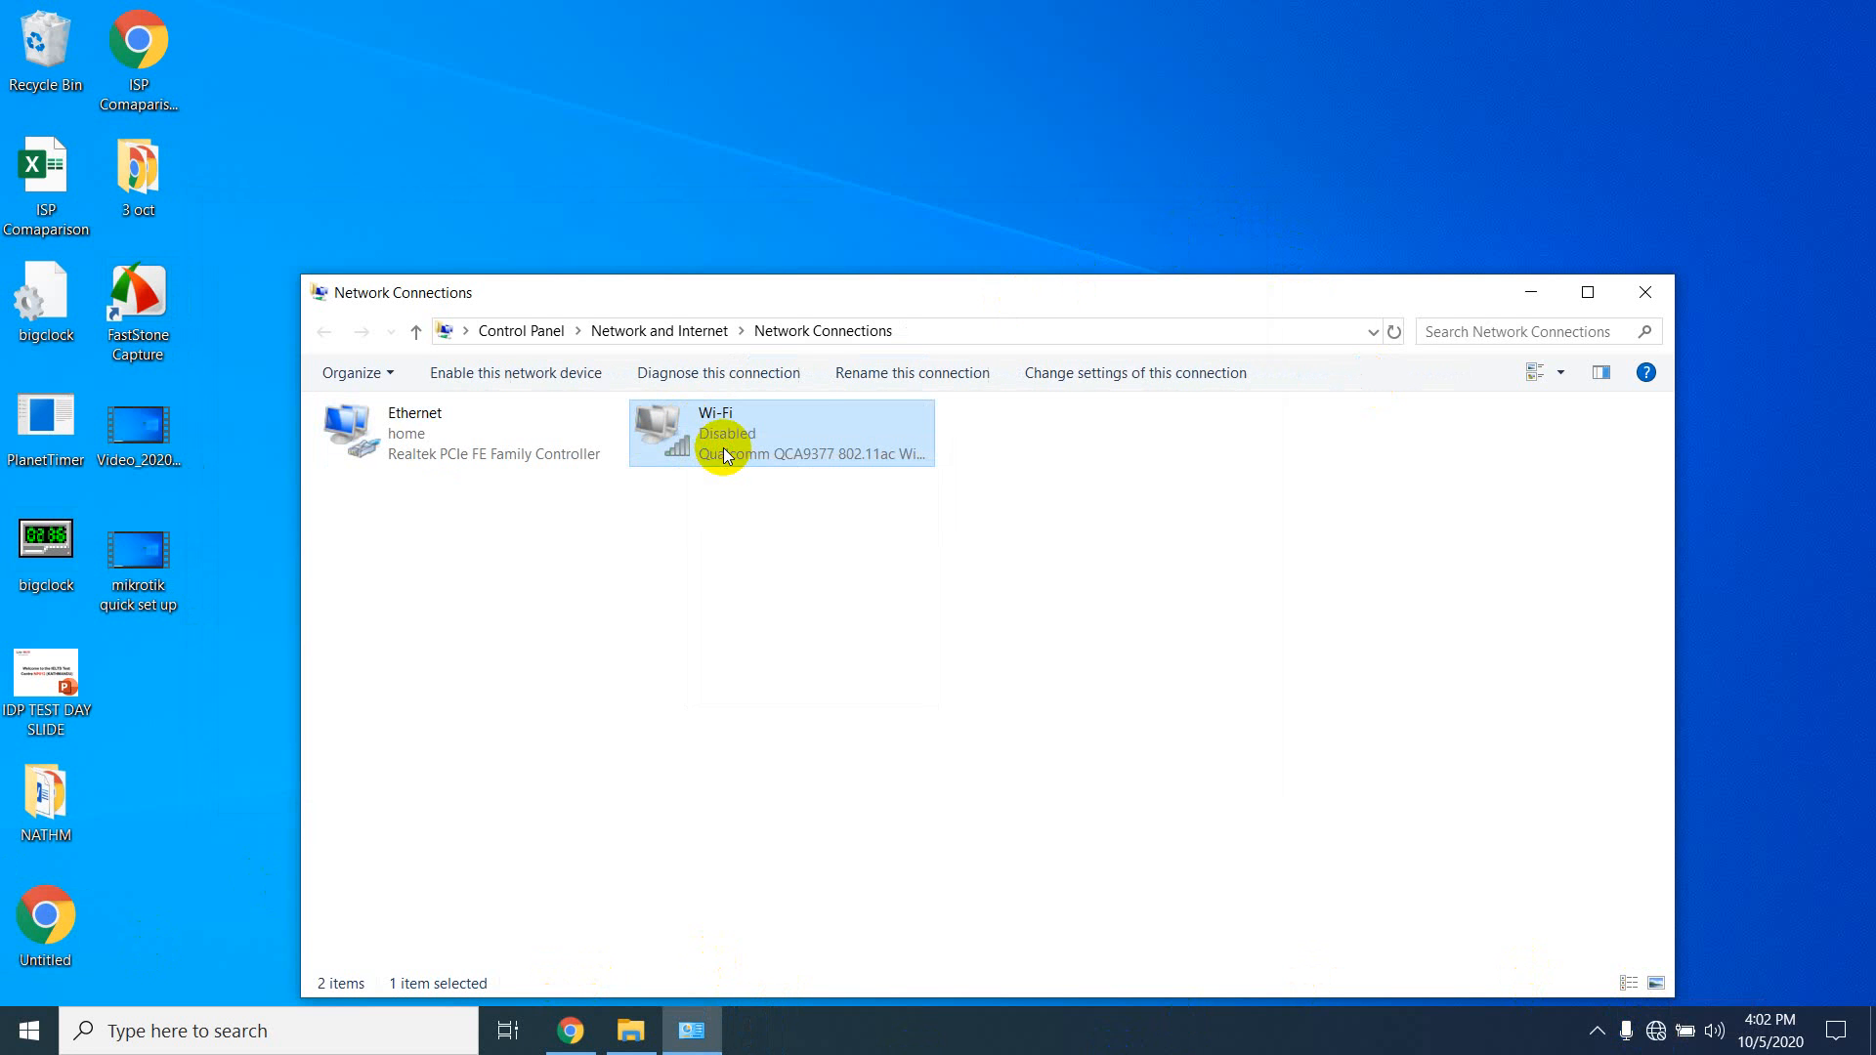
pyautogui.click(461, 451)
pyautogui.rightClick(463, 459)
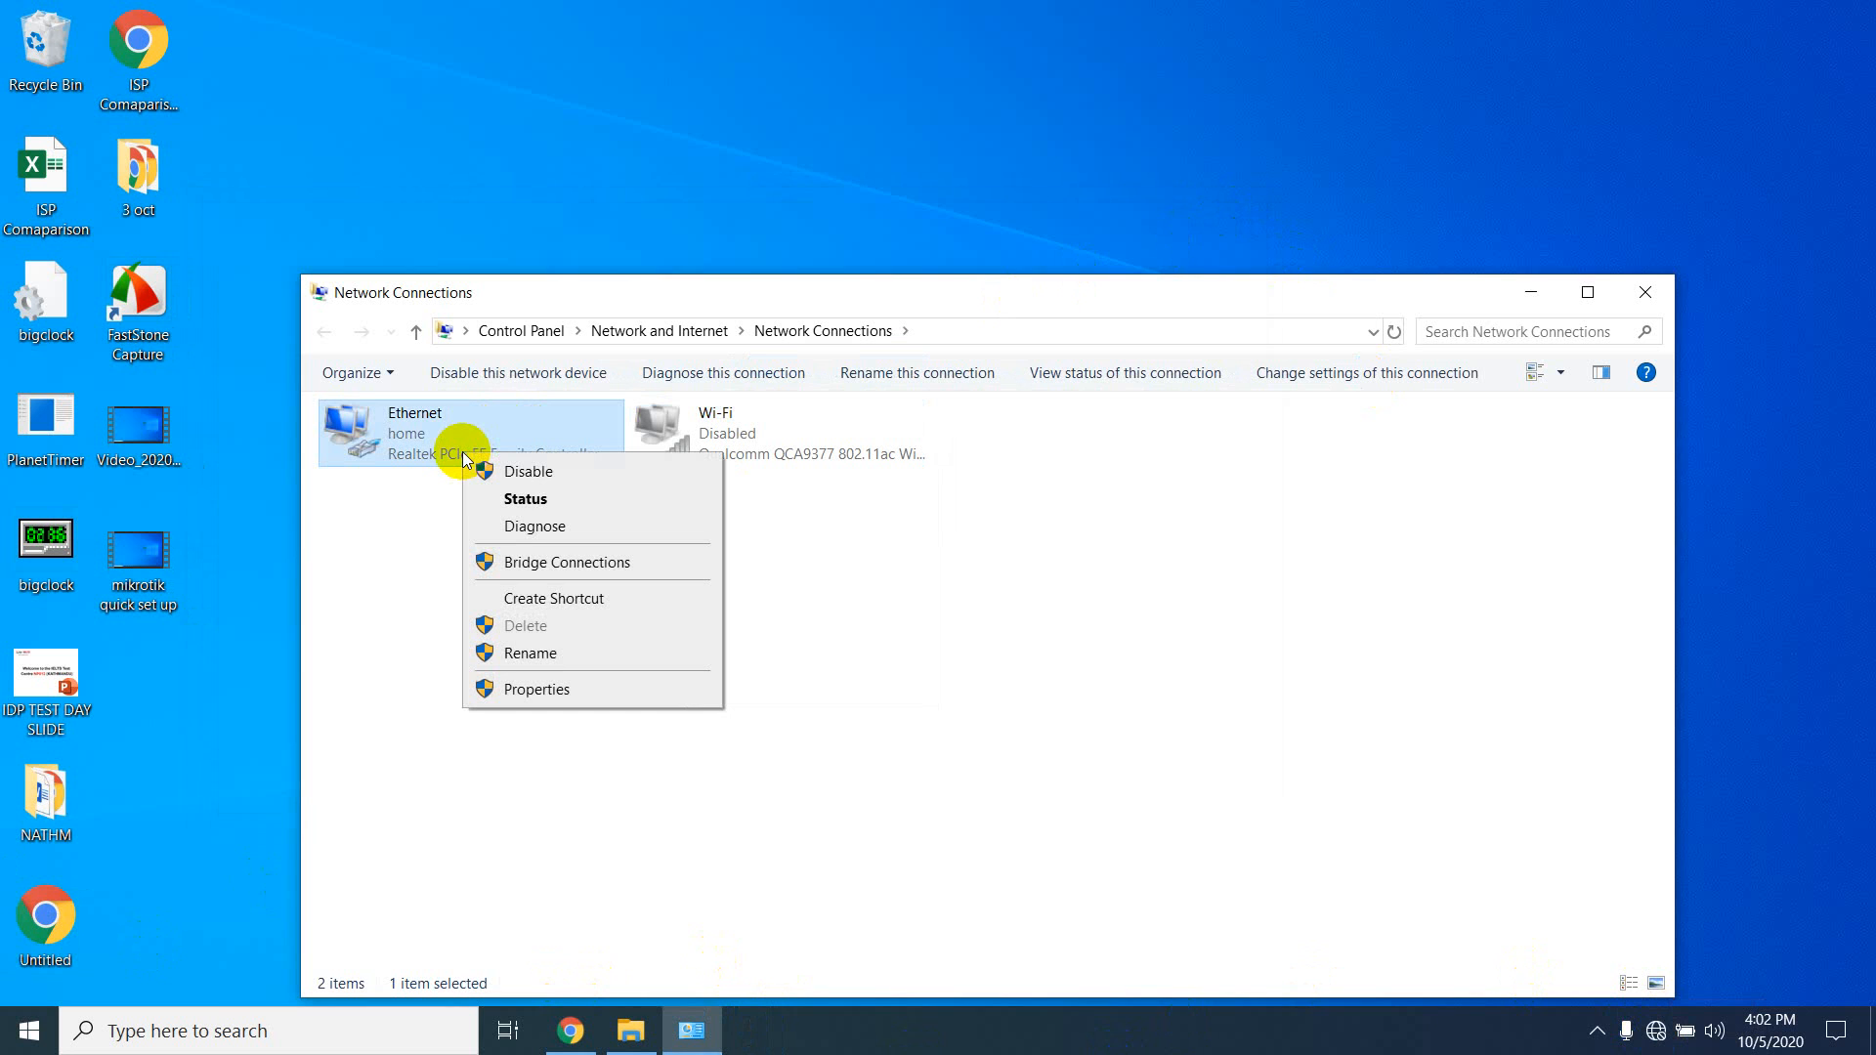
pyautogui.click(376, 594)
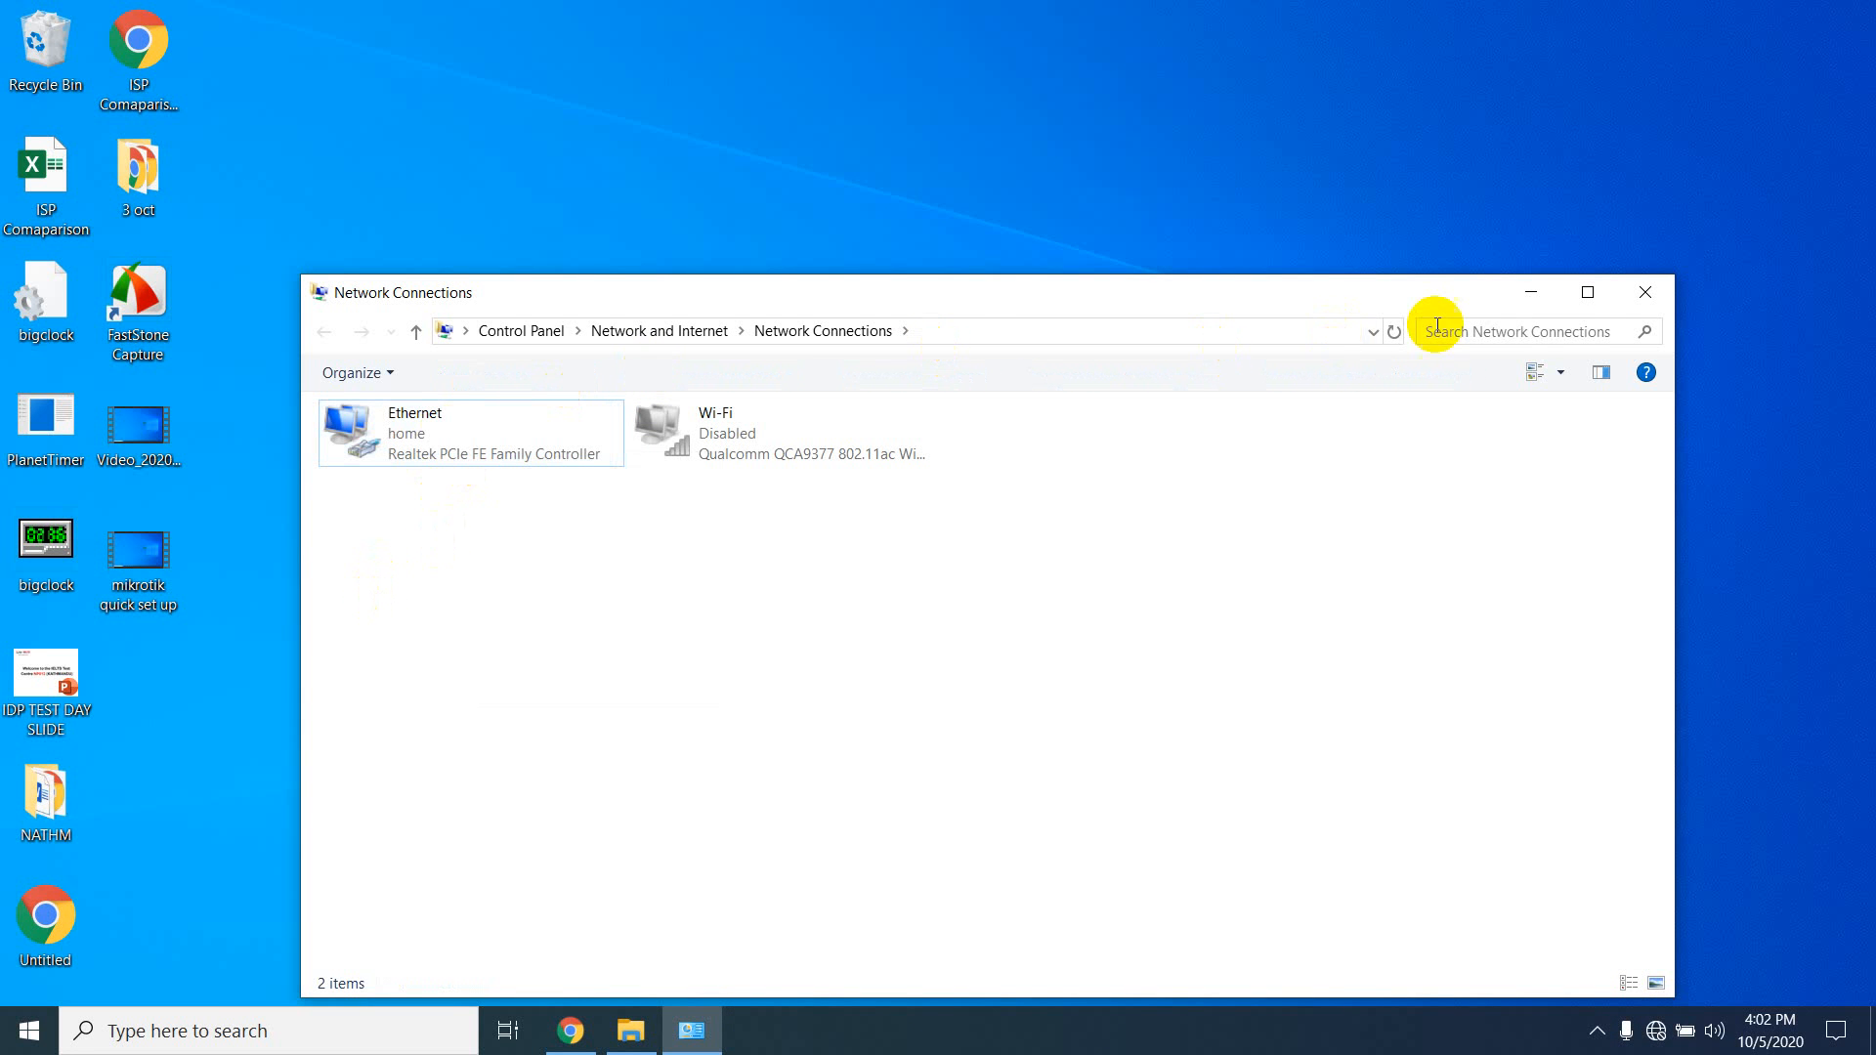
# Step: Maximize Network Connections, refresh the adapter list, and check the tray network status
pyautogui.click(1588, 293)
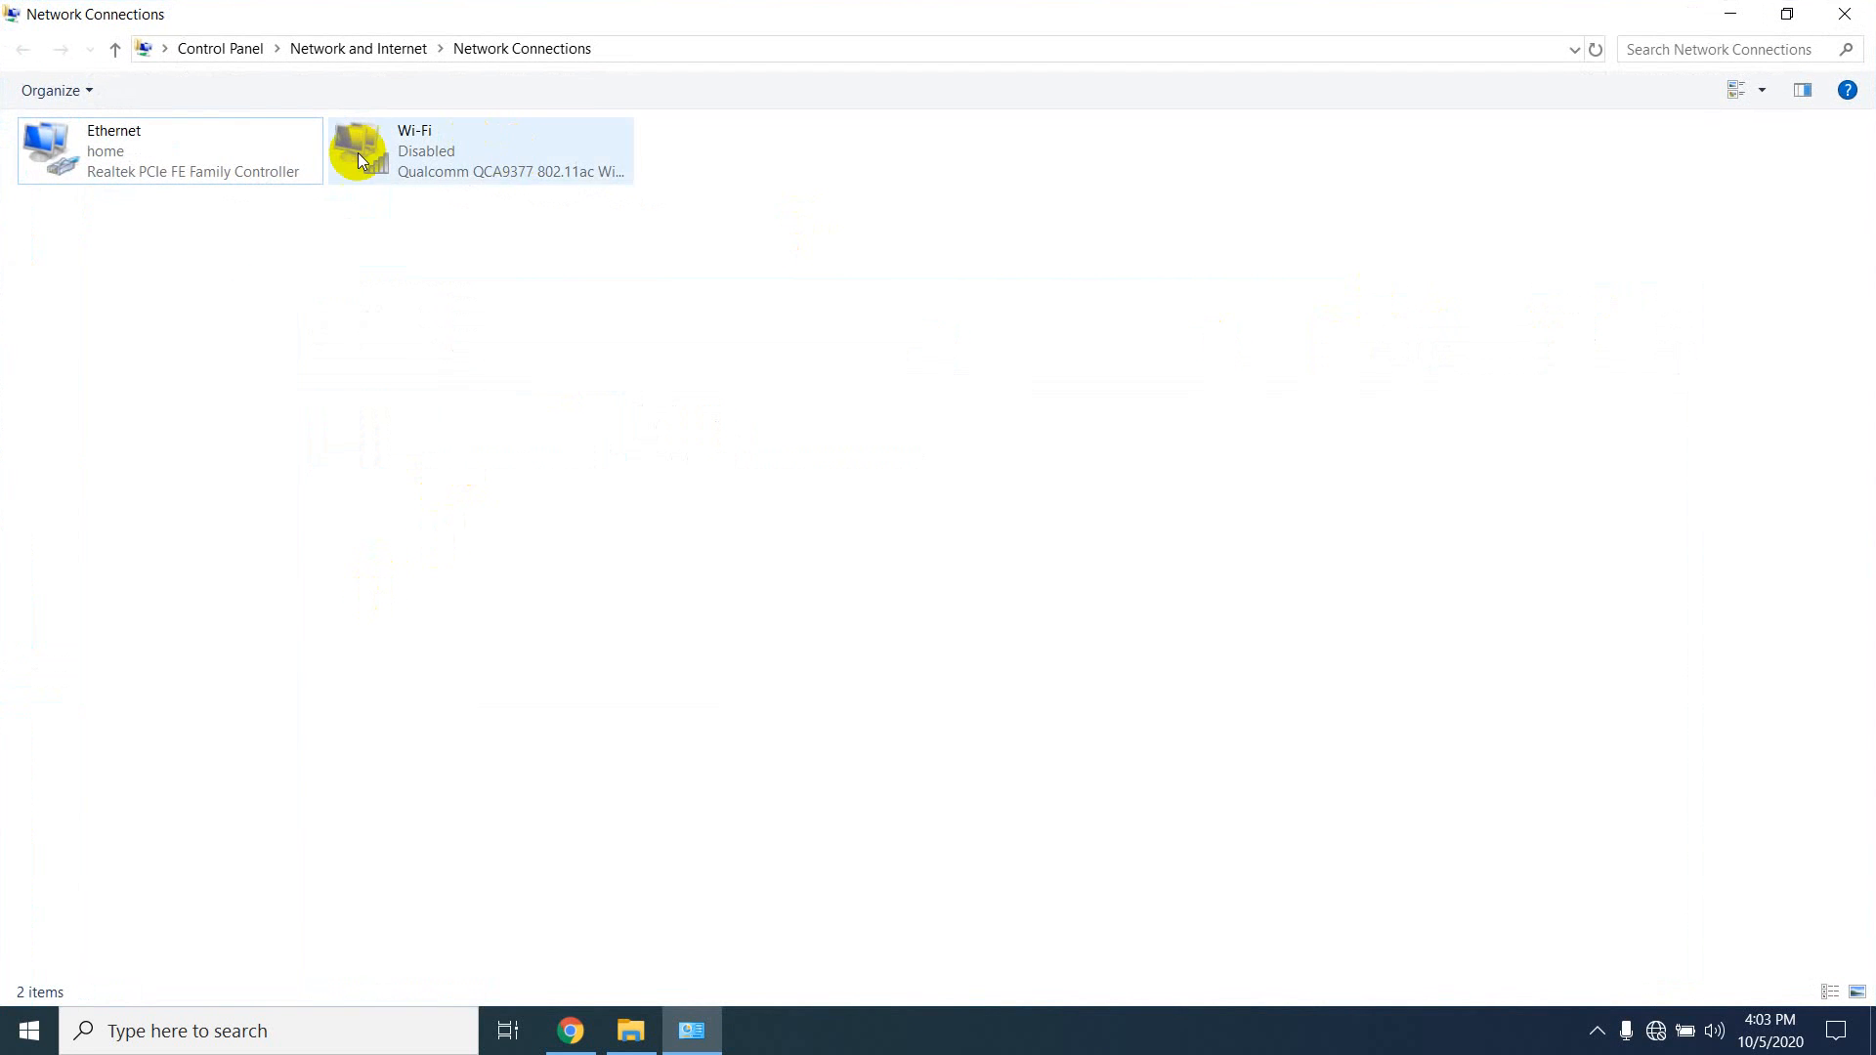
pyautogui.click(226, 150)
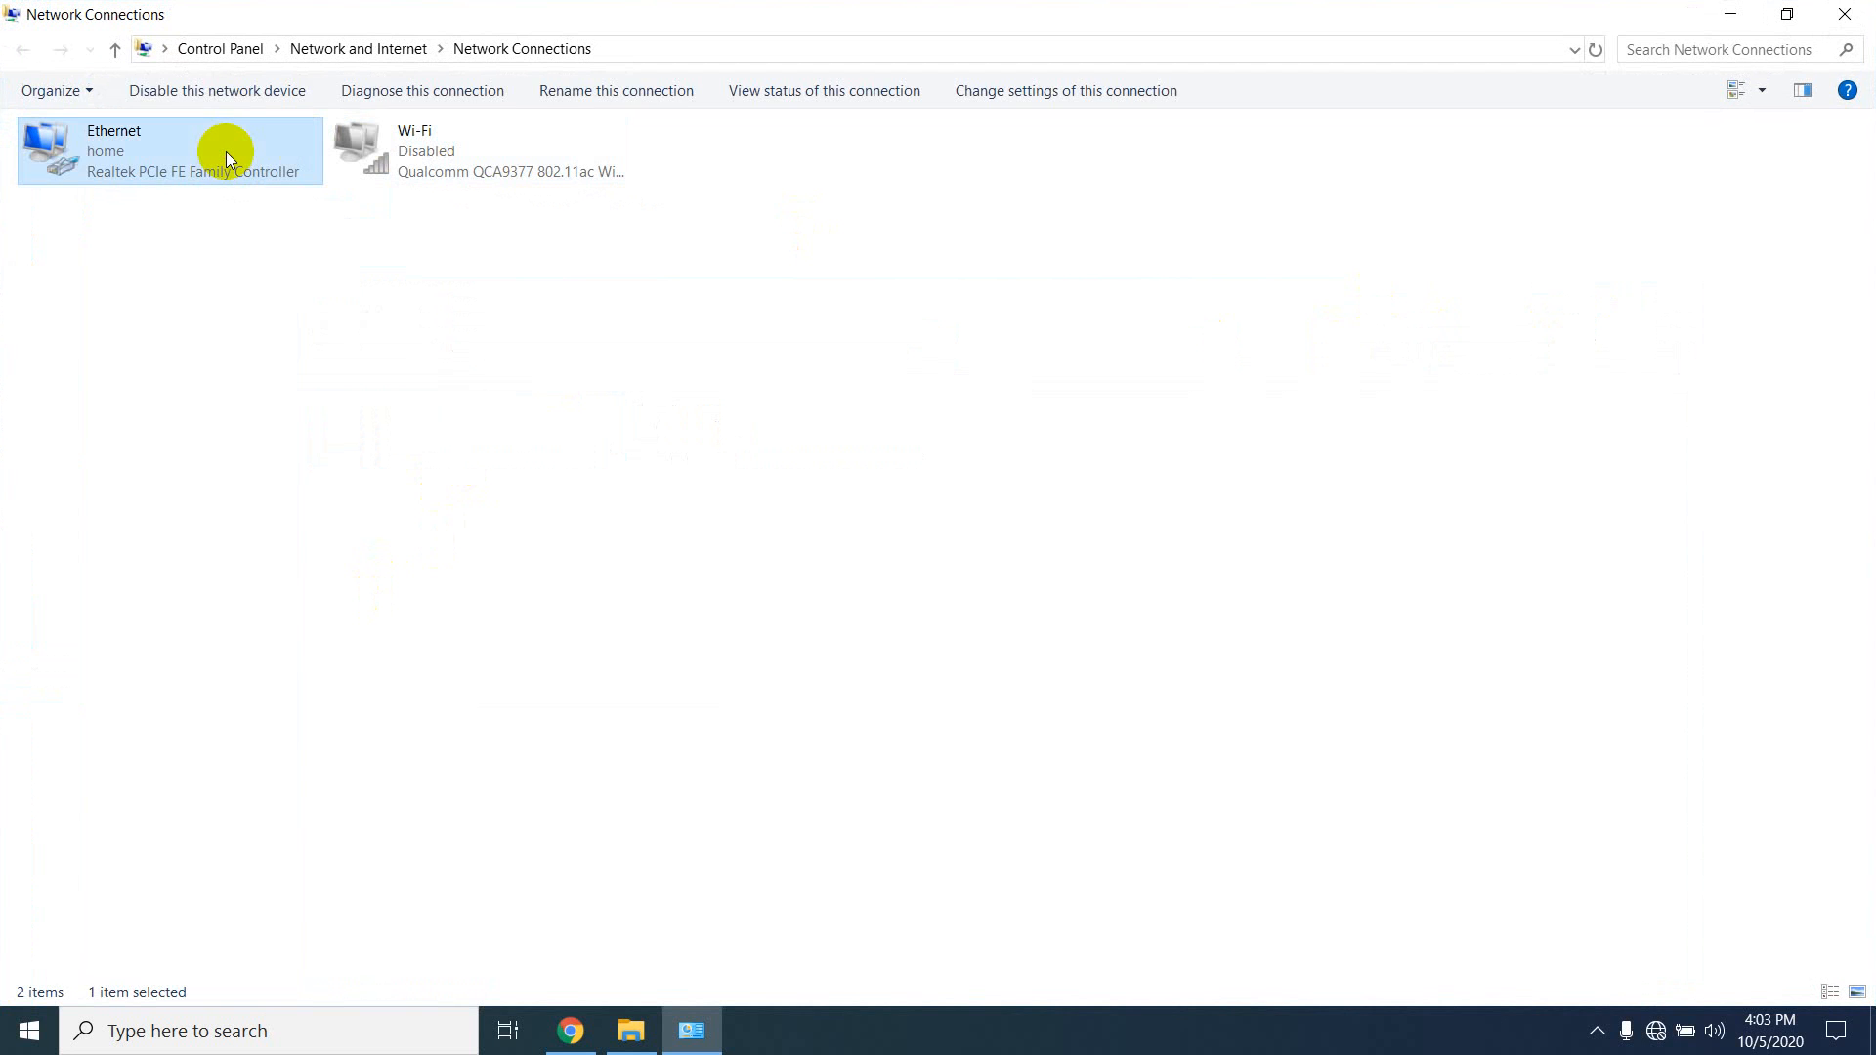
pyautogui.rightClick(410, 398)
pyautogui.click(471, 505)
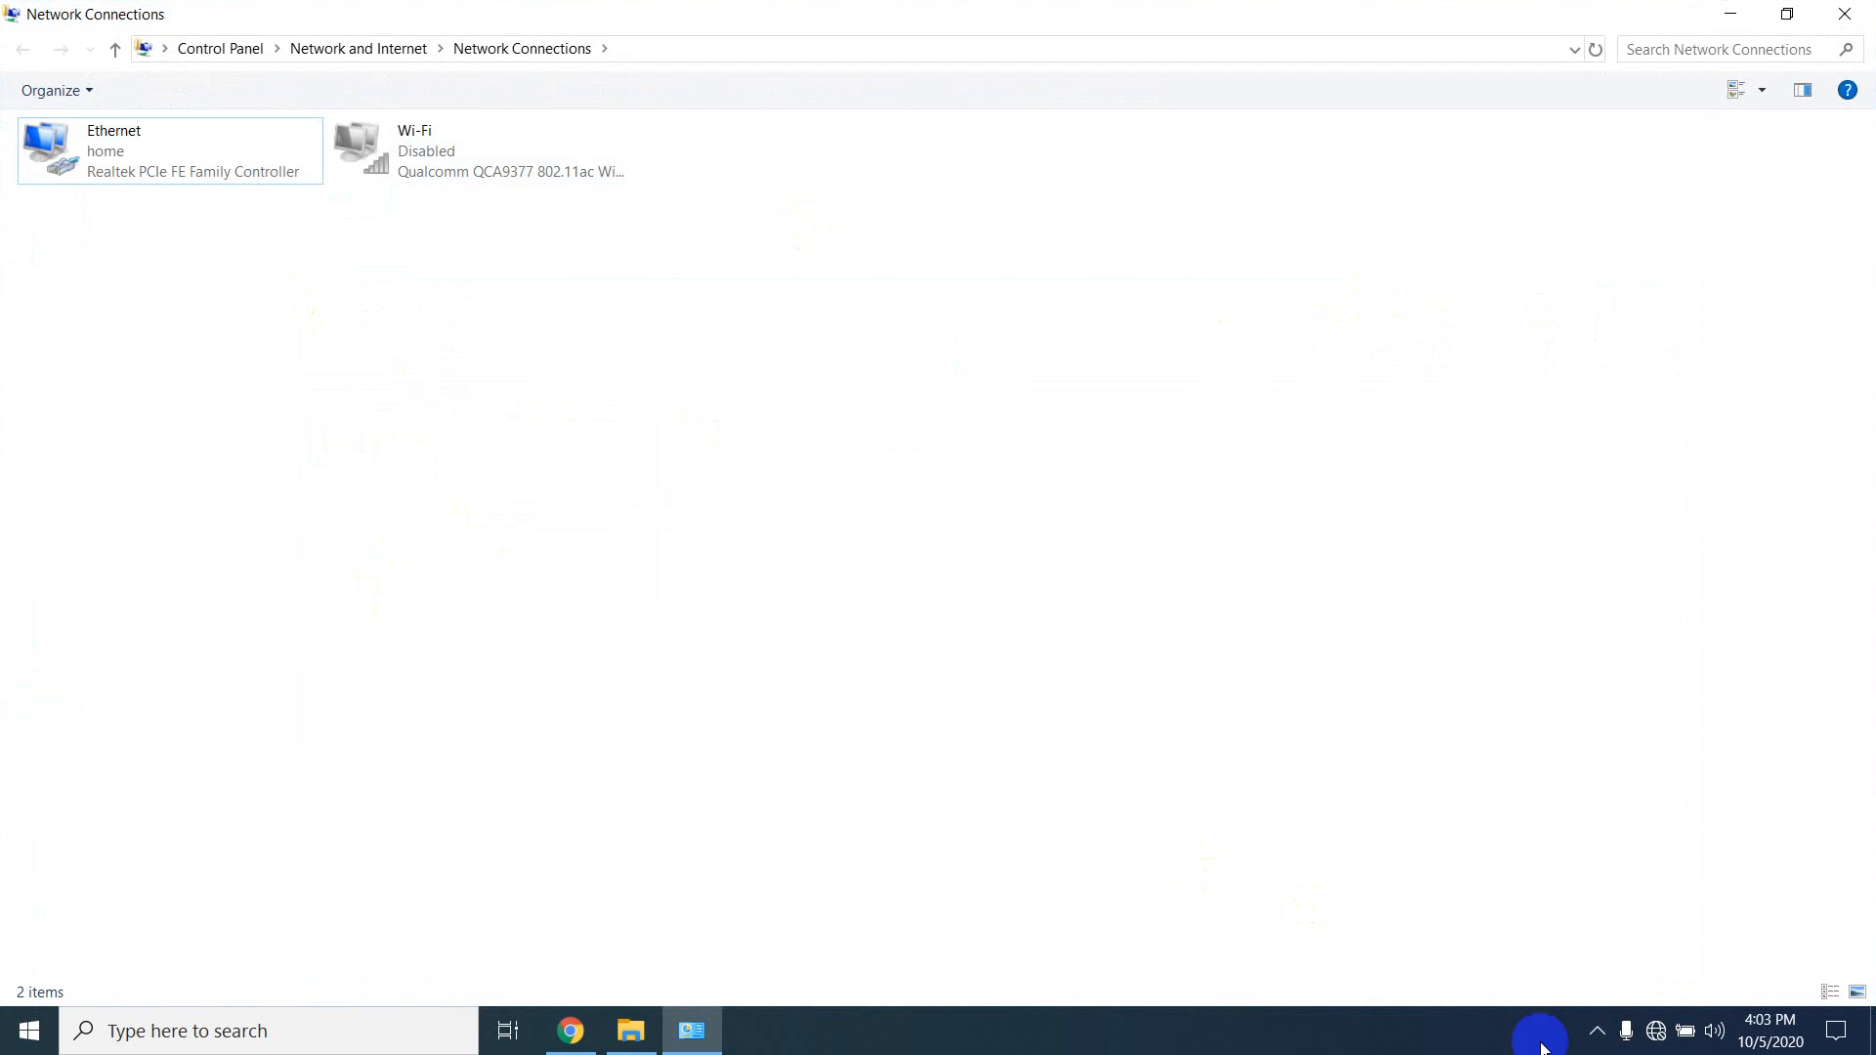
pyautogui.click(1656, 1031)
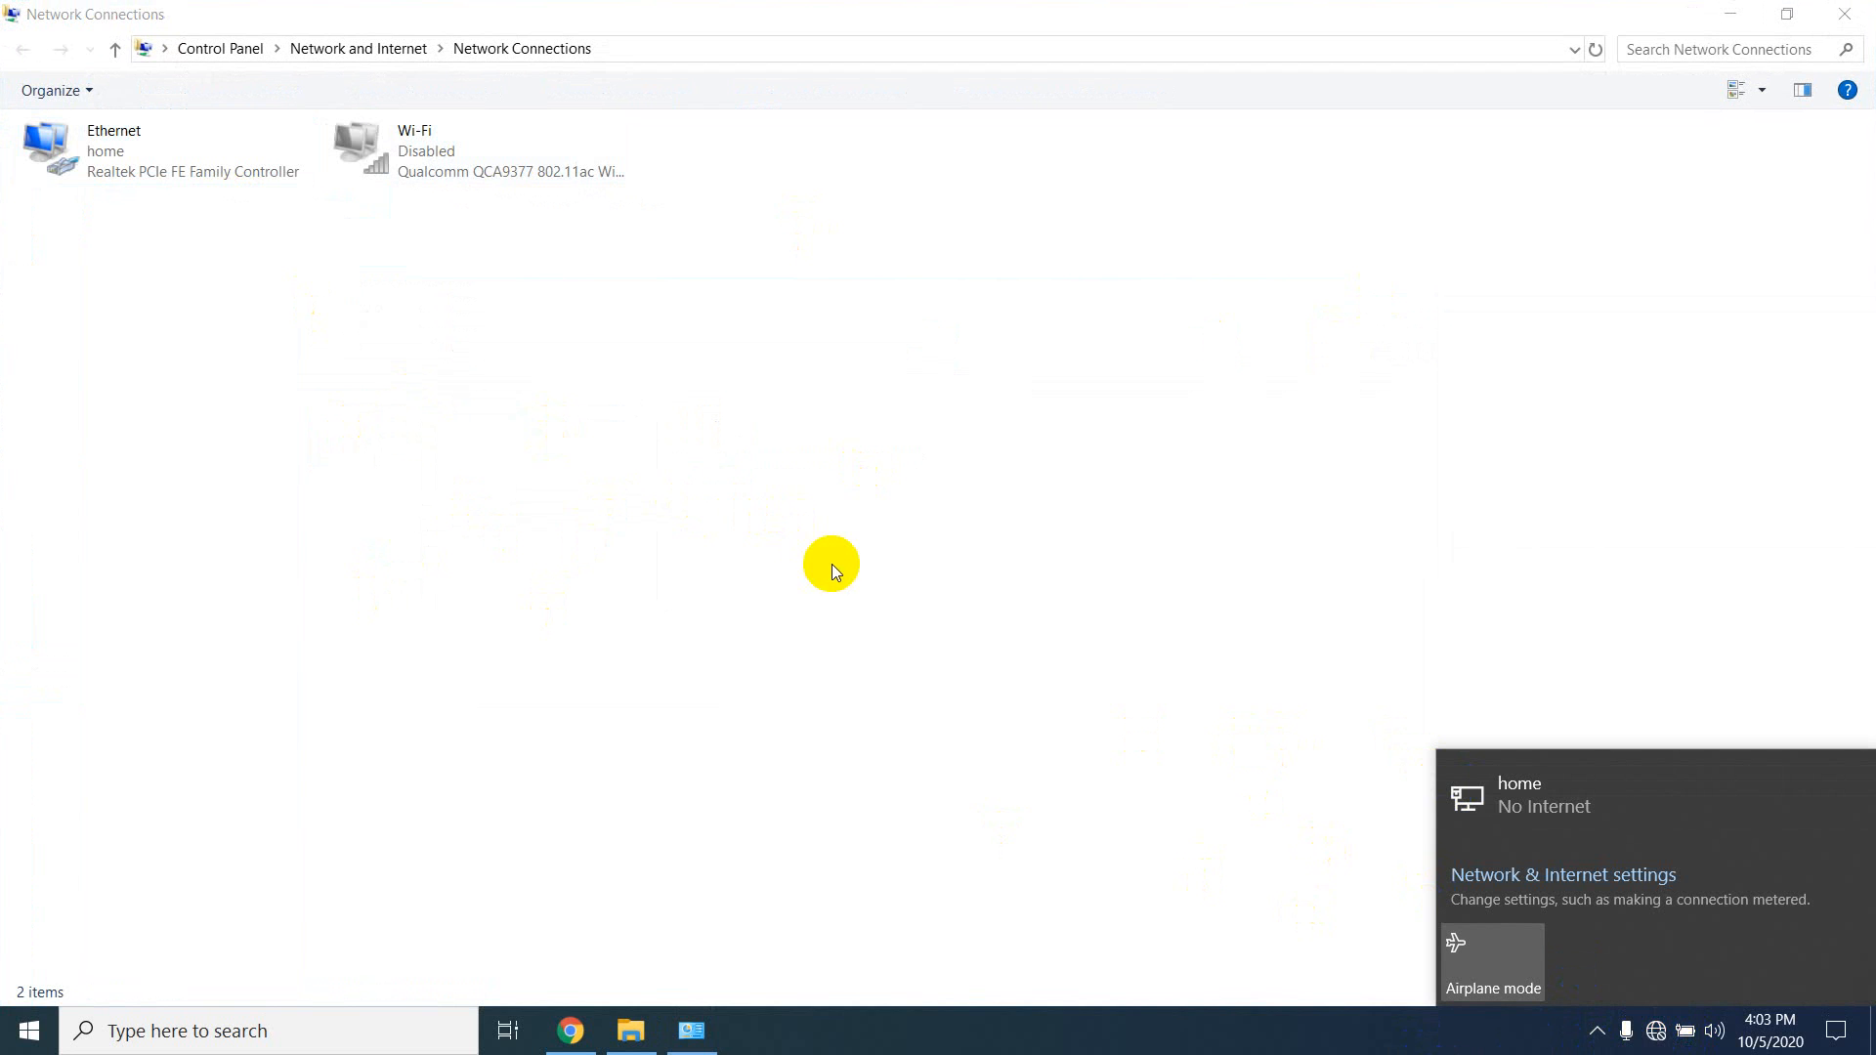
pyautogui.click(1014, 747)
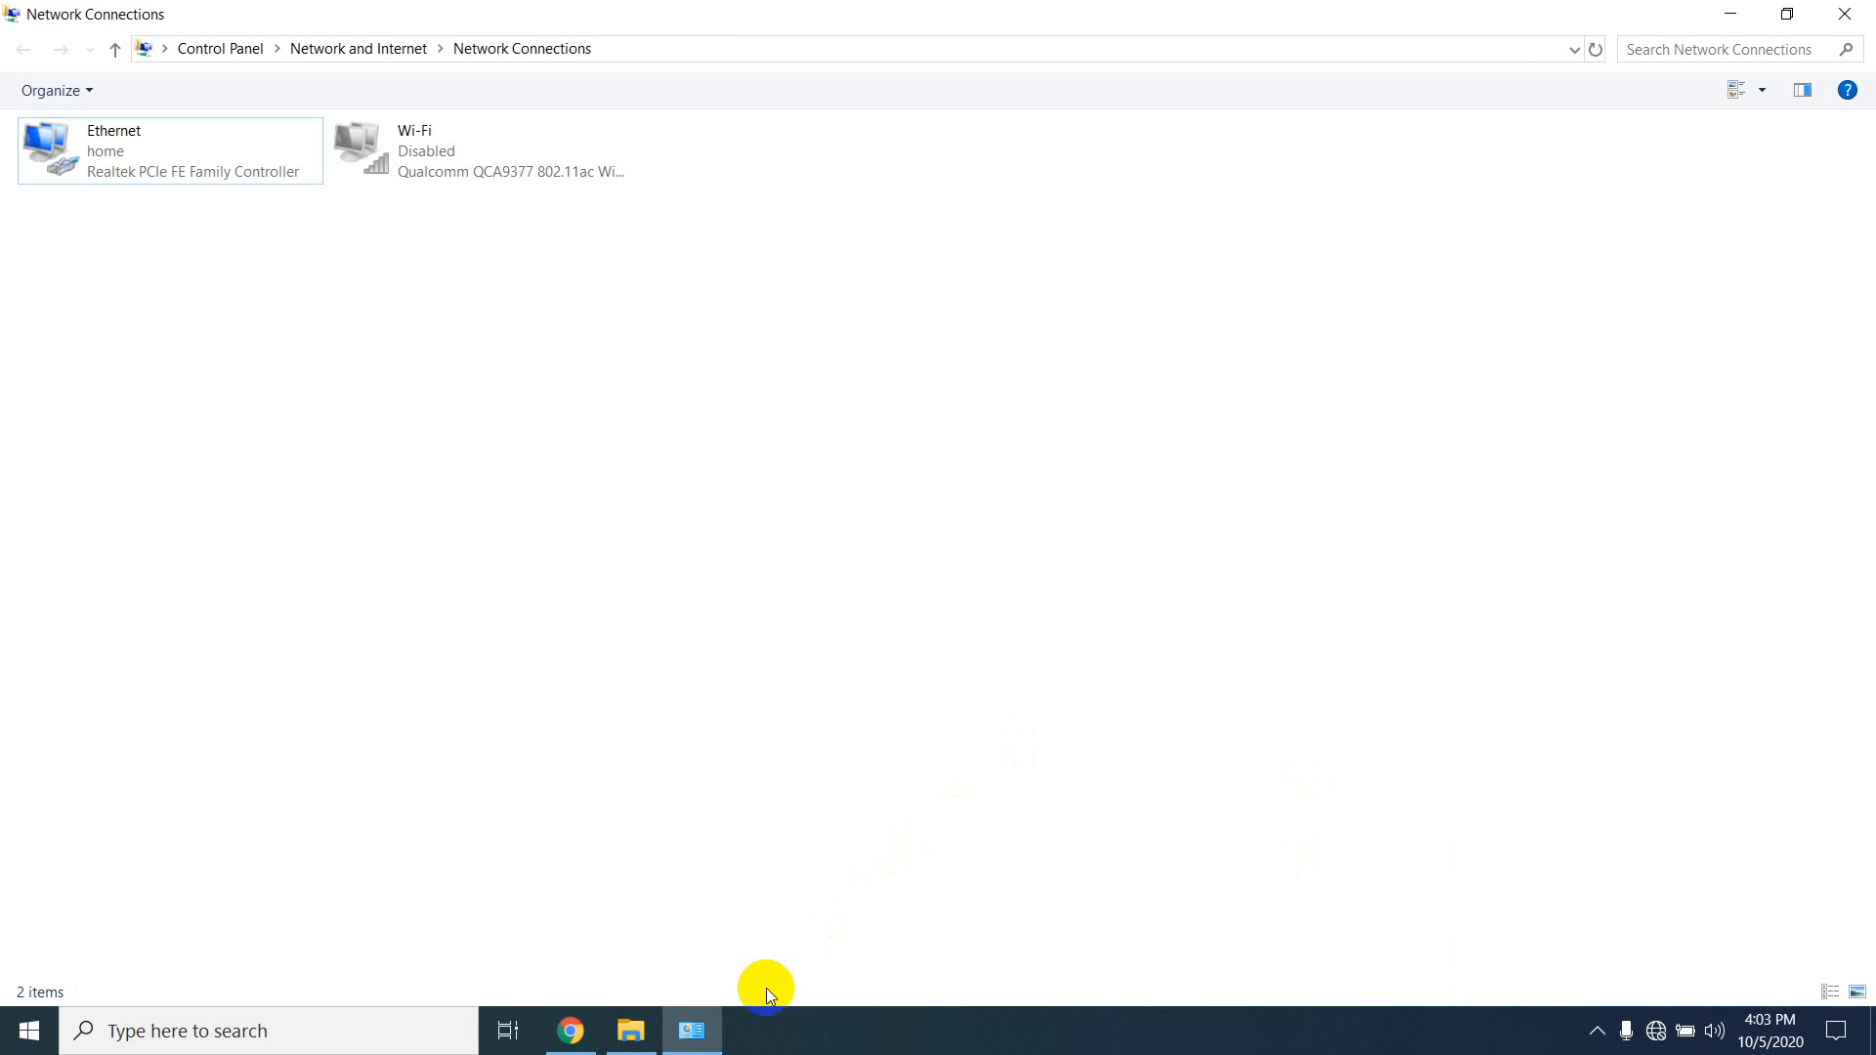
pyautogui.click(632, 1030)
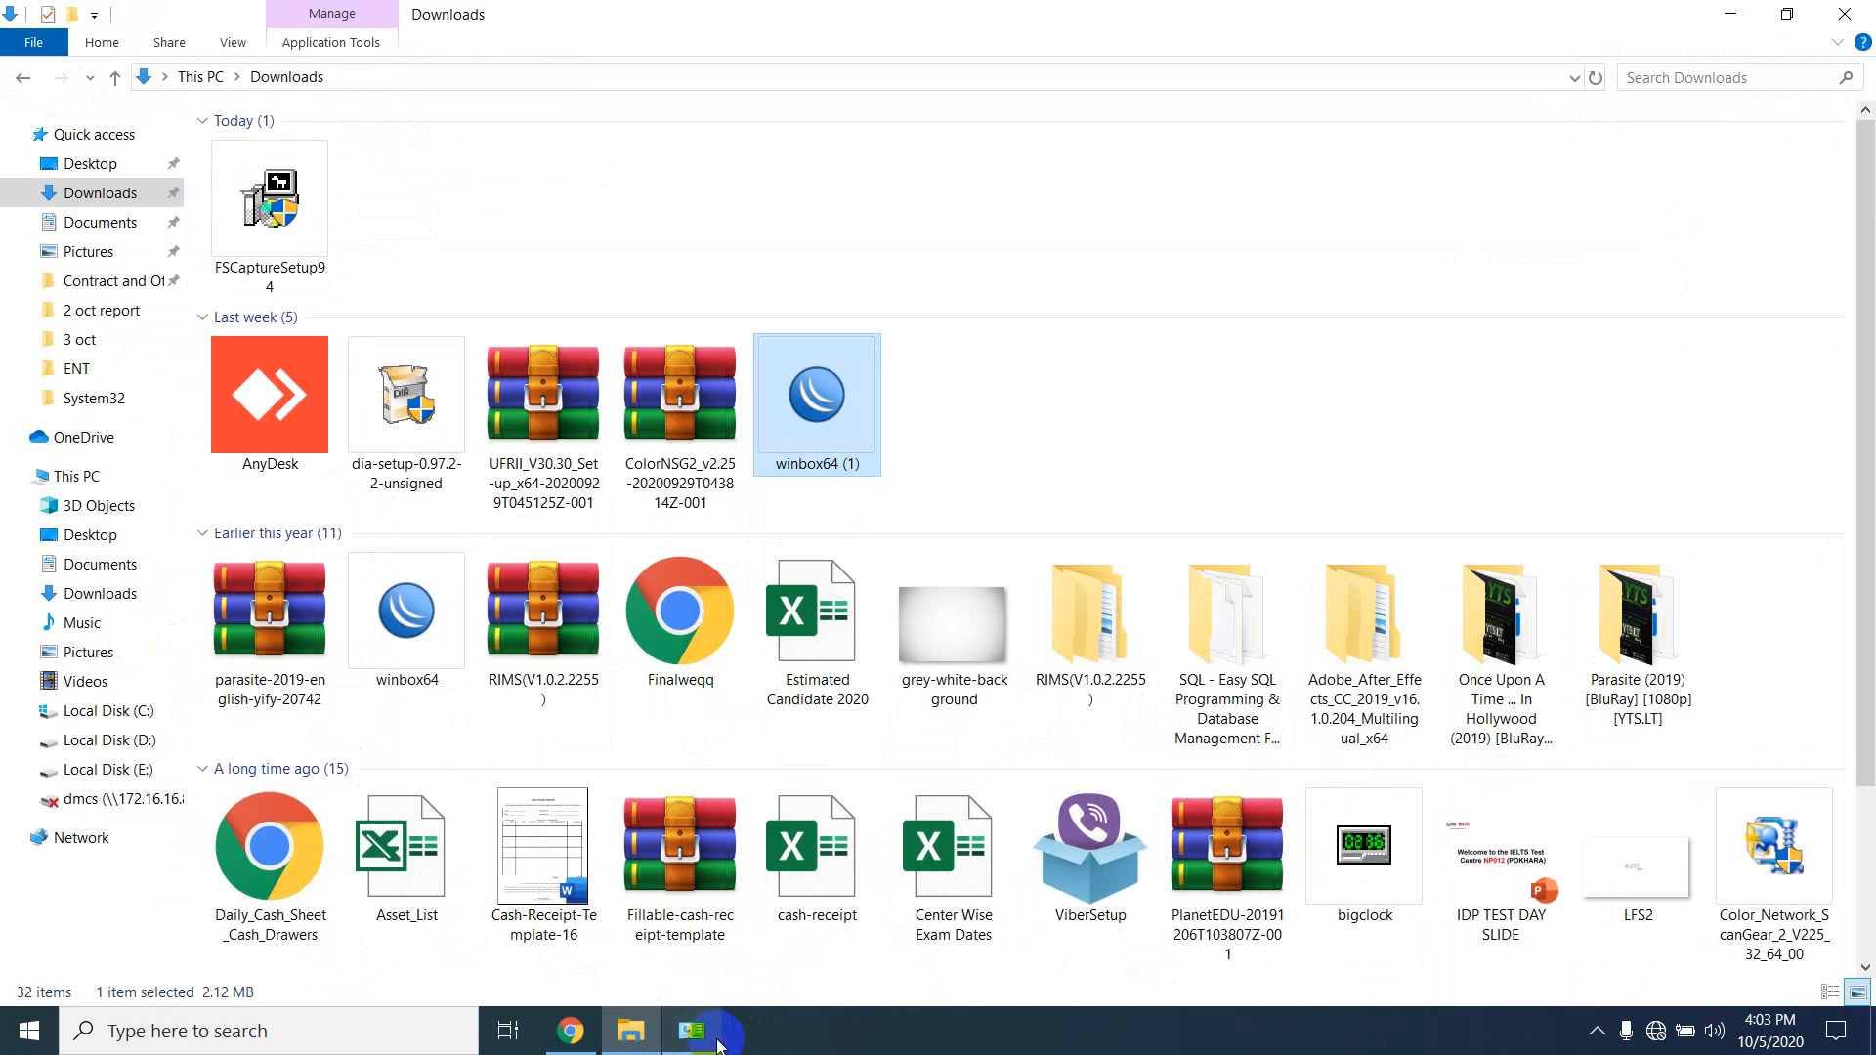
pyautogui.click(716, 1043)
pyautogui.click(1598, 1032)
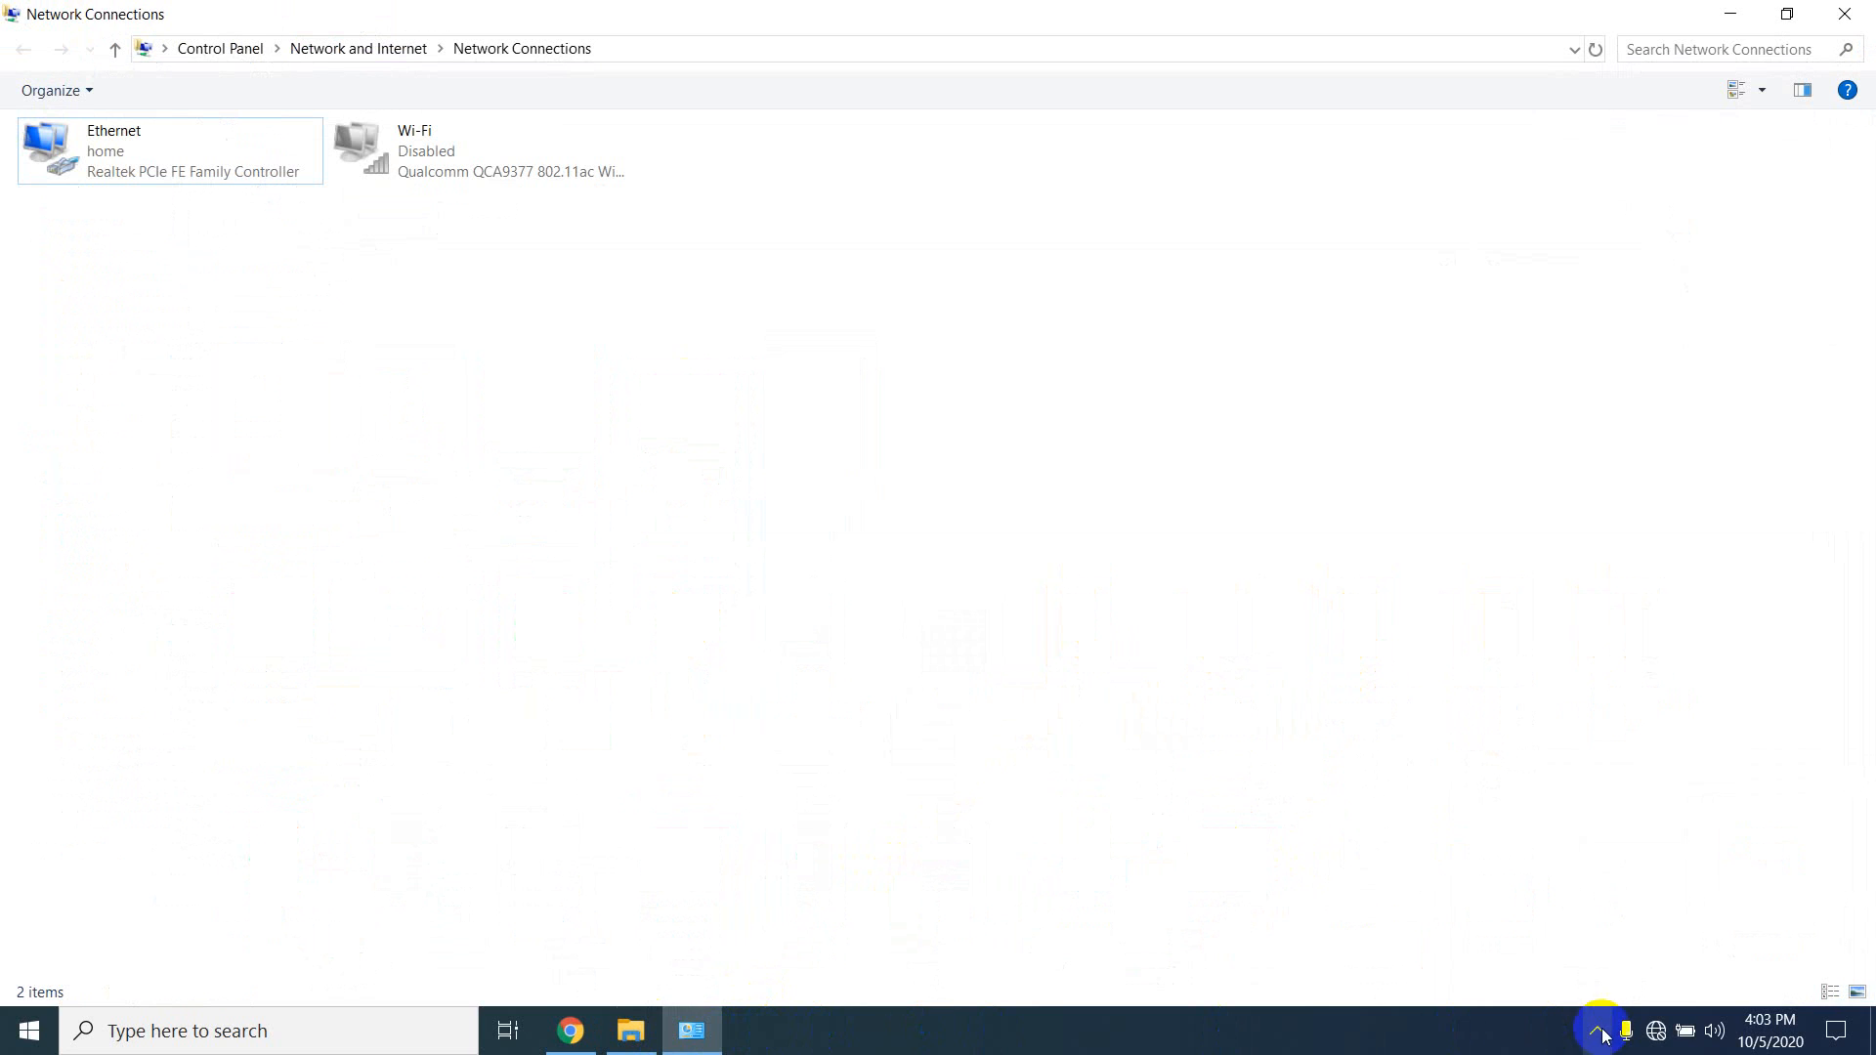